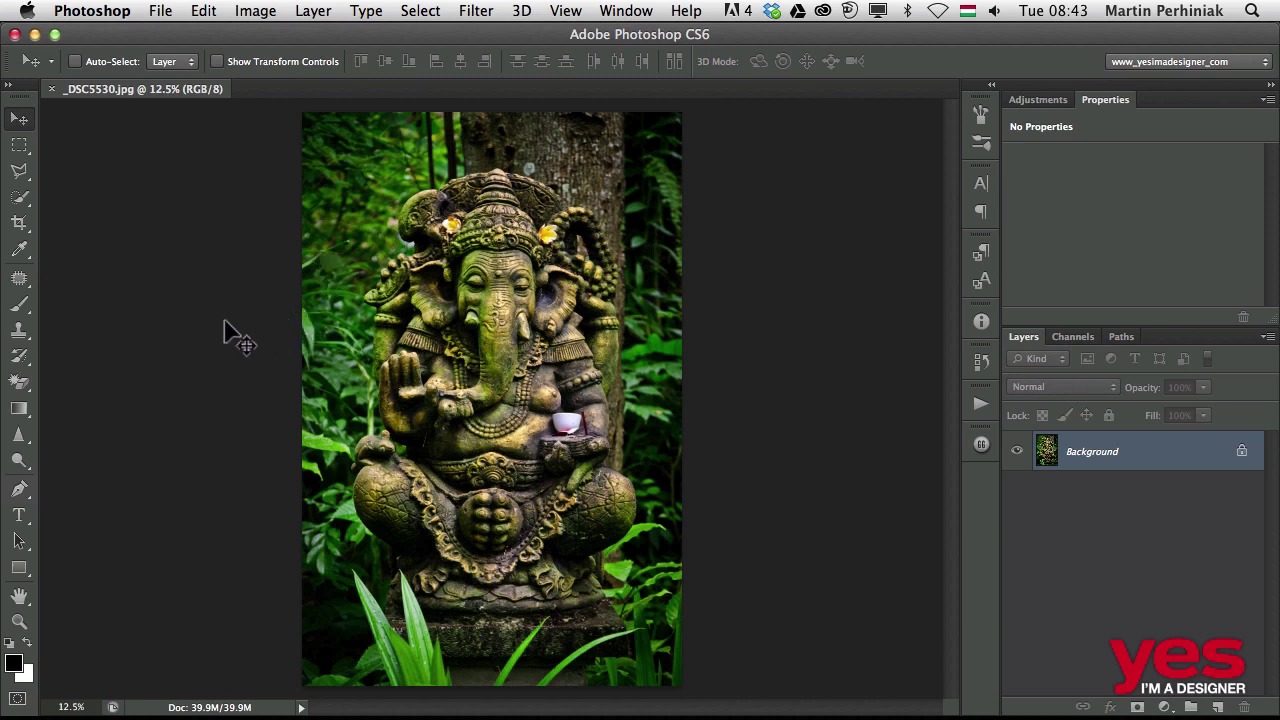
Step: Activate the Pen tool with its options-bar mode set to Path
{"action": "left_click", "coordinate": [19, 488]}
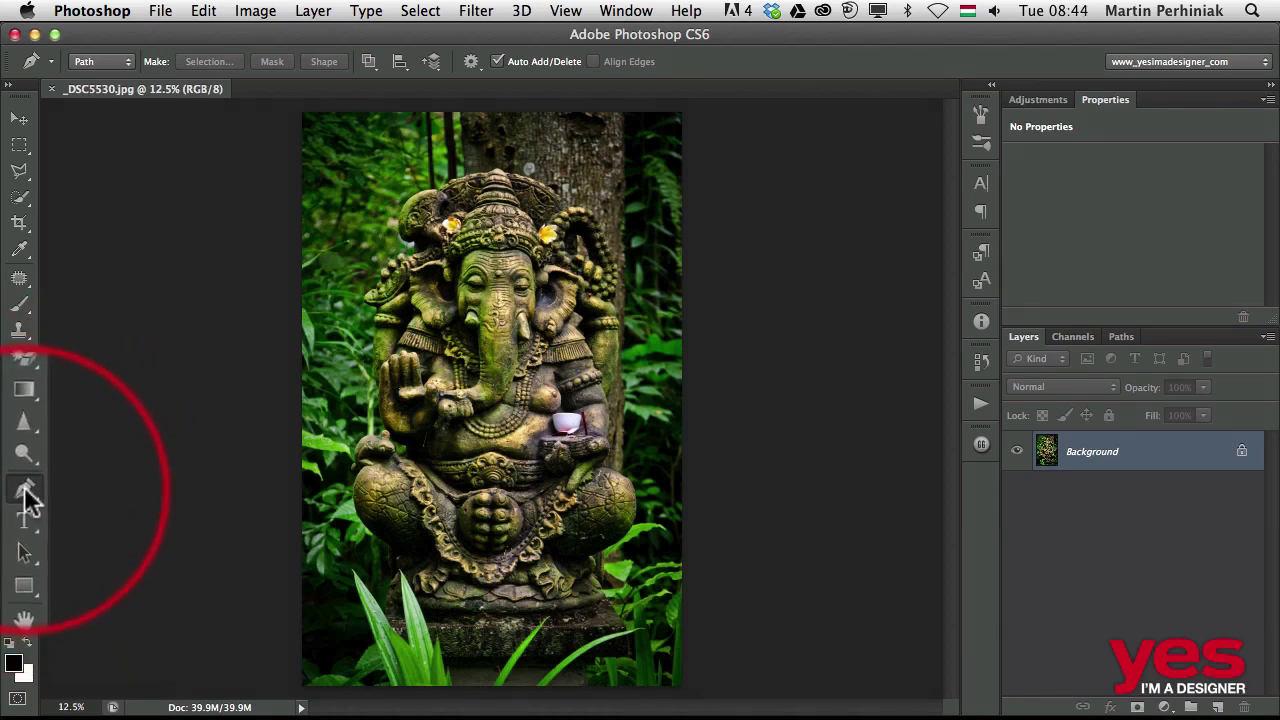
{"action": "left_click", "coordinate": [103, 61]}
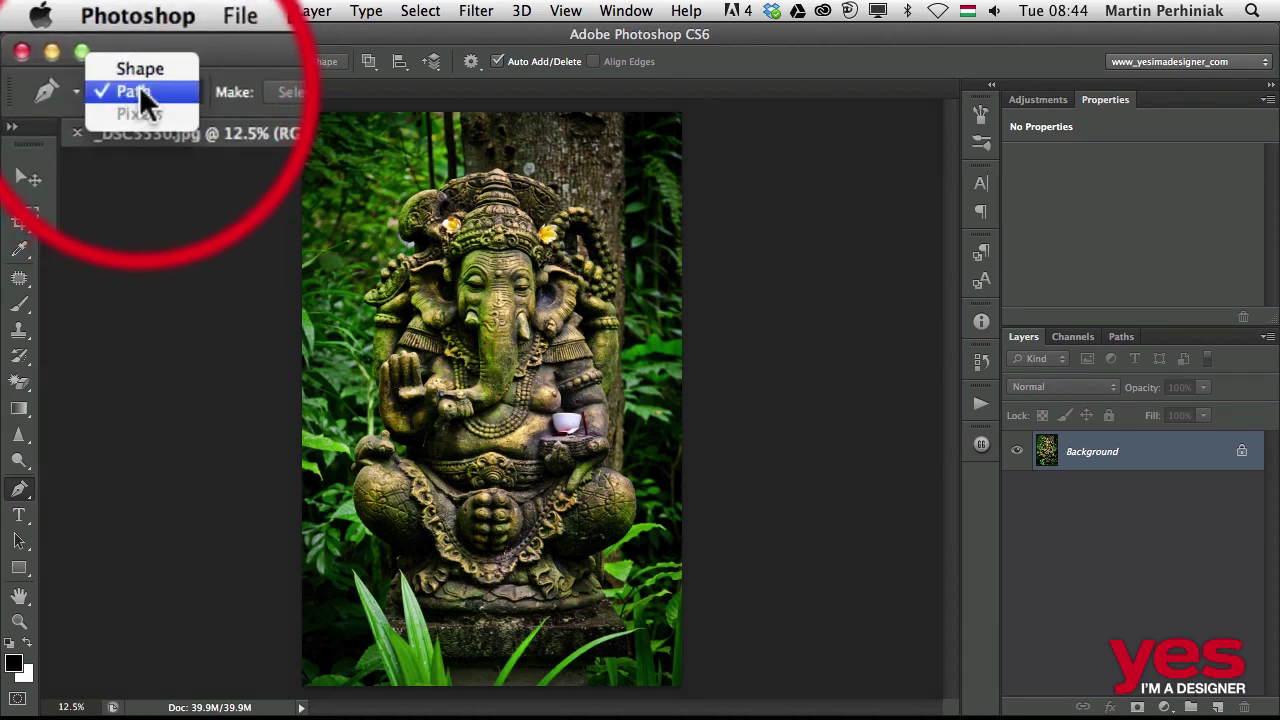
{"action": "left_click", "coordinate": [162, 38]}
Step: Zoom in on the head and place curved anchors along the headdress's left edge and top
{"action": "left_click_drag", "start_coordinate": [482, 266], "coordinate": [554, 268]}
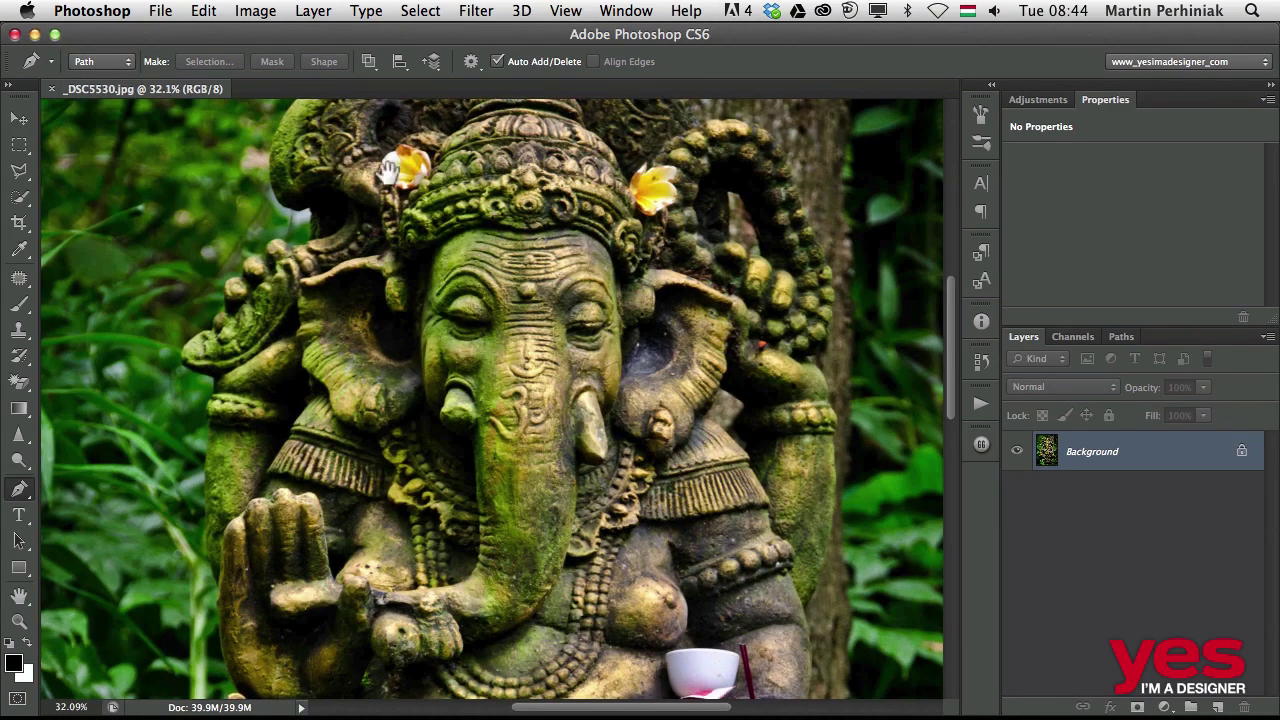
{"action": "left_click_drag", "start_coordinate": [388, 173], "coordinate": [430, 385]}
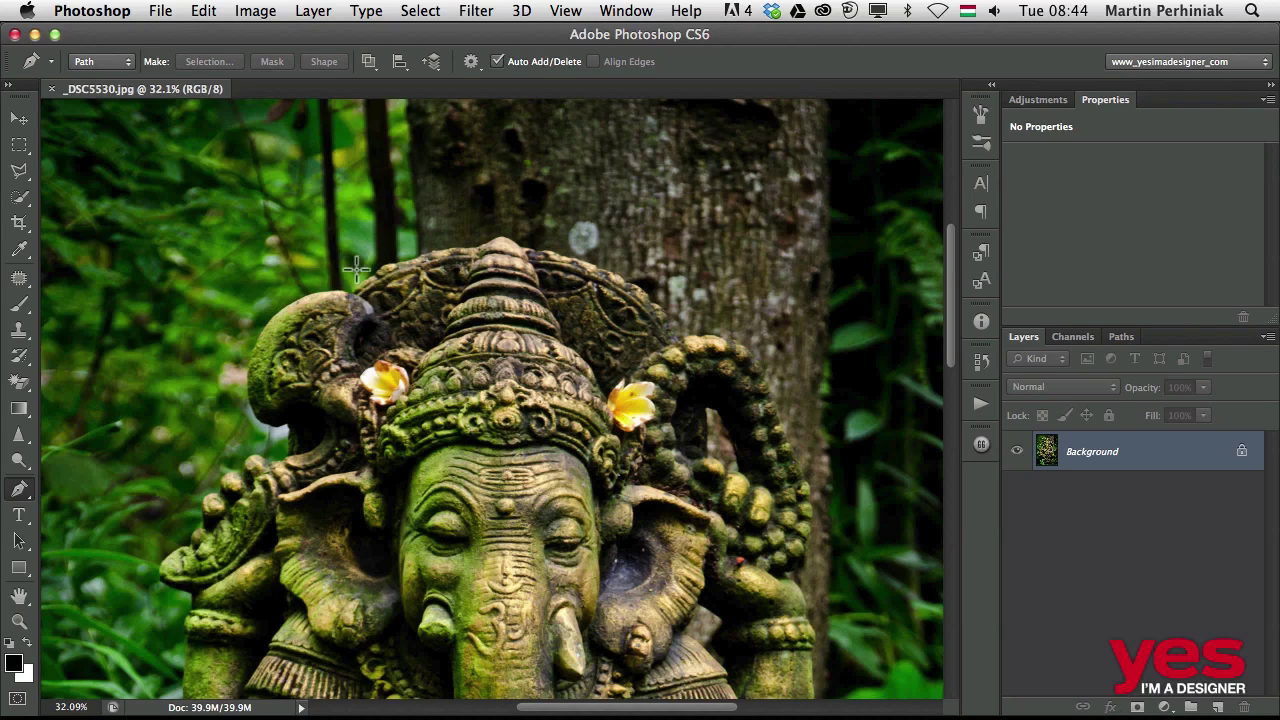
{"action": "left_click_drag", "start_coordinate": [356, 276], "coordinate": [386, 280]}
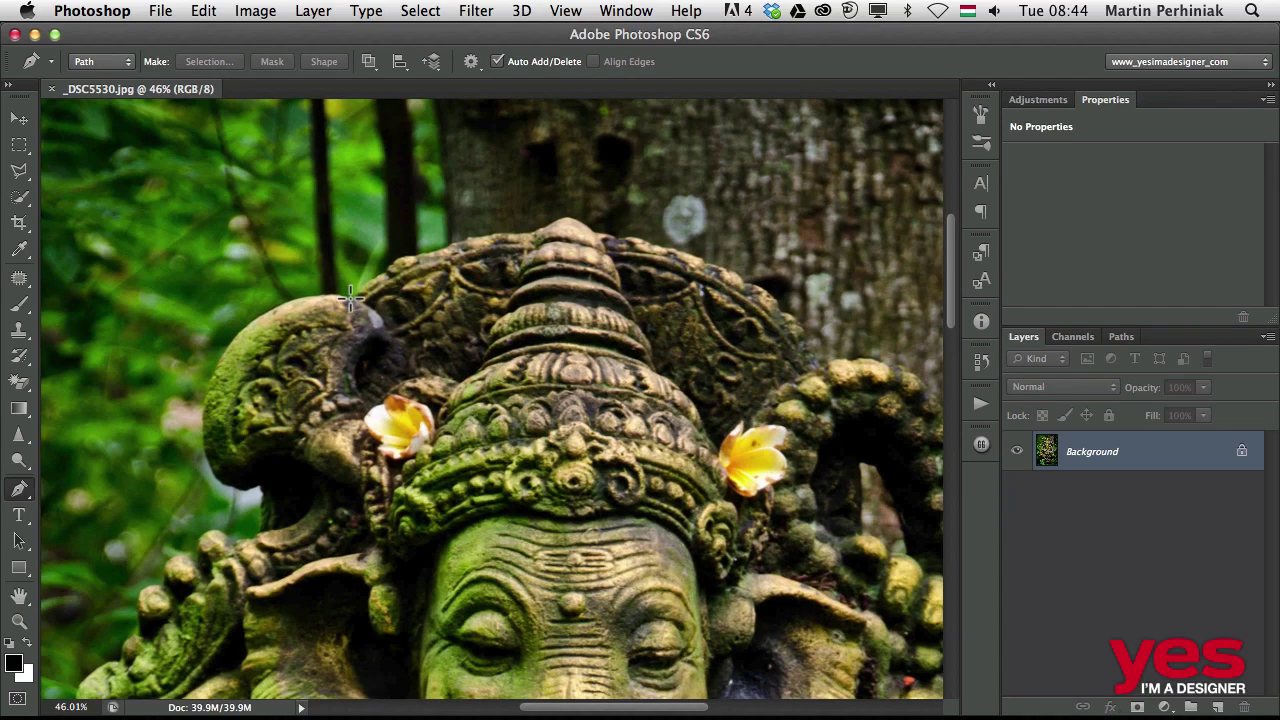
{"action": "left_click", "coordinate": [350, 298]}
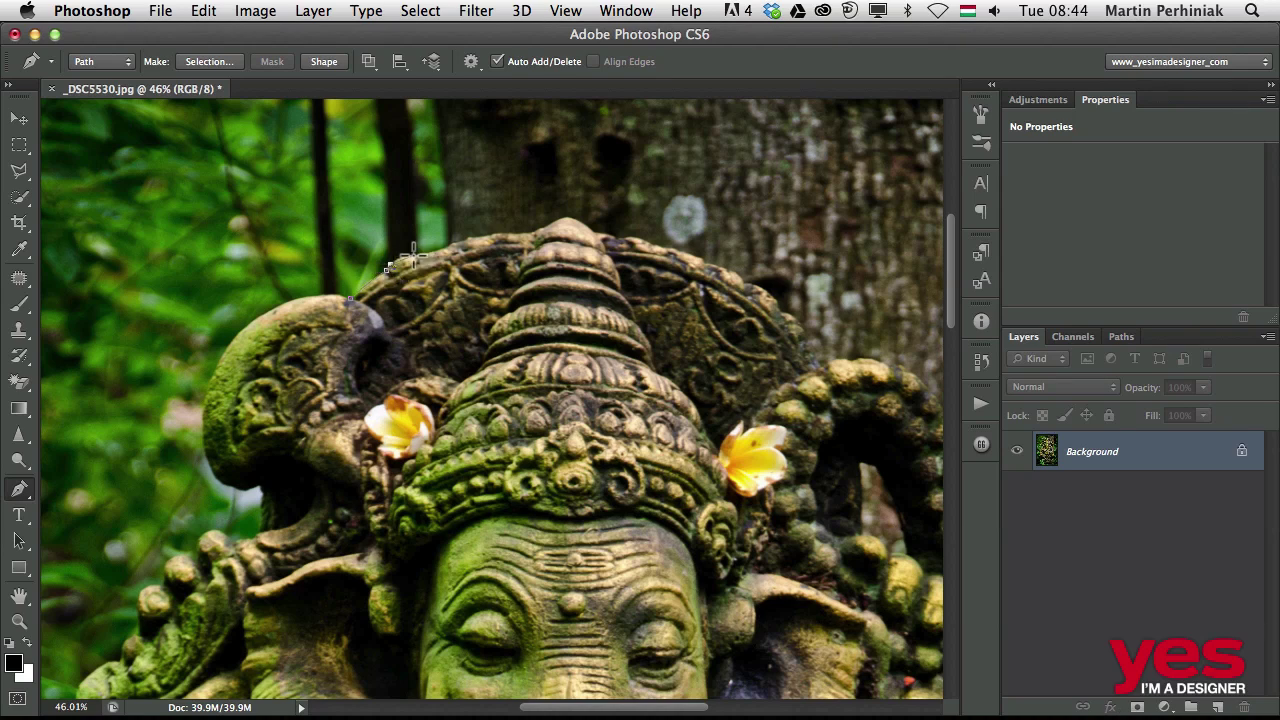
{"action": "left_click_drag", "start_coordinate": [425, 260], "coordinate": [418, 252]}
{"action": "left_click", "coordinate": [453, 244]}
{"action": "left_click_drag", "start_coordinate": [545, 239], "coordinate": [570, 233]}
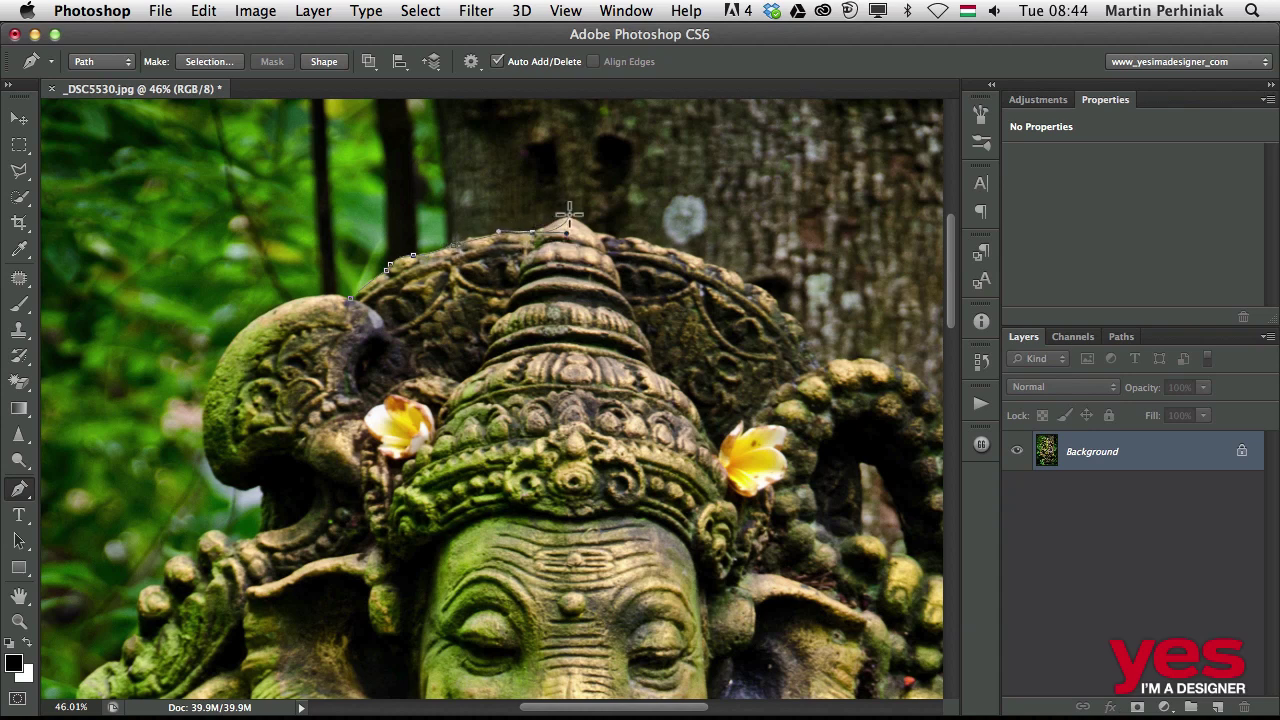
{"action": "scroll", "coordinate": [545, 235], "scroll_direction": "up", "scroll_amount": 5}
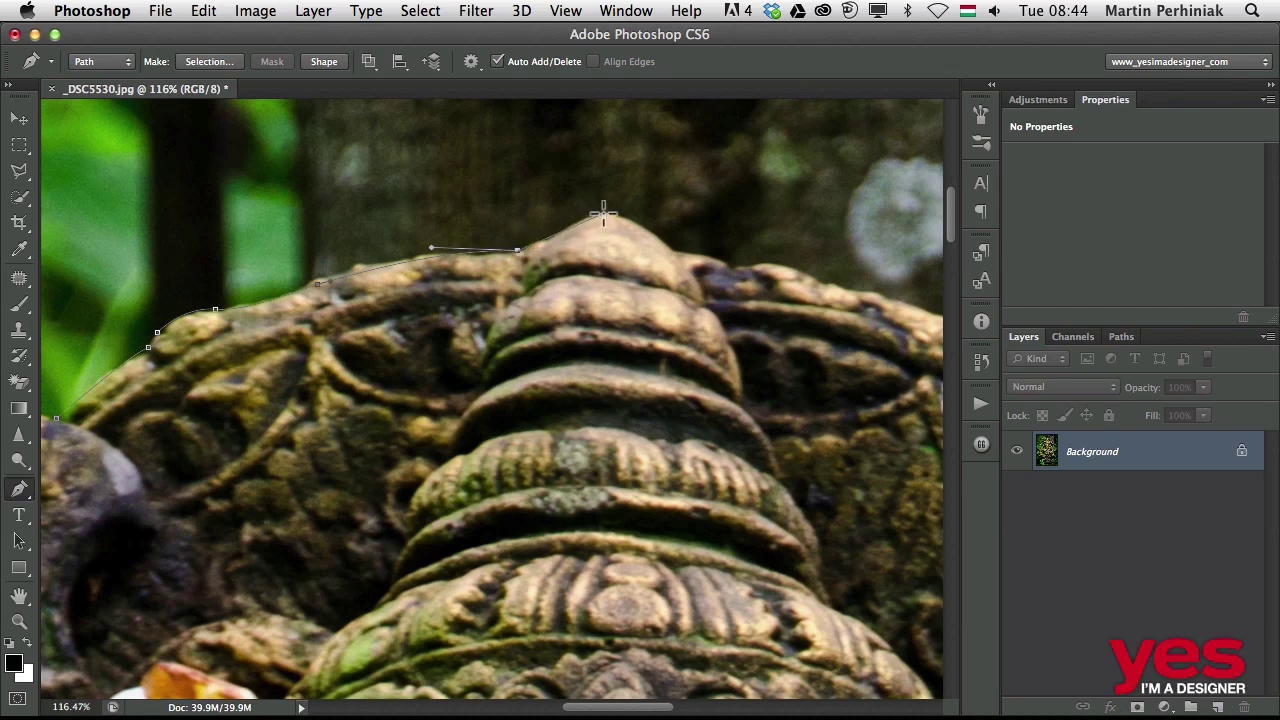
Step: Continue the path over the headdress peak and down its right side
{"action": "left_click_drag", "start_coordinate": [603, 213], "coordinate": [623, 217]}
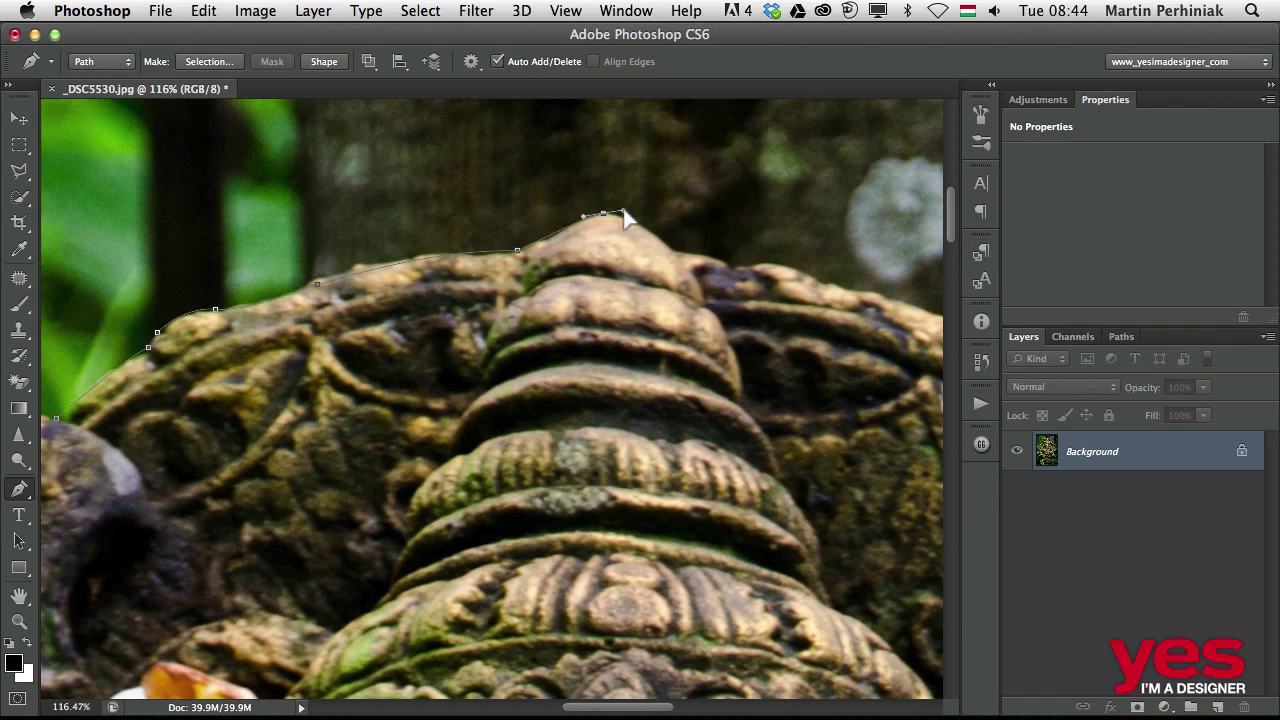
{"action": "left_click", "coordinate": [675, 252]}
{"action": "left_click_drag", "start_coordinate": [786, 316], "coordinate": [411, 270]}
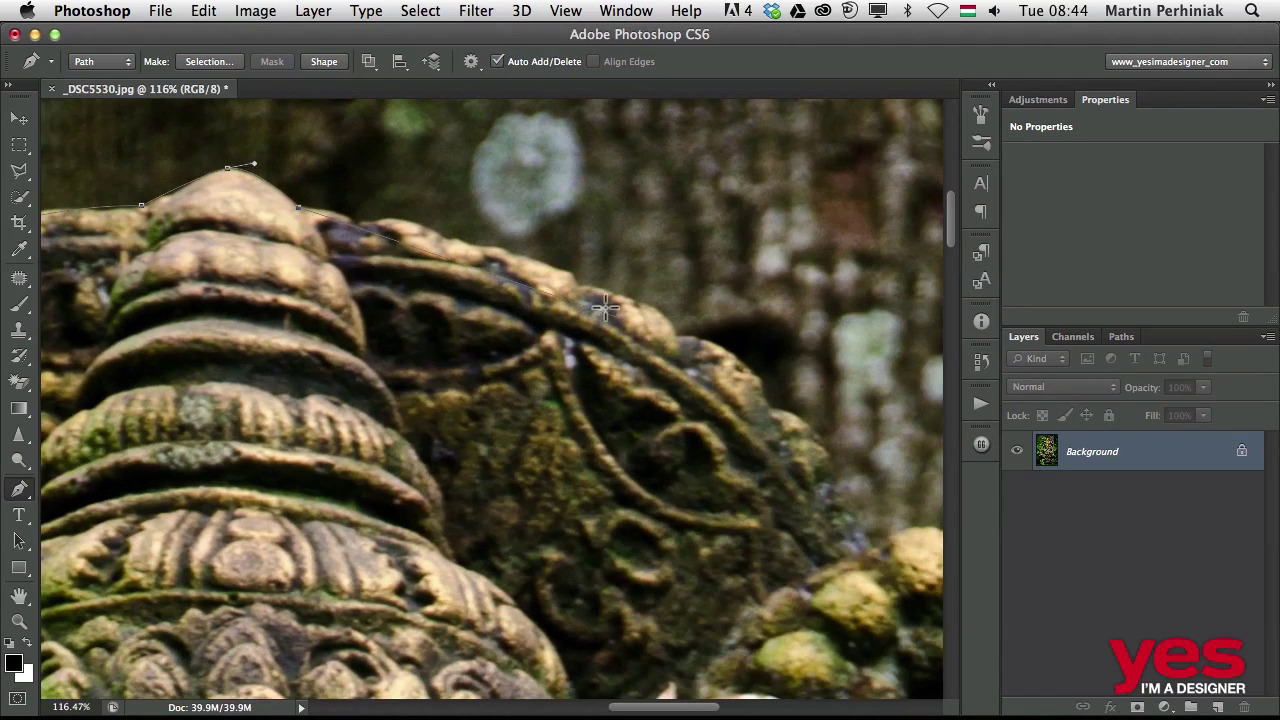
{"action": "left_click_drag", "start_coordinate": [868, 538], "coordinate": [929, 700]}
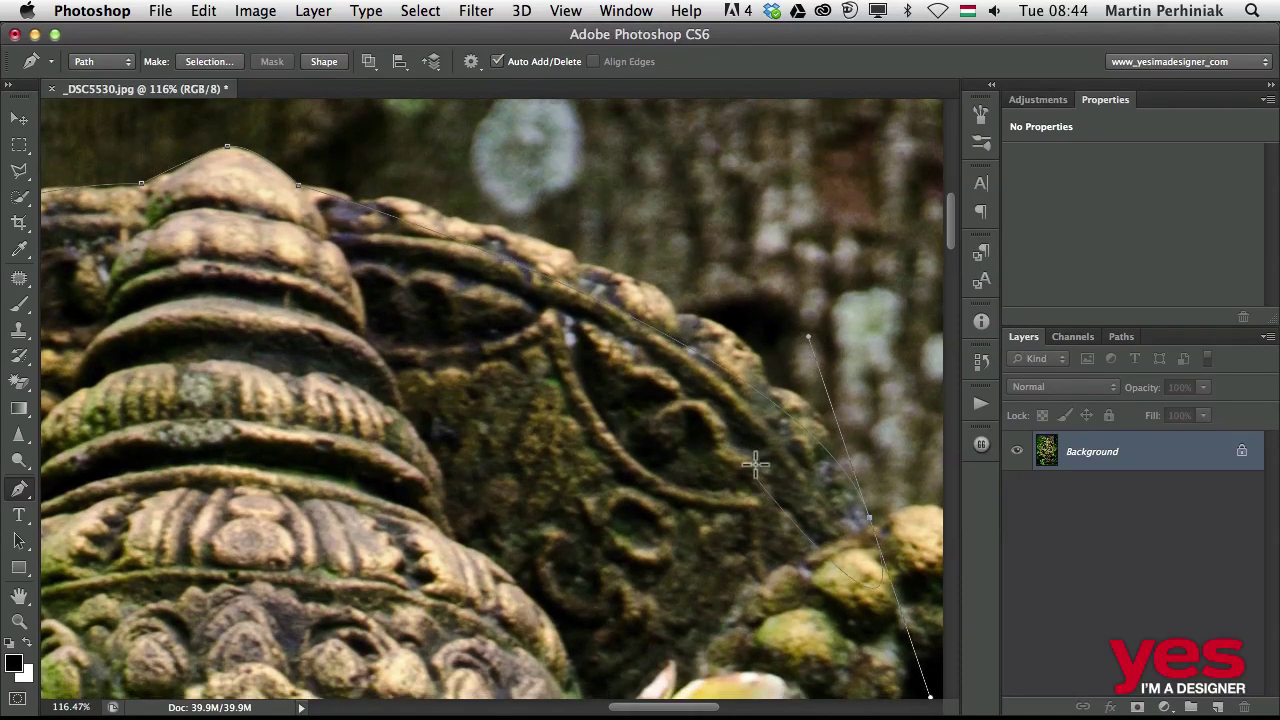
{"action": "left_click_drag", "start_coordinate": [766, 457], "coordinate": [719, 463]}
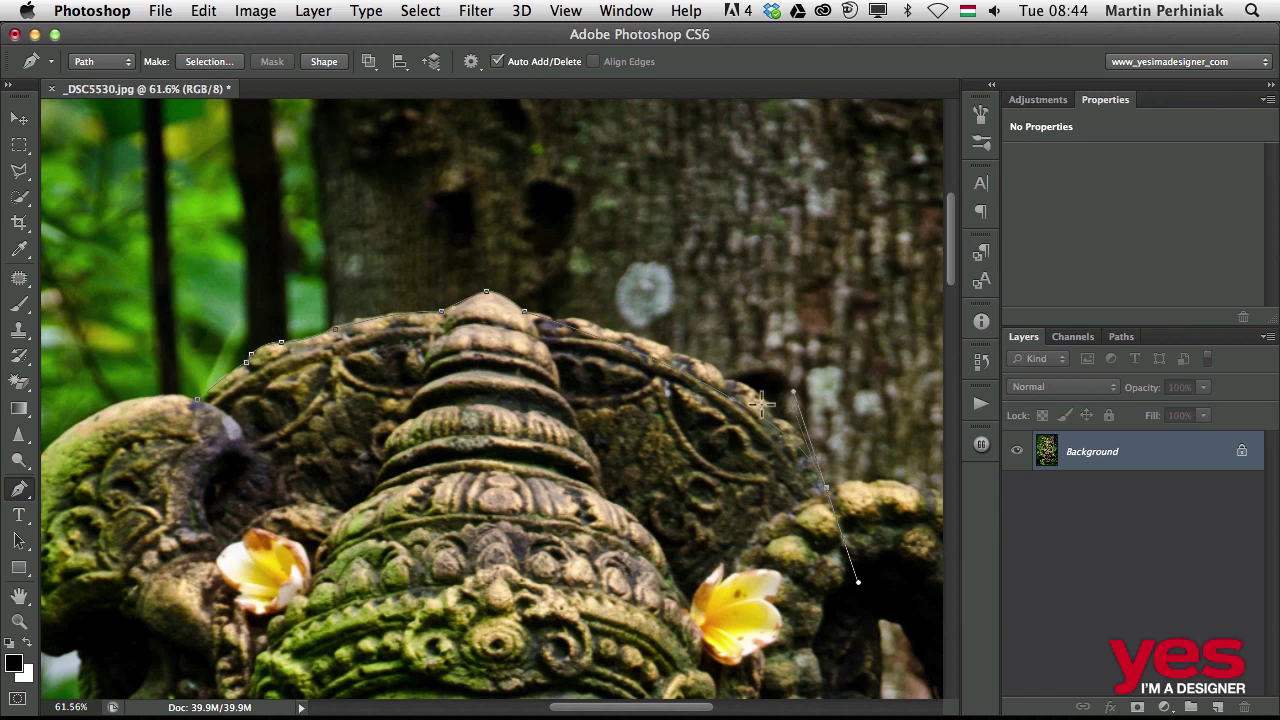
{"action": "left_click_drag", "start_coordinate": [840, 423], "coordinate": [728, 422]}
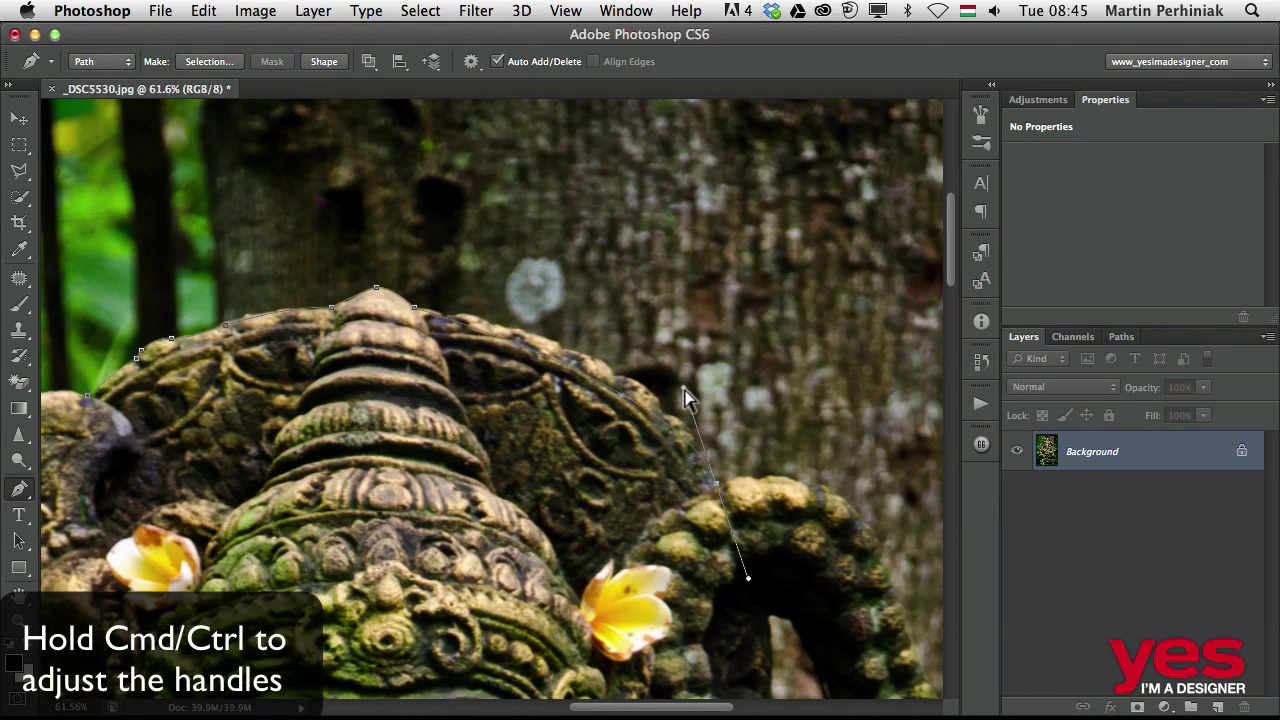
{"action": "left_click_drag", "start_coordinate": [686, 393], "coordinate": [663, 335]}
Step: Trace the beaded arch's top and outer edge, converting the last anchor to a corner
{"action": "scroll", "coordinate": [680, 523], "scroll_direction": "down", "scroll_amount": 3}
{"action": "scroll", "coordinate": [680, 523], "scroll_direction": "right", "scroll_amount": 5}
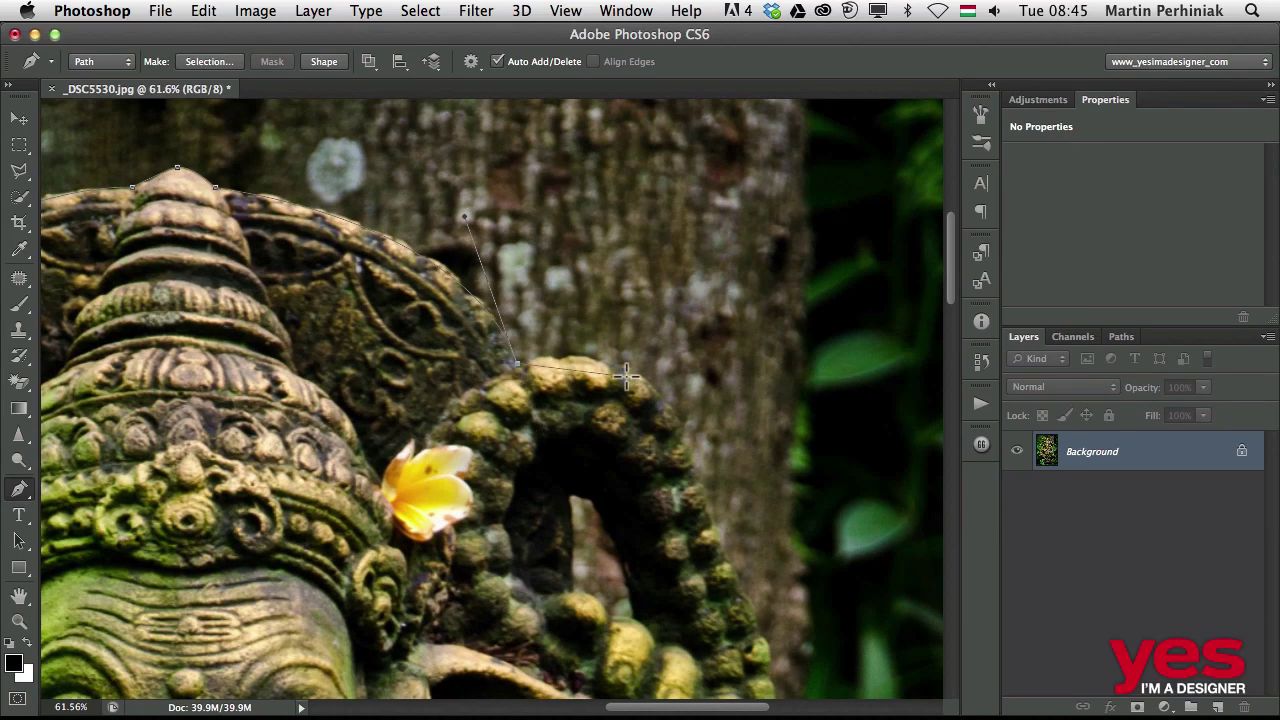
{"action": "left_click_drag", "start_coordinate": [680, 438], "coordinate": [716, 546]}
{"action": "scroll", "coordinate": [733, 570], "scroll_direction": "down", "scroll_amount": 5}
{"action": "scroll", "coordinate": [733, 570], "scroll_direction": "right", "scroll_amount": 3}
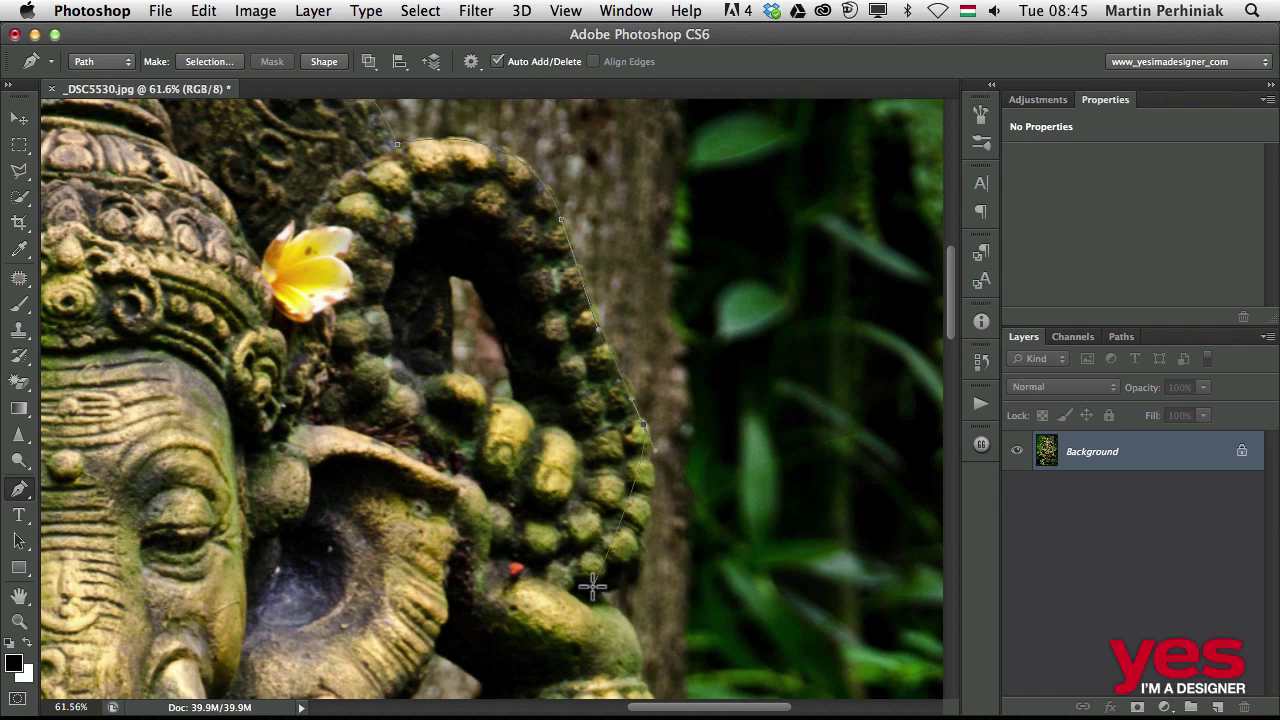
{"action": "left_click_drag", "start_coordinate": [602, 588], "coordinate": [536, 618]}
{"action": "scroll", "coordinate": [607, 601], "scroll_direction": "down", "scroll_amount": 3}
{"action": "scroll", "coordinate": [607, 601], "scroll_direction": "left", "scroll_amount": 2}
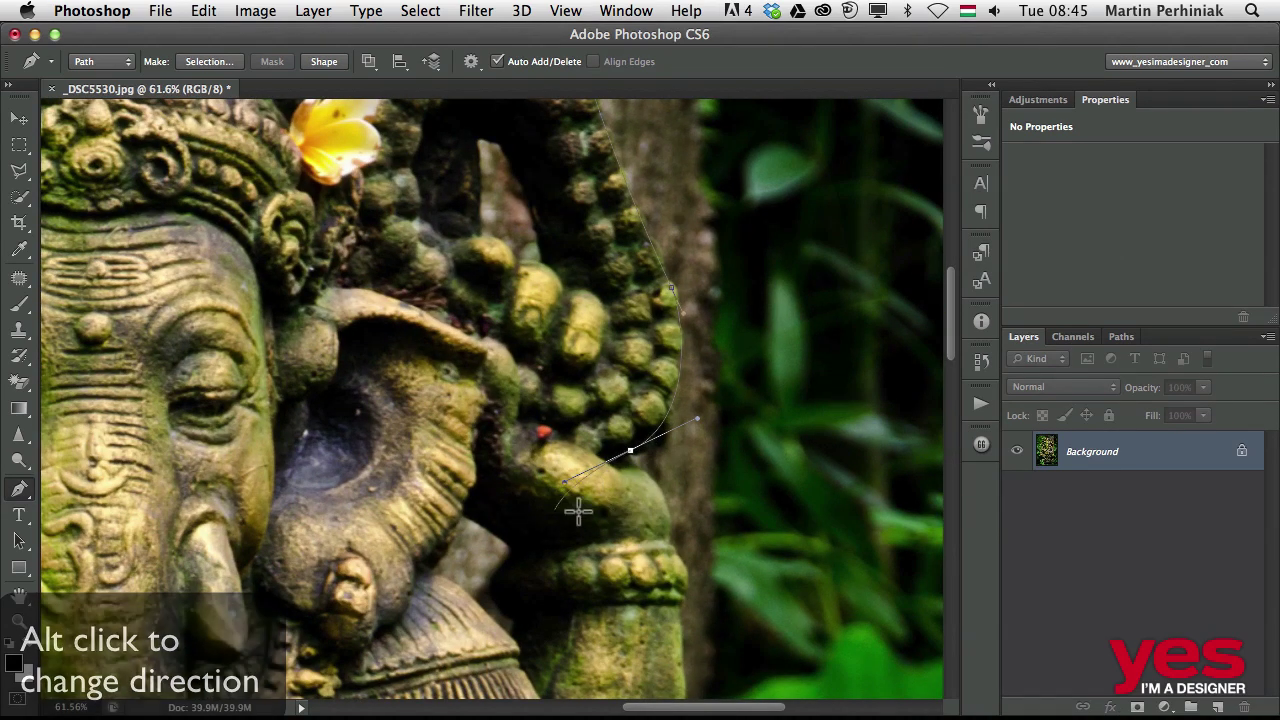
{"action": "left_click", "coordinate": [630, 452], "text": "alt"}
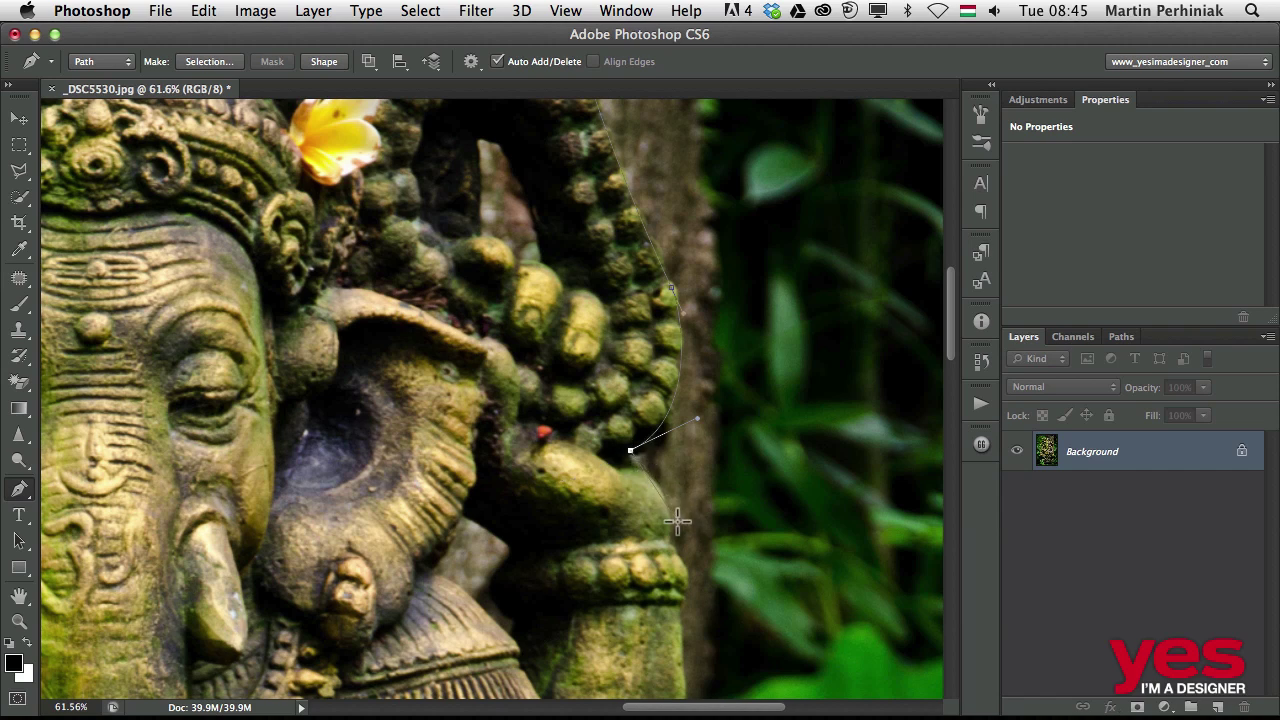
Step: Extend the path from the arch down the arm's outer edge below the bracelet
{"action": "left_click_drag", "start_coordinate": [660, 570], "coordinate": [660, 598]}
{"action": "scroll", "coordinate": [600, 370], "scroll_direction": "down", "scroll_amount": 5}
{"action": "scroll", "coordinate": [600, 370], "scroll_direction": "right", "scroll_amount": 3}
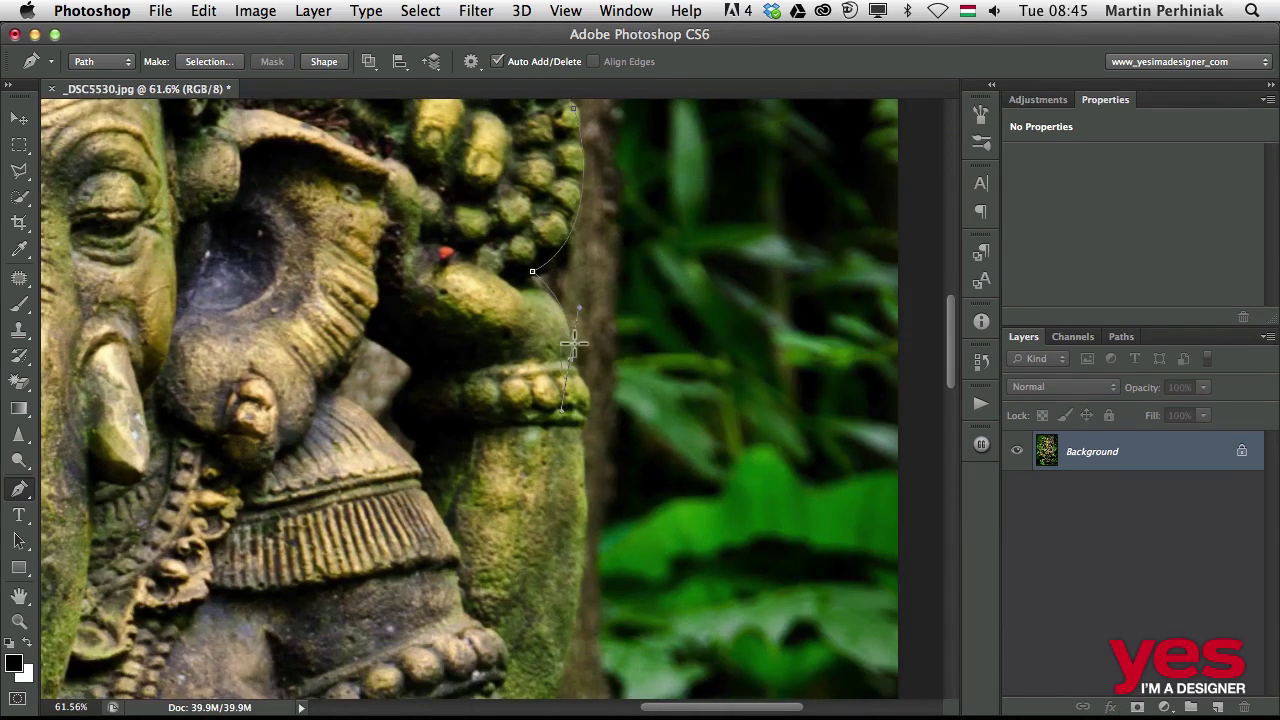
{"action": "left_click", "coordinate": [570, 357], "text": "alt"}
{"action": "left_click_drag", "start_coordinate": [567, 470], "coordinate": [561, 458]}
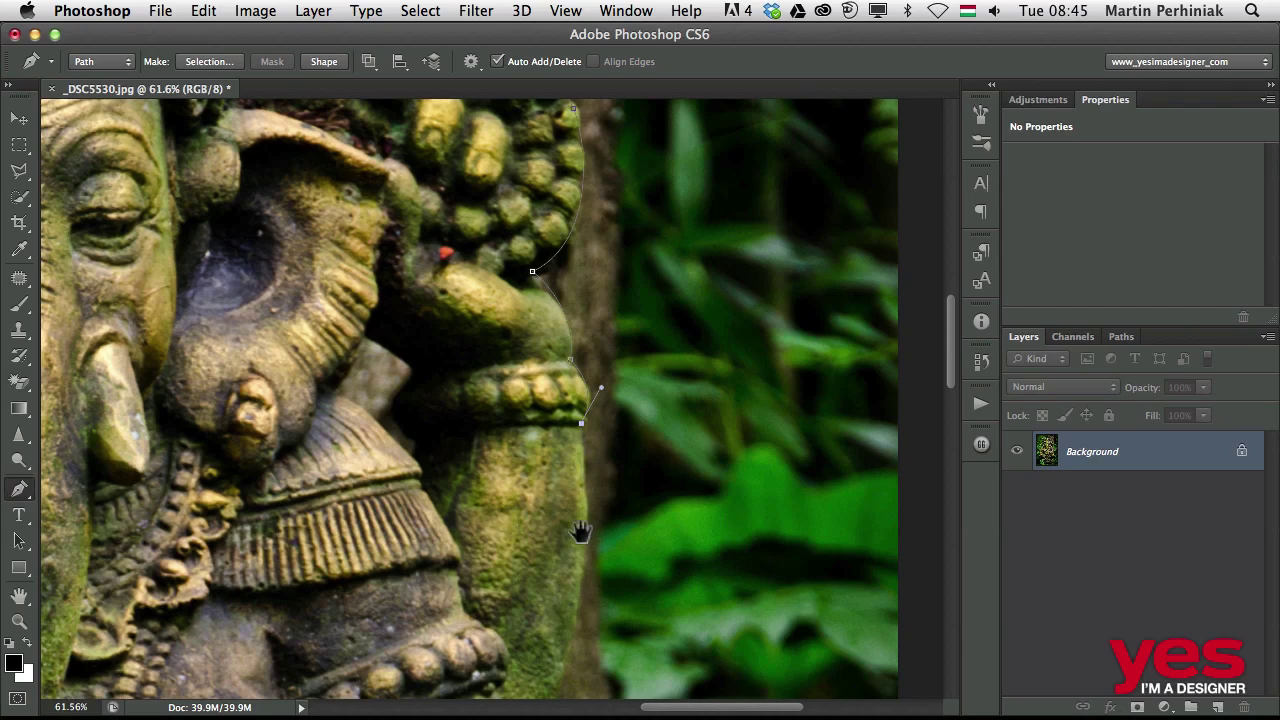
{"action": "scroll", "coordinate": [580, 530], "scroll_direction": "down", "scroll_amount": 5}
{"action": "left_click_drag", "start_coordinate": [533, 594], "coordinate": [458, 688]}
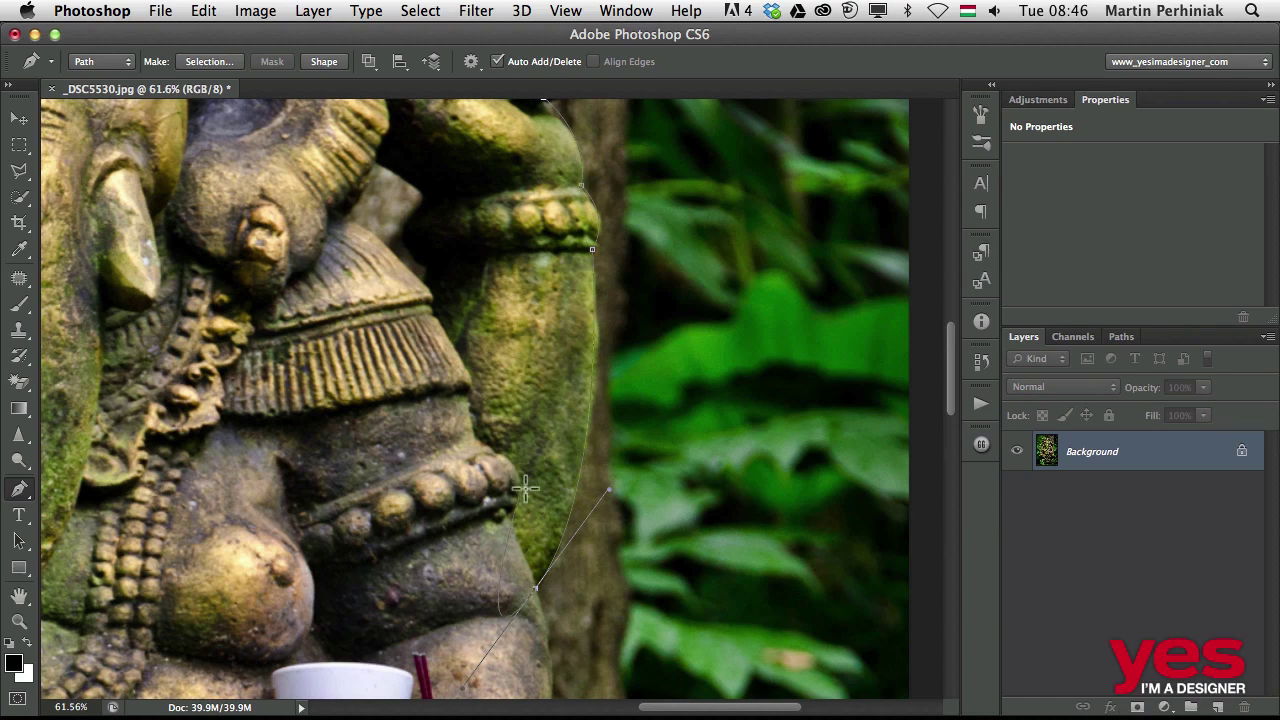
Step: Trace down the belly's right edge to the outer edge of the hand under the cup
{"action": "left_click_drag", "start_coordinate": [564, 560], "coordinate": [571, 314]}
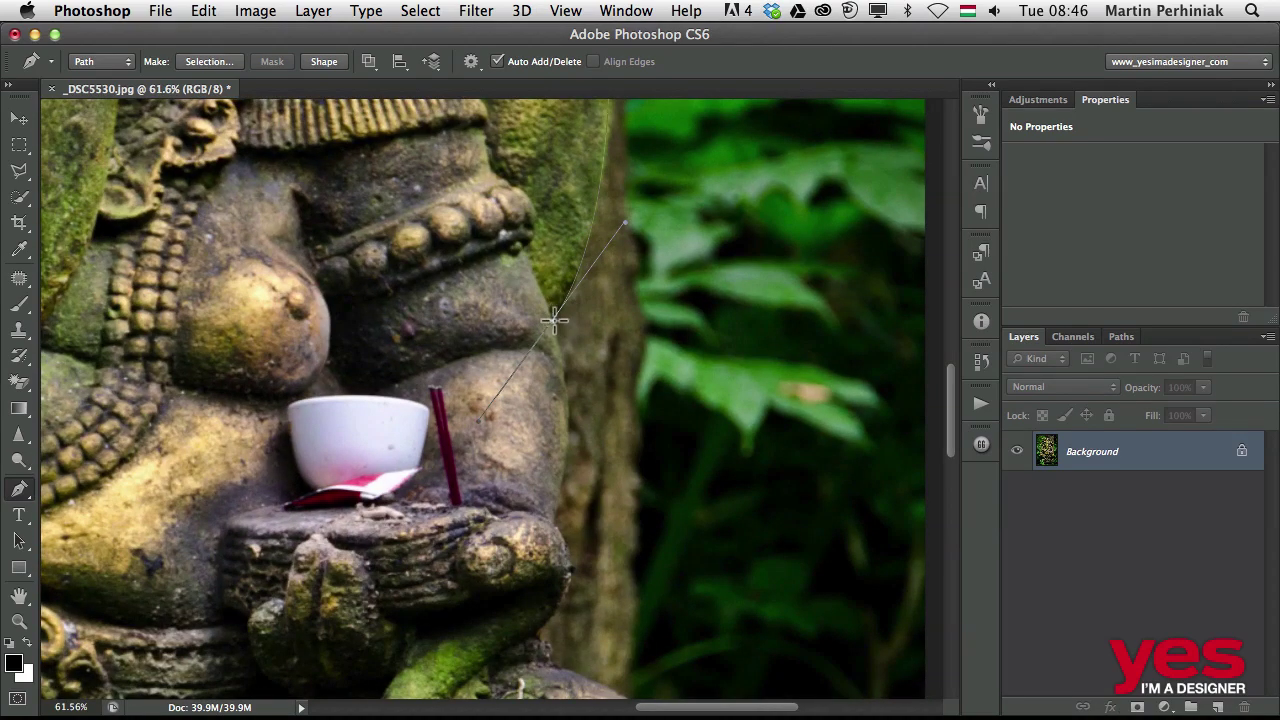
{"action": "left_click", "coordinate": [553, 320], "text": "alt"}
{"action": "left_click_drag", "start_coordinate": [550, 518], "coordinate": [523, 613]}
{"action": "left_click_drag", "start_coordinate": [600, 580], "coordinate": [657, 477]}
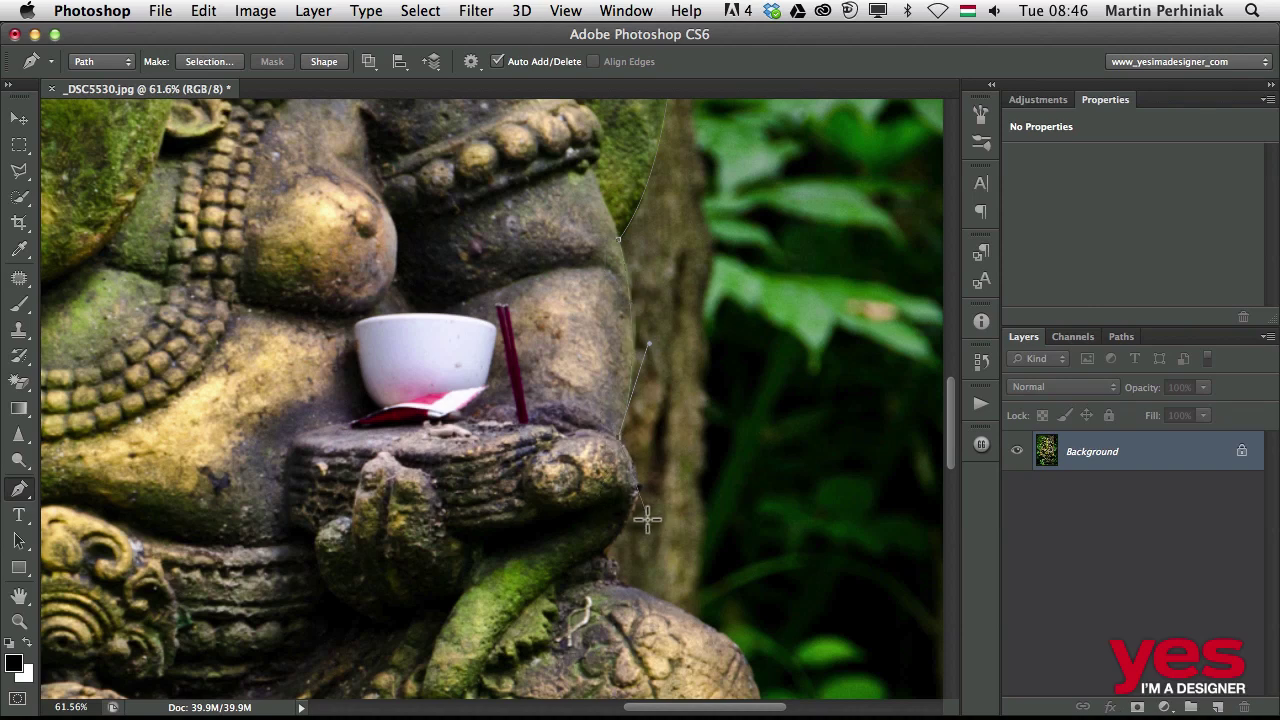
{"action": "left_click_drag", "start_coordinate": [658, 543], "coordinate": [665, 450]}
{"action": "left_click_drag", "start_coordinate": [612, 459], "coordinate": [552, 512]}
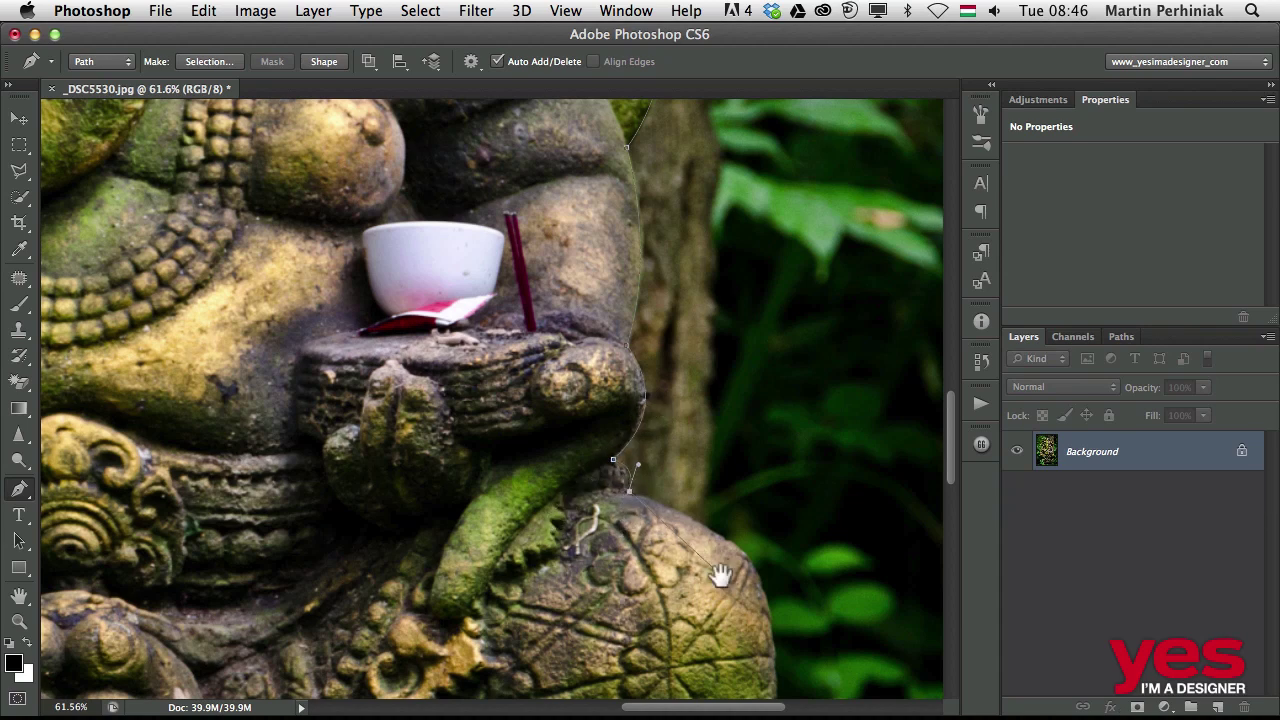
Step: Curve the path around the round knee and down the right edge, undoing a misplaced anchor
{"action": "left_click_drag", "start_coordinate": [720, 574], "coordinate": [686, 371]}
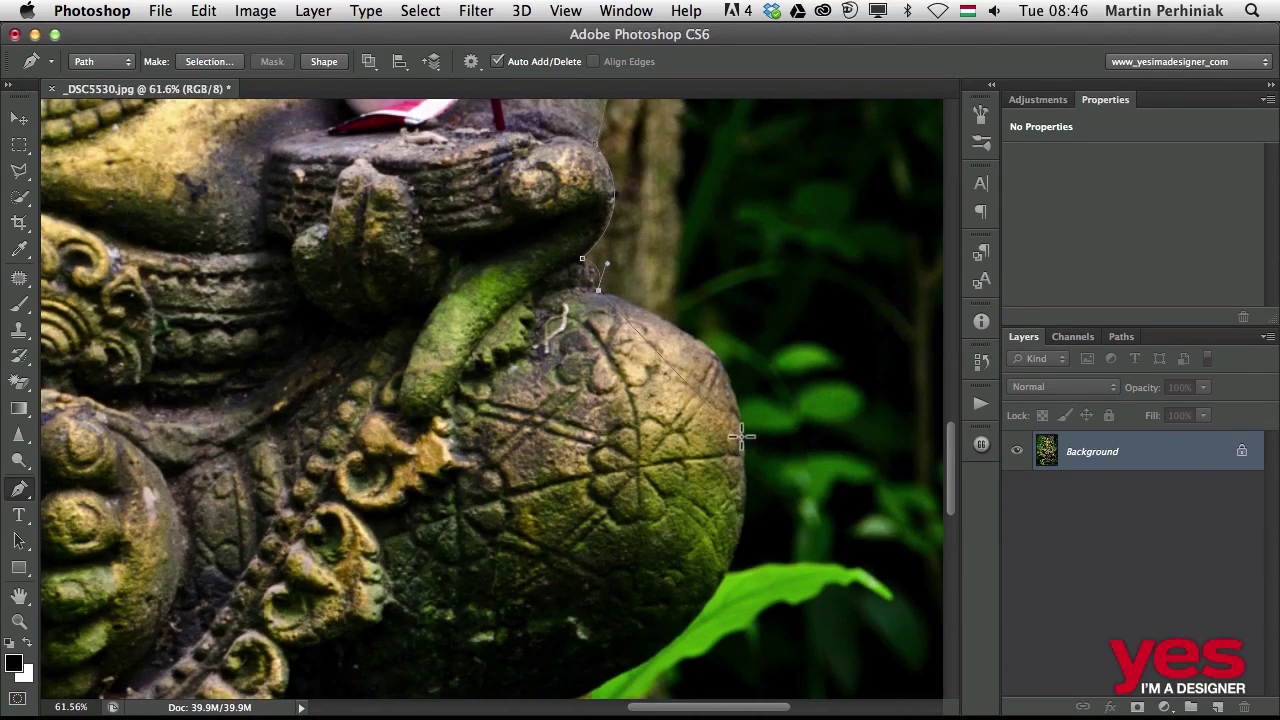
{"action": "left_click_drag", "start_coordinate": [740, 422], "coordinate": [745, 510]}
{"action": "scroll", "coordinate": [733, 578], "scroll_direction": "down", "scroll_amount": 5}
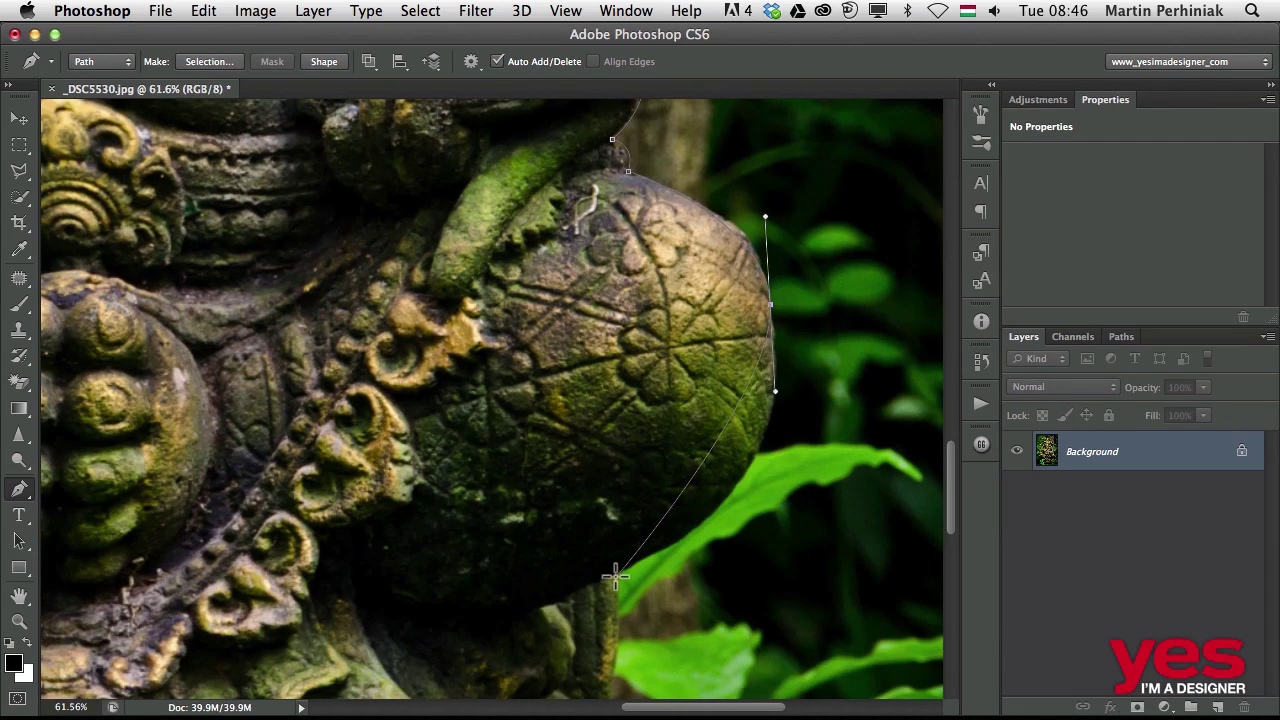
{"action": "left_click_drag", "start_coordinate": [621, 574], "coordinate": [456, 657]}
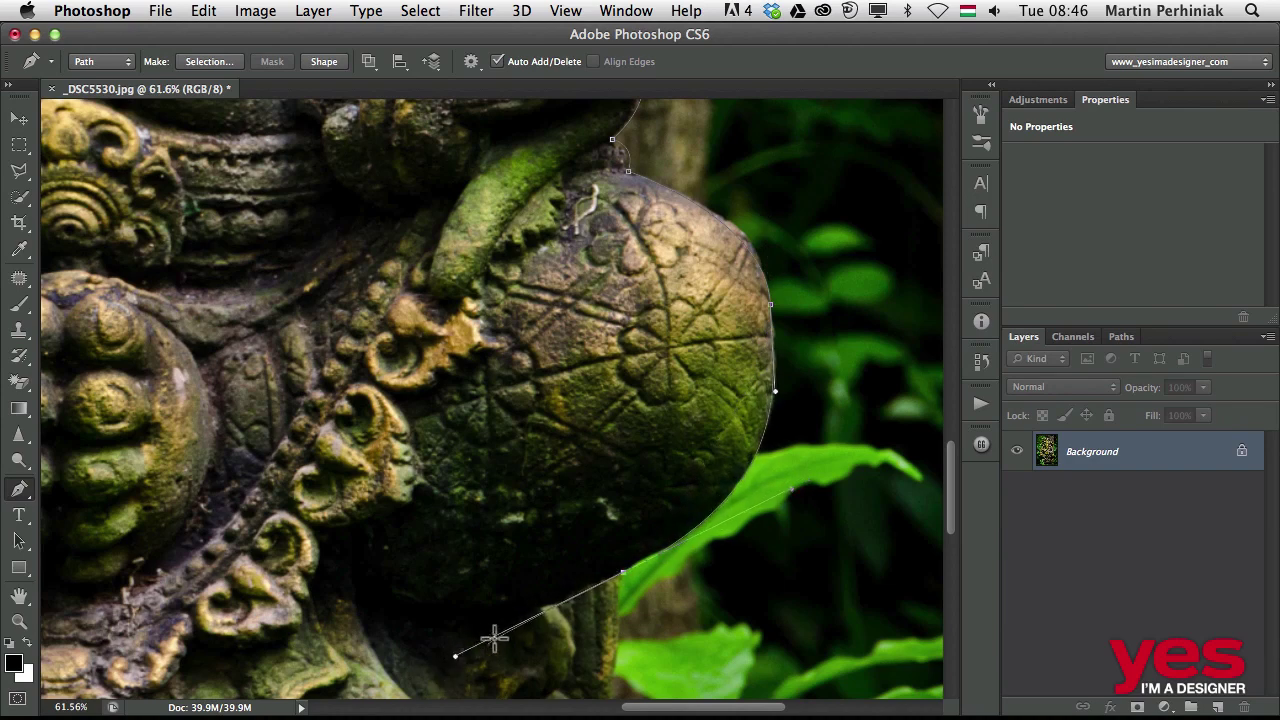
{"action": "left_click", "coordinate": [621, 574], "text": "alt"}
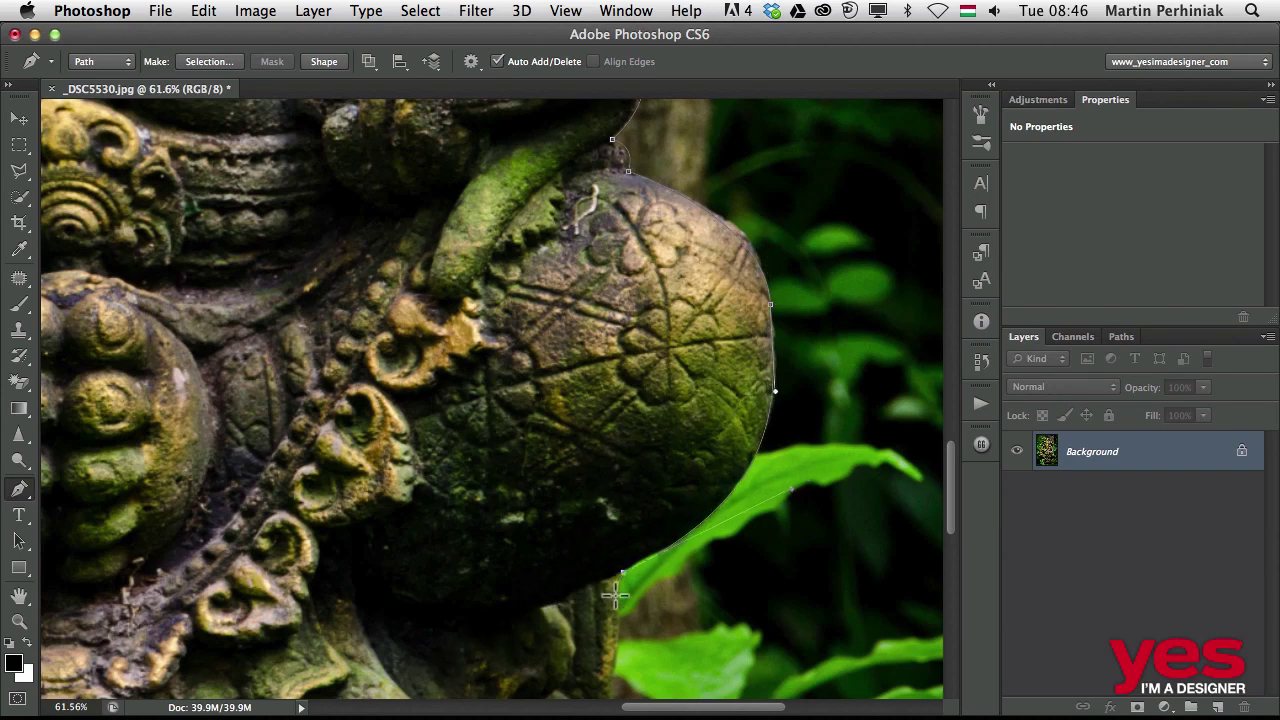
{"action": "scroll", "coordinate": [671, 486], "scroll_direction": "down", "scroll_amount": 5}
{"action": "scroll", "coordinate": [671, 486], "scroll_direction": "left", "scroll_amount": 1}
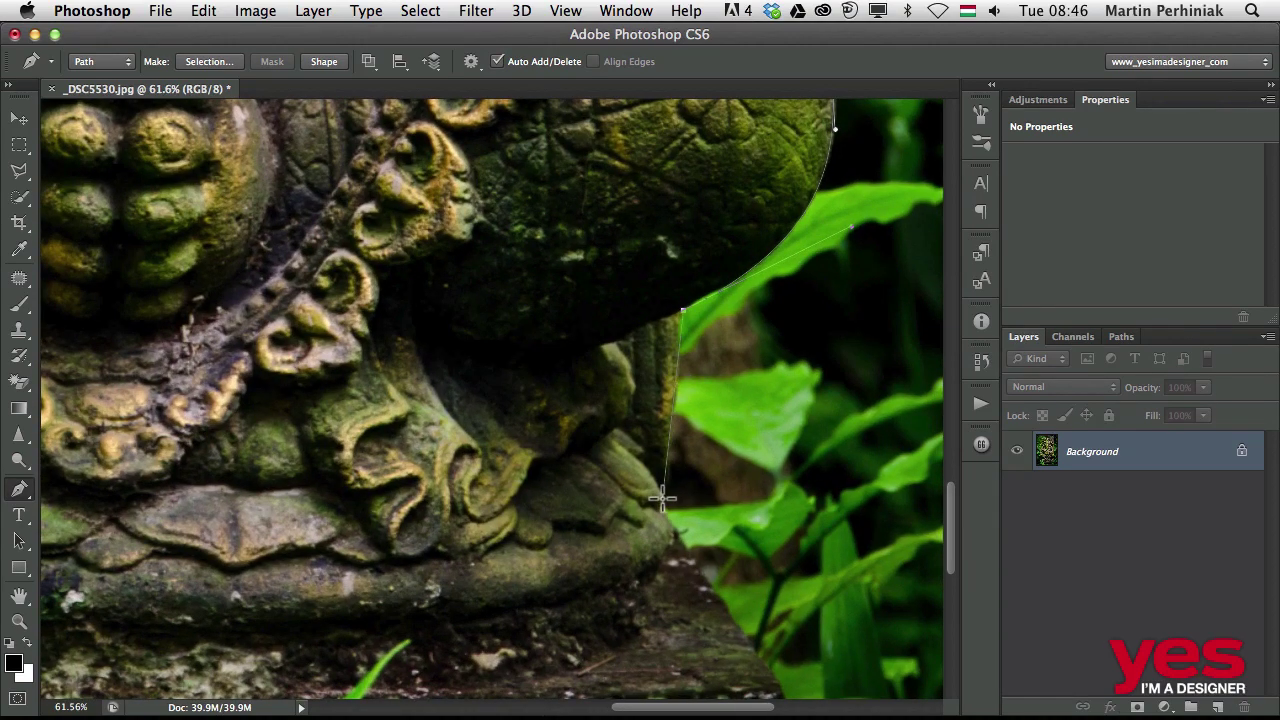
{"action": "left_click", "coordinate": [664, 498]}
{"action": "left_click_drag", "start_coordinate": [616, 598], "coordinate": [622, 600]}
{"action": "key", "text": "super+z"}
Step: Trace along the base's bottom edge to a corner anchor at its left end
{"action": "left_click_drag", "start_coordinate": [615, 645], "coordinate": [575, 650]}
{"action": "scroll", "coordinate": [514, 586], "scroll_direction": "left", "scroll_amount": 10}
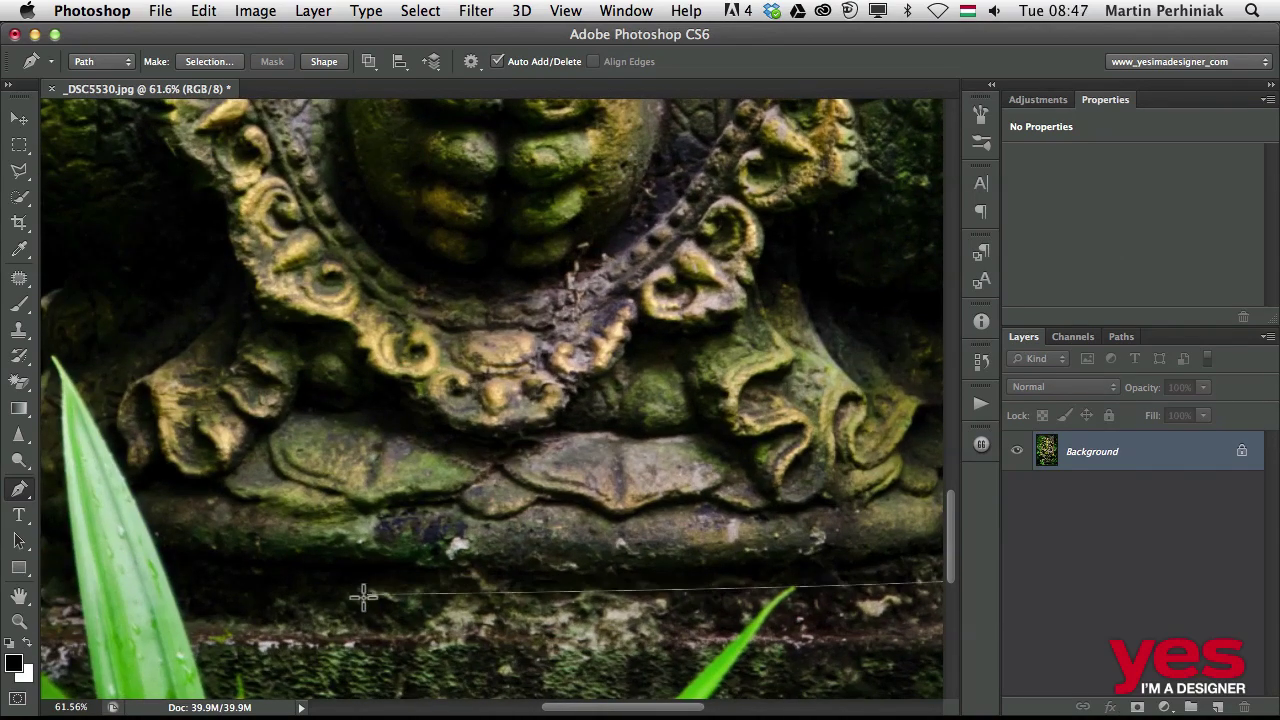
{"action": "left_click_drag", "start_coordinate": [355, 598], "coordinate": [196, 572]}
{"action": "scroll", "coordinate": [300, 560], "scroll_direction": "left", "scroll_amount": 10}
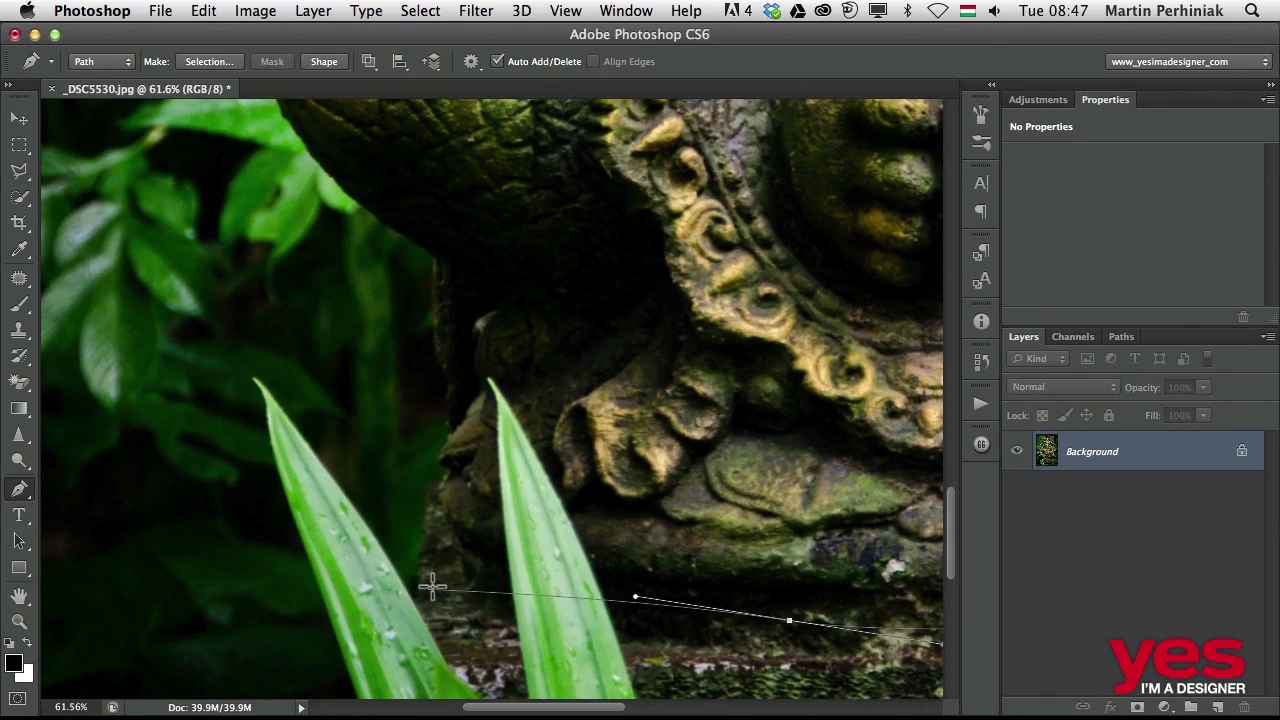
{"action": "left_click", "coordinate": [789, 624]}
{"action": "left_click_drag", "start_coordinate": [744, 584], "coordinate": [613, 561]}
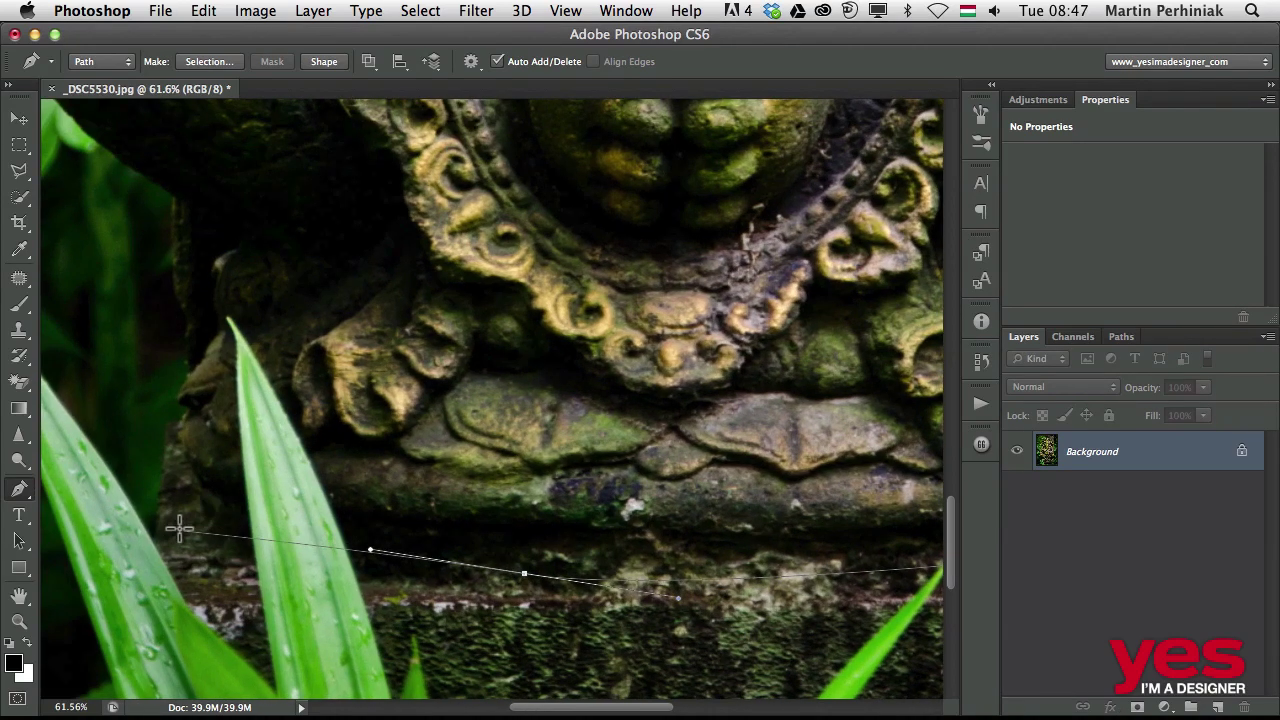
{"action": "left_click_drag", "start_coordinate": [172, 521], "coordinate": [150, 511]}
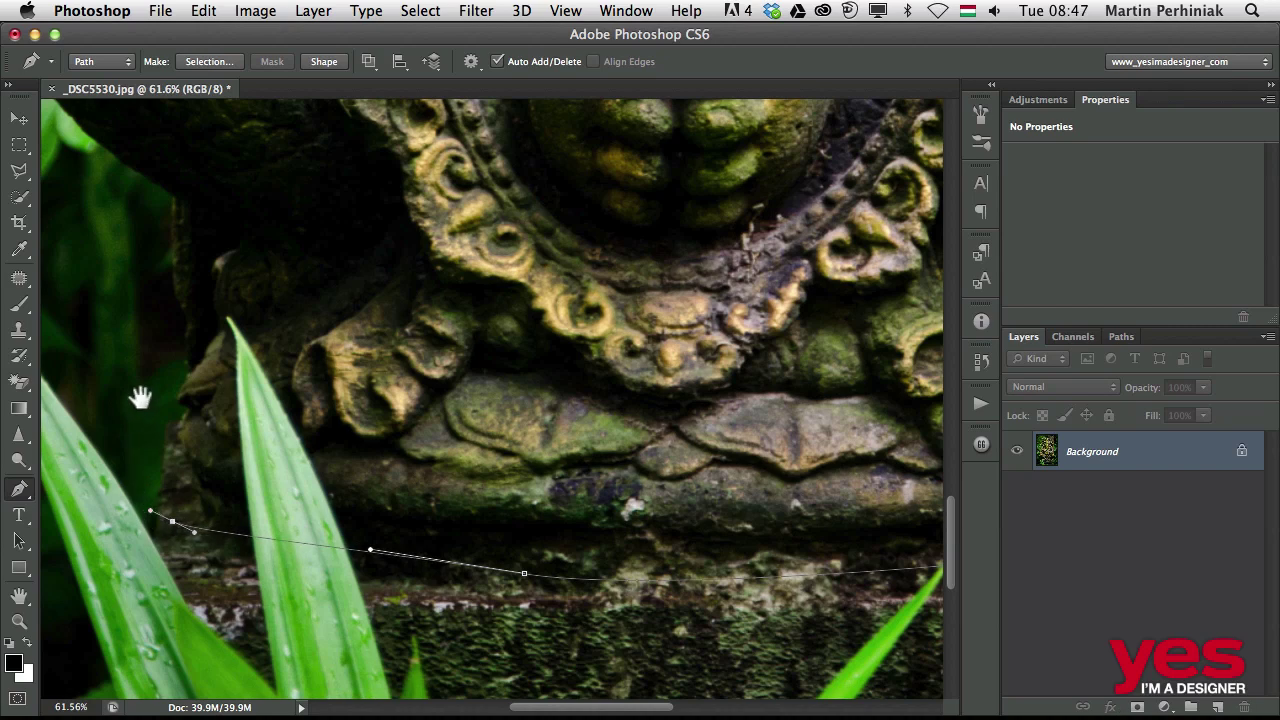
{"action": "left_click_drag", "start_coordinate": [140, 397], "coordinate": [348, 539]}
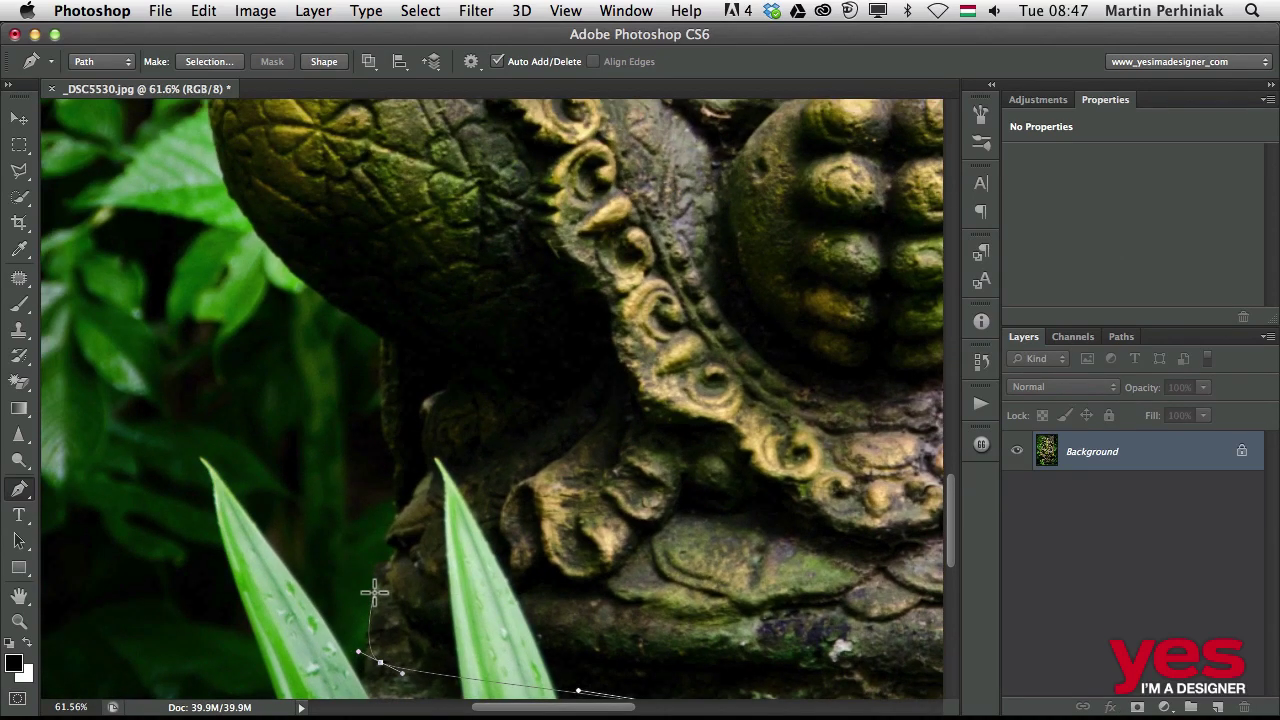
{"action": "left_click", "coordinate": [376, 591]}
Step: Curve the path up the left side around the mouse's body, neck, head and ear
{"action": "mouse_move", "coordinate": [397, 518]}
{"action": "left_mouse_down"}
{"action": "mouse_move", "coordinate": [449, 589]}
{"action": "mouse_move", "coordinate": [390, 531]}
{"action": "left_mouse_up"}
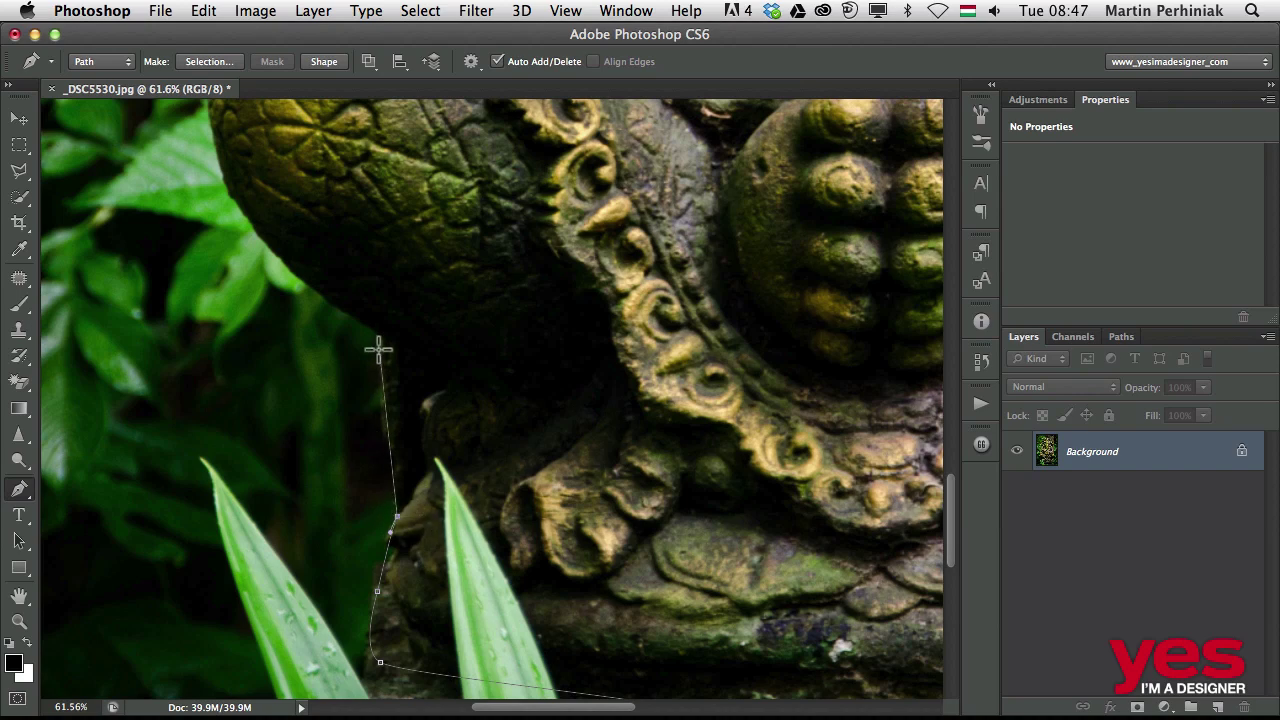
{"action": "left_click_drag", "start_coordinate": [379, 337], "coordinate": [529, 562]}
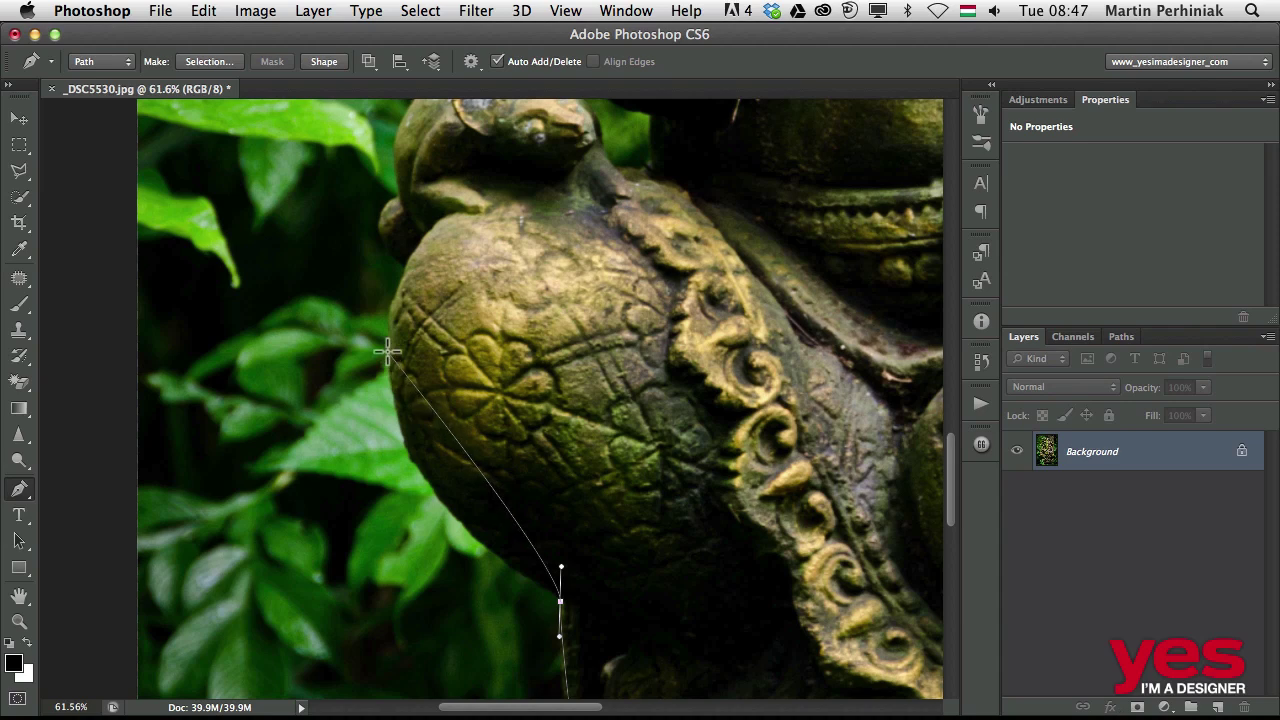
{"action": "left_click_drag", "start_coordinate": [388, 350], "coordinate": [388, 163]}
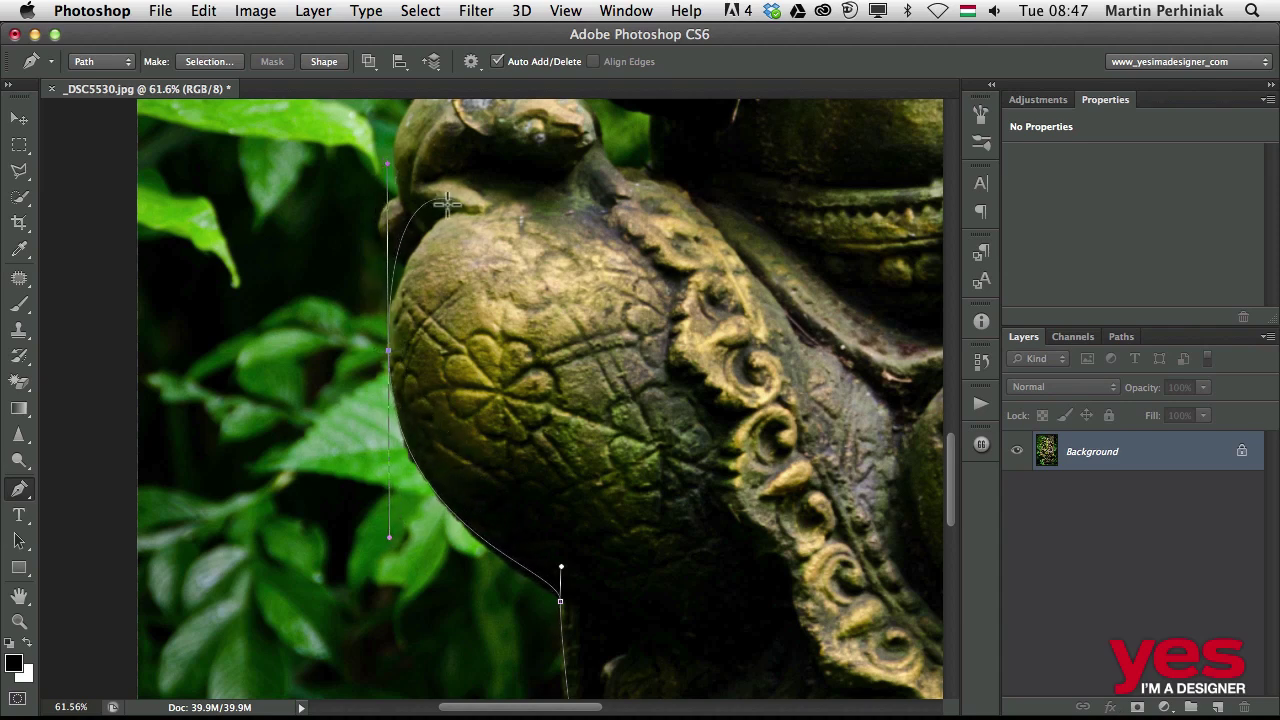
{"action": "left_click_drag", "start_coordinate": [436, 298], "coordinate": [456, 384]}
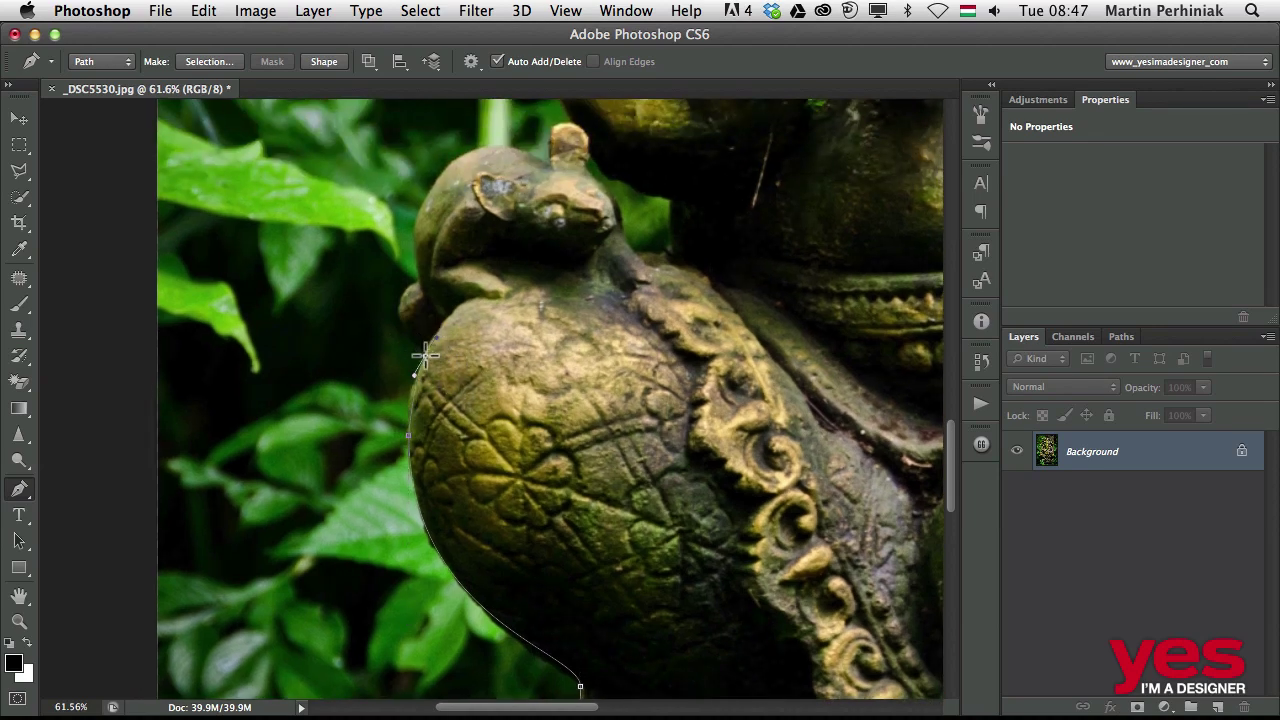
{"action": "left_click_drag", "start_coordinate": [396, 320], "coordinate": [408, 283]}
{"action": "left_click_drag", "start_coordinate": [430, 285], "coordinate": [419, 285]}
{"action": "left_click_drag", "start_coordinate": [441, 229], "coordinate": [468, 400]}
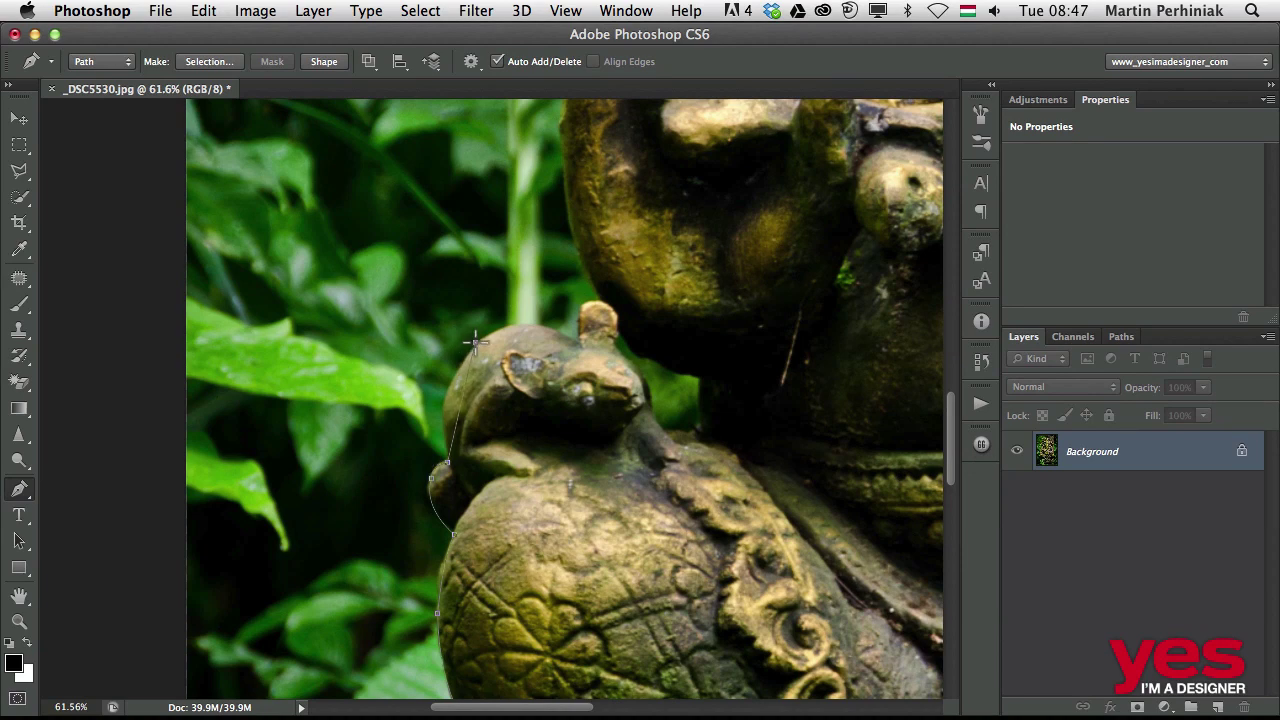
{"action": "left_click_drag", "start_coordinate": [527, 286], "coordinate": [530, 290]}
{"action": "left_click", "coordinate": [479, 346], "text": "alt"}
{"action": "left_click_drag", "start_coordinate": [577, 341], "coordinate": [641, 385]}
{"action": "left_click", "coordinate": [579, 342], "text": "alt"}
Step: Place anchors up the raised arm's outer edge, past the shoulder, to the carved ornament's top
{"action": "scroll", "coordinate": [563, 206], "scroll_direction": "up", "scroll_amount": 5}
{"action": "left_click_drag", "start_coordinate": [545, 287], "coordinate": [460, 460]}
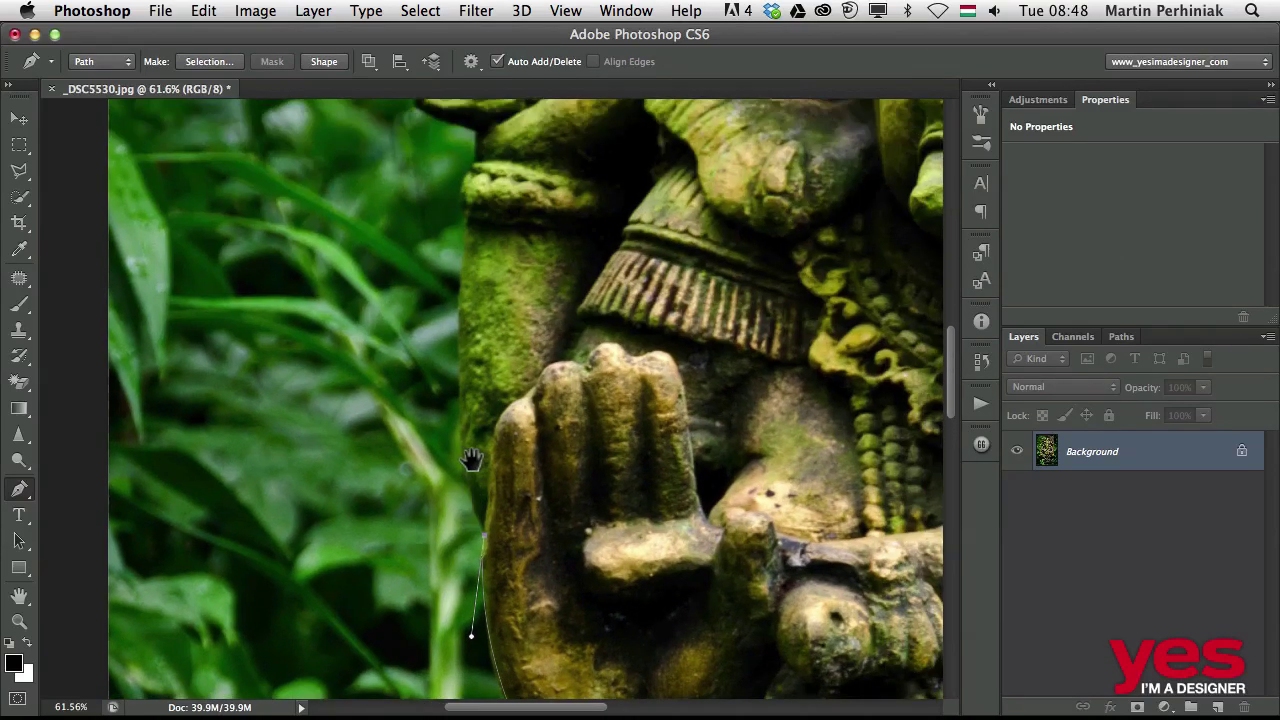
{"action": "left_click_drag", "start_coordinate": [455, 357], "coordinate": [457, 284]}
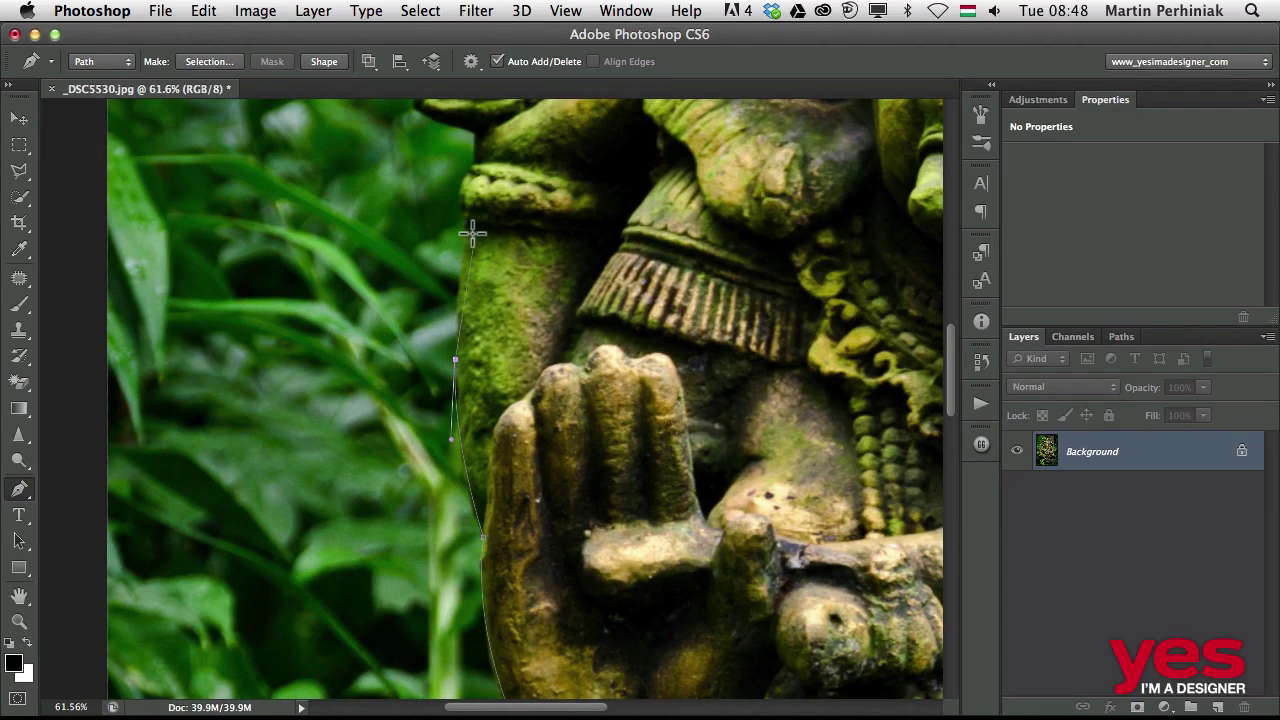
{"action": "scroll", "coordinate": [447, 338], "scroll_direction": "up", "scroll_amount": 10}
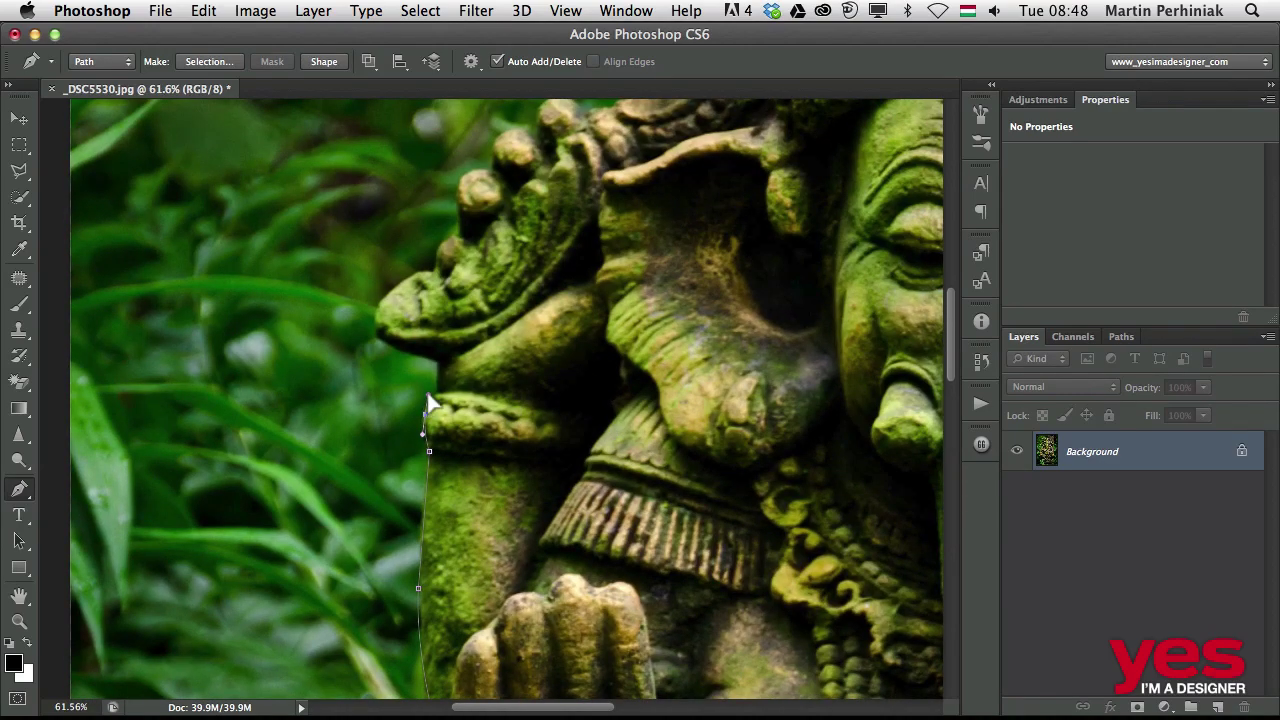
{"action": "left_click", "coordinate": [435, 394]}
{"action": "left_click", "coordinate": [438, 359]}
{"action": "left_click", "coordinate": [376, 338]}
{"action": "scroll", "coordinate": [392, 293], "scroll_direction": "up", "scroll_amount": 5}
{"action": "left_click", "coordinate": [428, 395]}
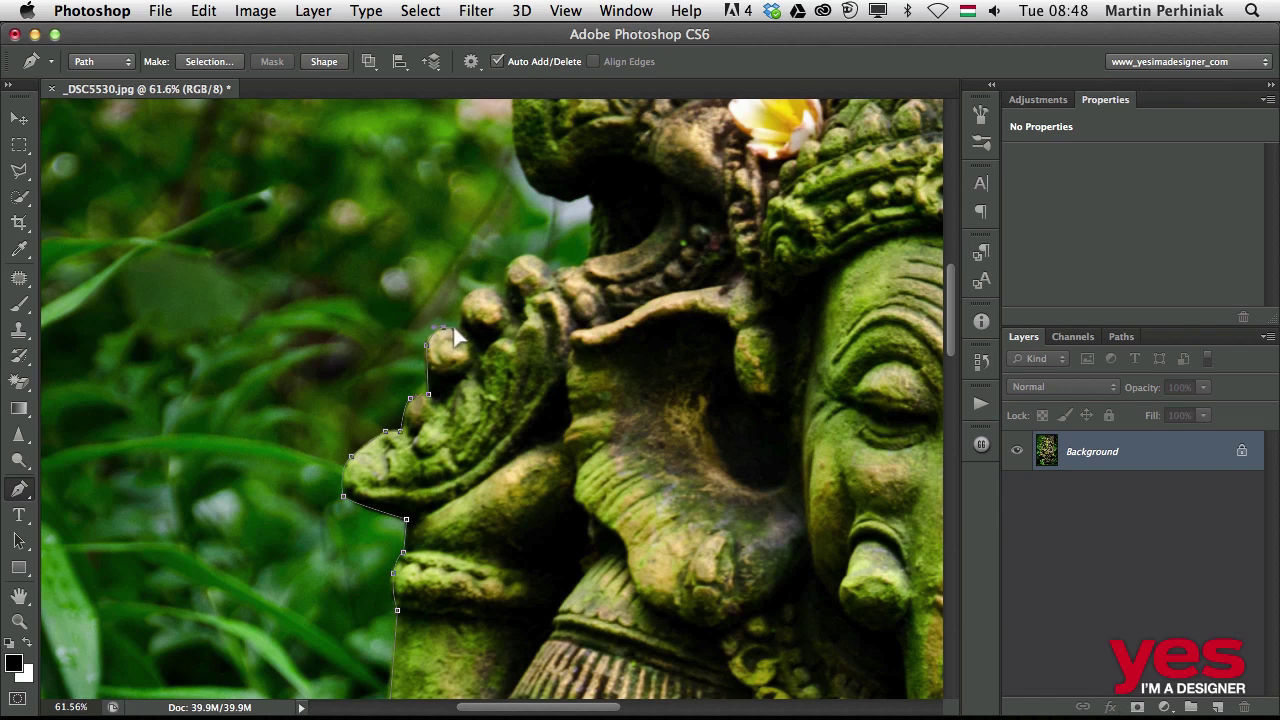
{"action": "left_click", "coordinate": [459, 329]}
Step: Trace the ornament edge and around the left ear, redoing a poorly placed ear anchor
{"action": "left_click_drag", "start_coordinate": [545, 256], "coordinate": [549, 256]}
{"action": "scroll", "coordinate": [551, 273], "scroll_direction": "up", "scroll_amount": 5}
{"action": "scroll", "coordinate": [551, 273], "scroll_direction": "right", "scroll_amount": 2}
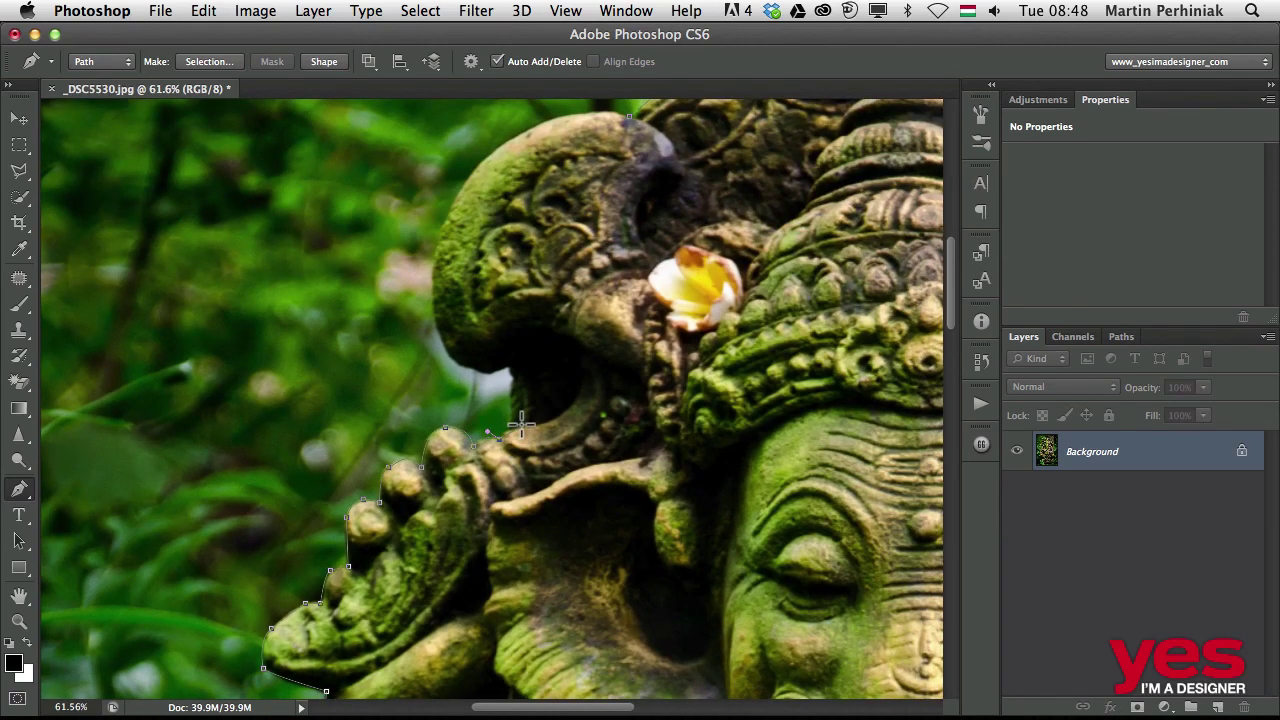
{"action": "left_click_drag", "start_coordinate": [507, 428], "coordinate": [432, 338]}
{"action": "left_click_drag", "start_coordinate": [466, 184], "coordinate": [462, 372]}
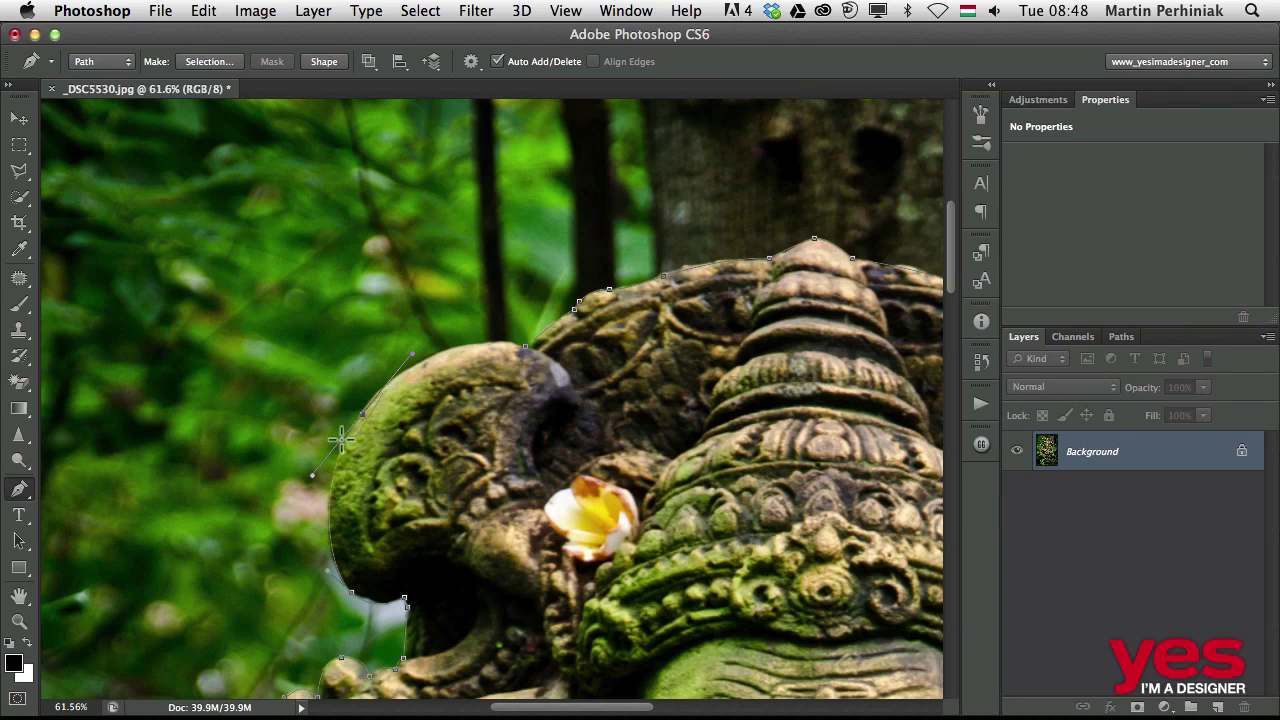
{"action": "left_click_drag", "start_coordinate": [305, 487], "coordinate": [314, 457]}
{"action": "key", "text": "super+alt+z"}
{"action": "left_click_drag", "start_coordinate": [524, 347], "coordinate": [365, 404]}
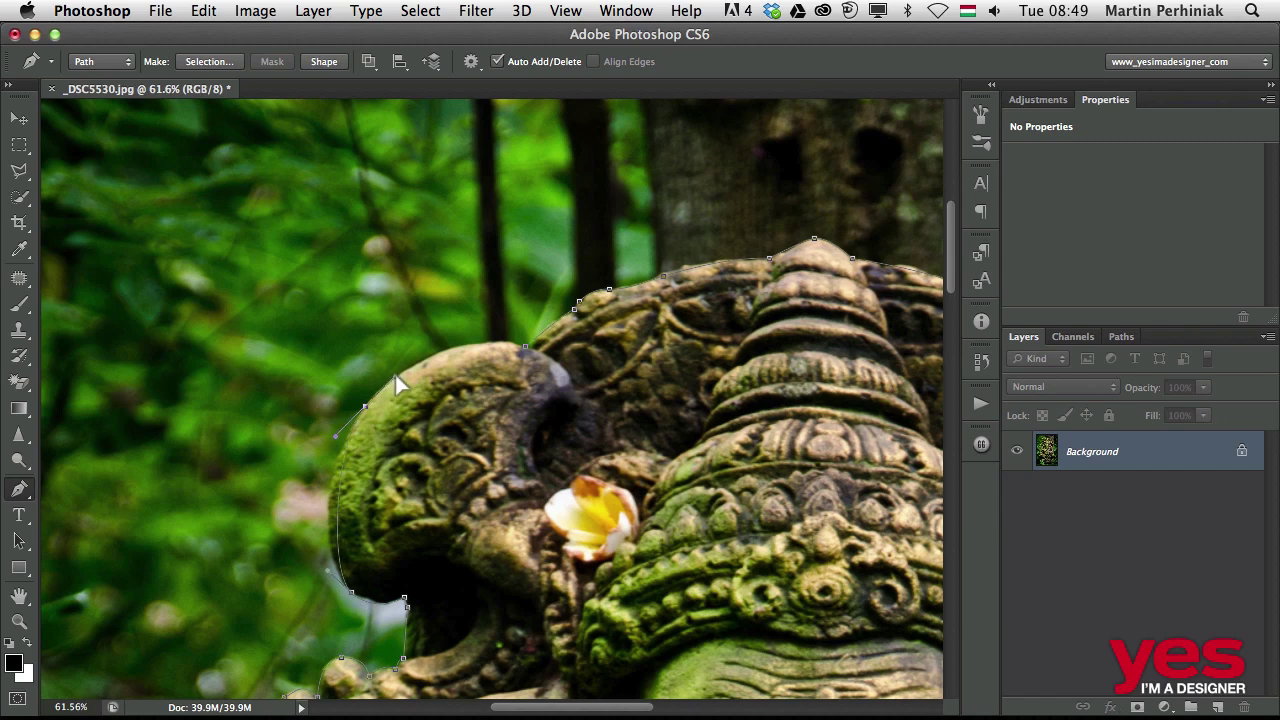
{"action": "left_click_drag", "start_coordinate": [395, 375], "coordinate": [423, 343]}
Step: Close the path at its start anchor and fit the whole statue in view with anchors shown
{"action": "left_click", "coordinate": [524, 347]}
{"action": "left_click_drag", "start_coordinate": [661, 438], "coordinate": [410, 370]}
{"action": "key", "text": "a"}
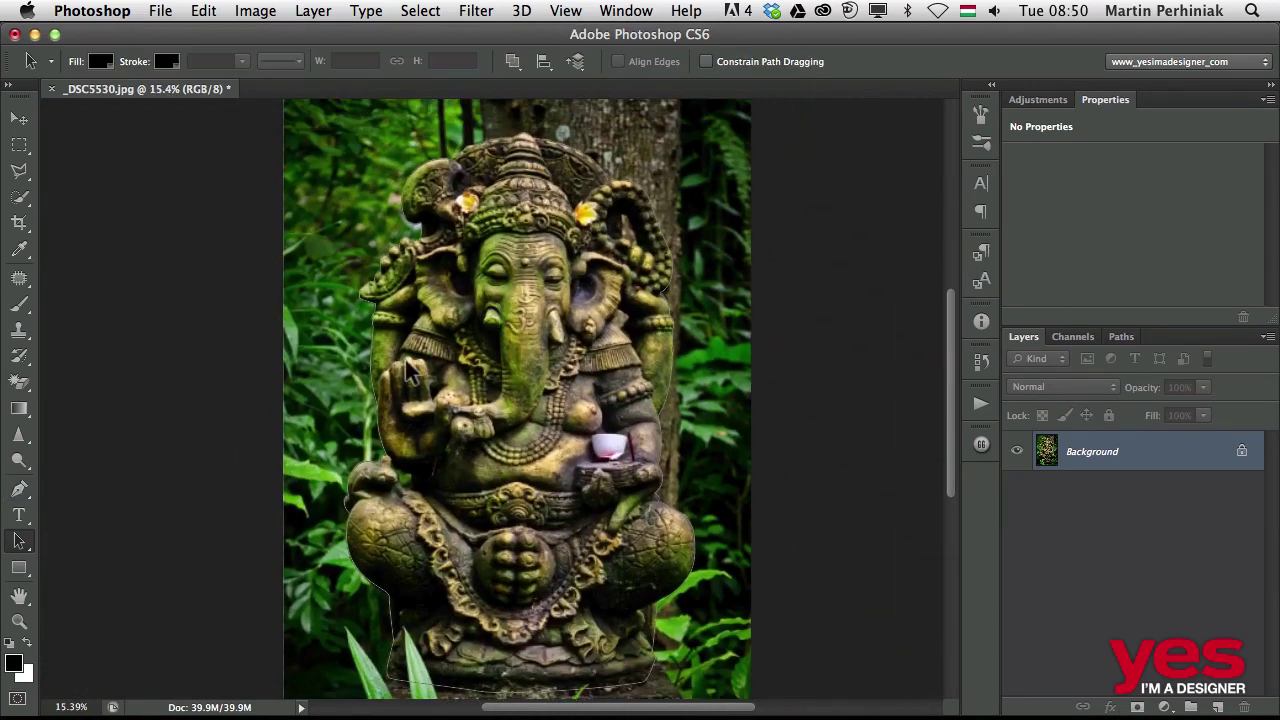
{"action": "left_click", "coordinate": [371, 333]}
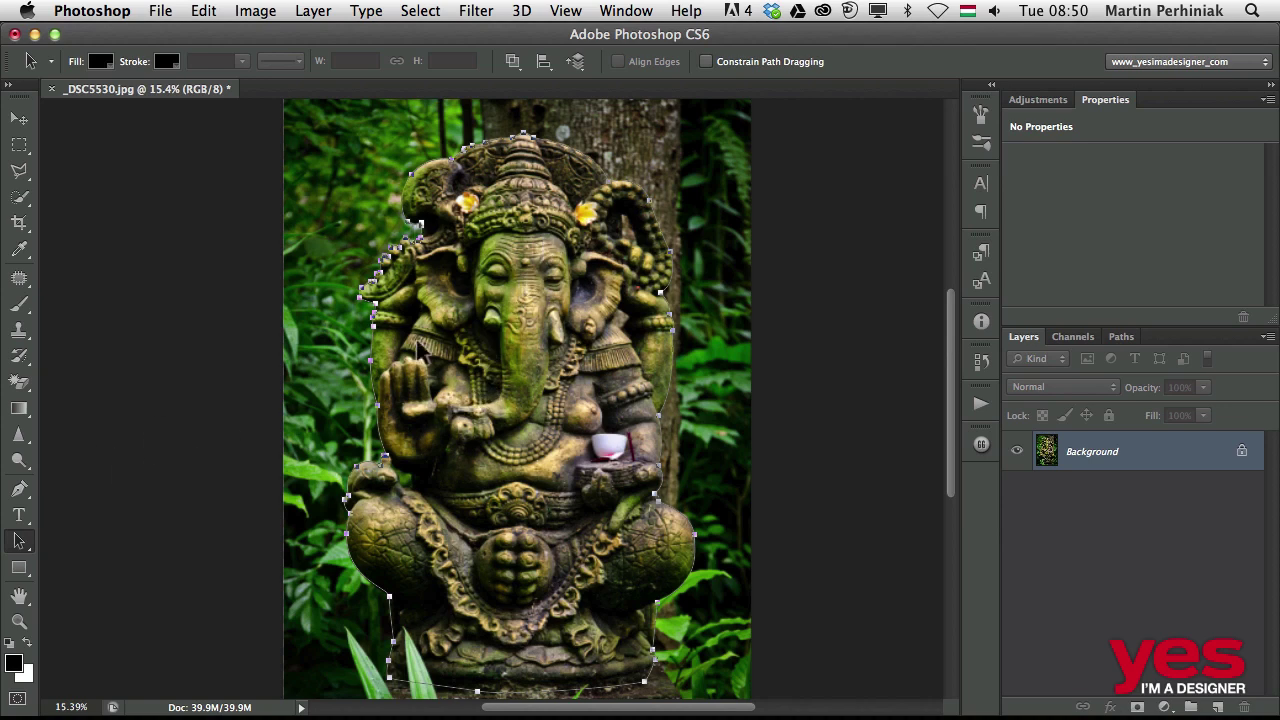
{"action": "left_click", "coordinate": [19, 489]}
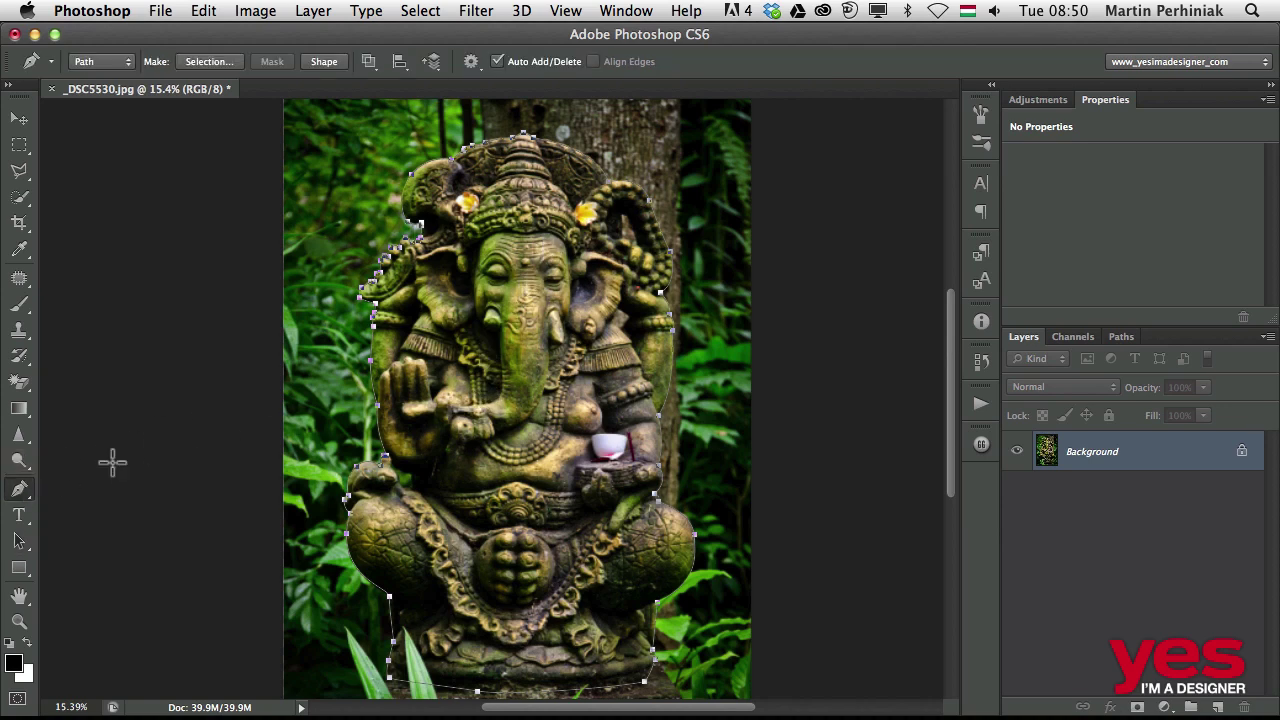
Step: Make a selection from the path with 0 px feather and anti-aliasing
{"action": "right_click", "coordinate": [549, 282]}
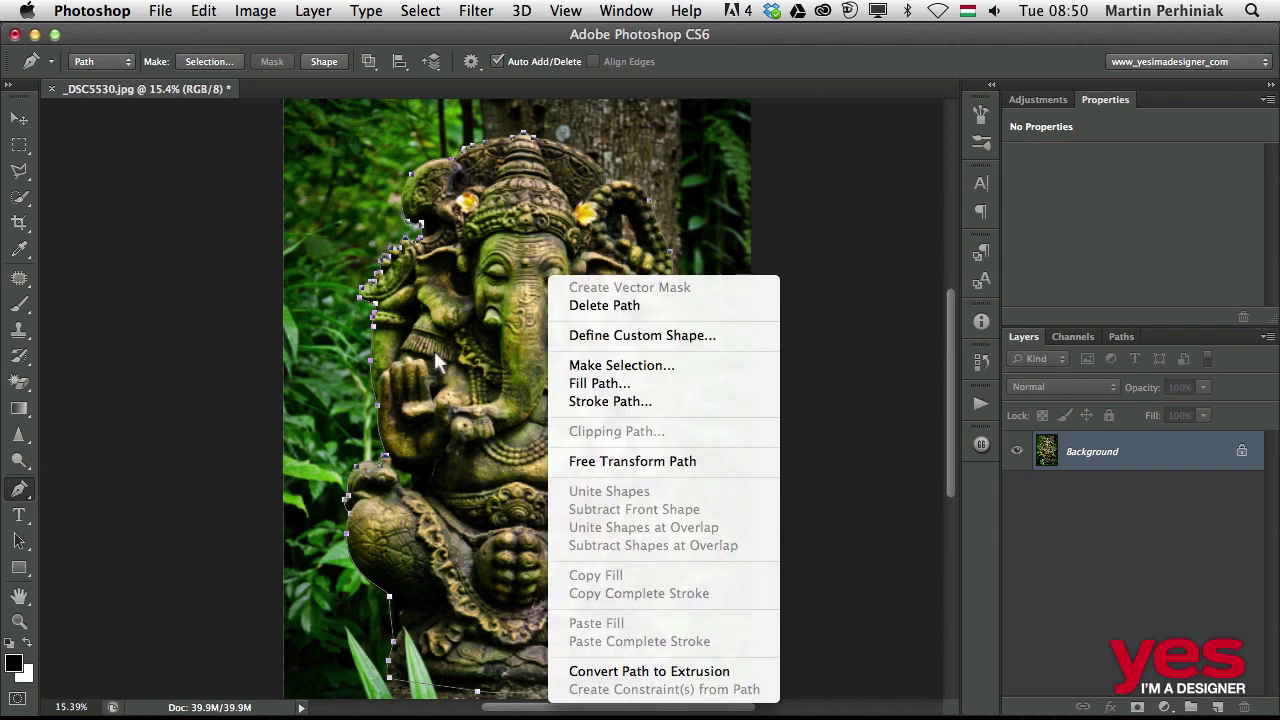
{"action": "left_click", "coordinate": [592, 367]}
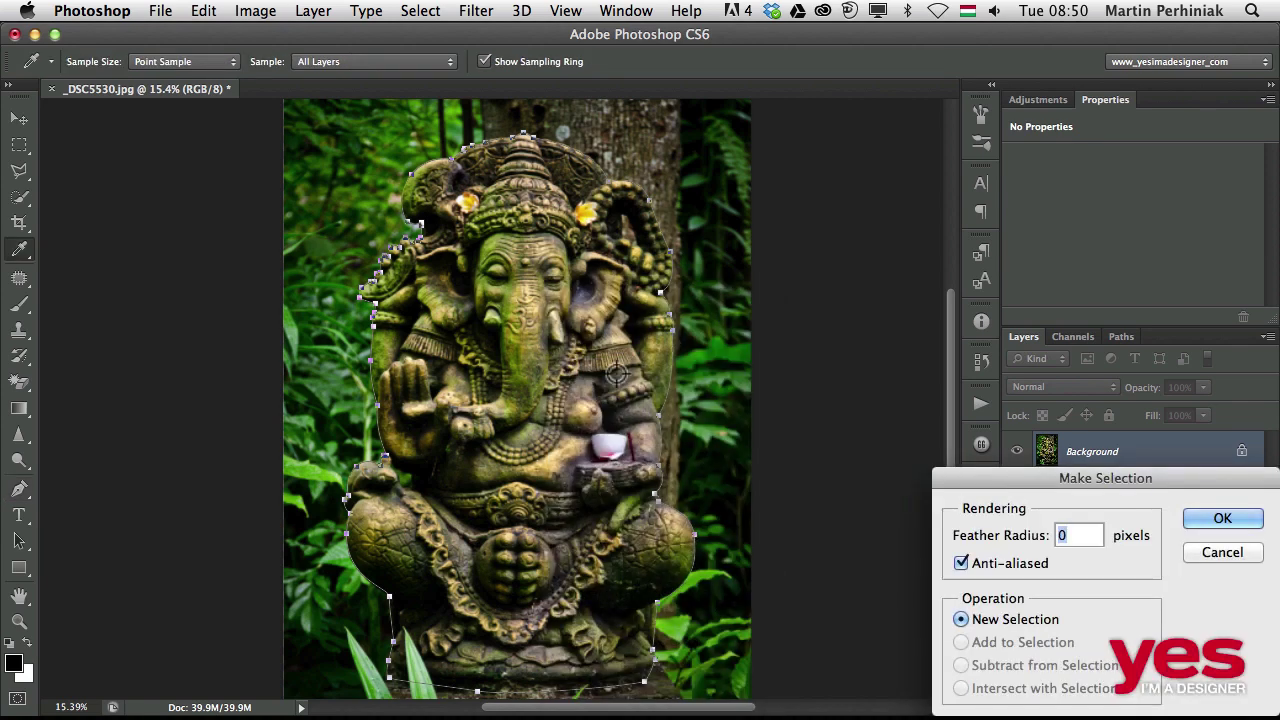
{"action": "left_click_drag", "start_coordinate": [722, 316], "coordinate": [707, 304]}
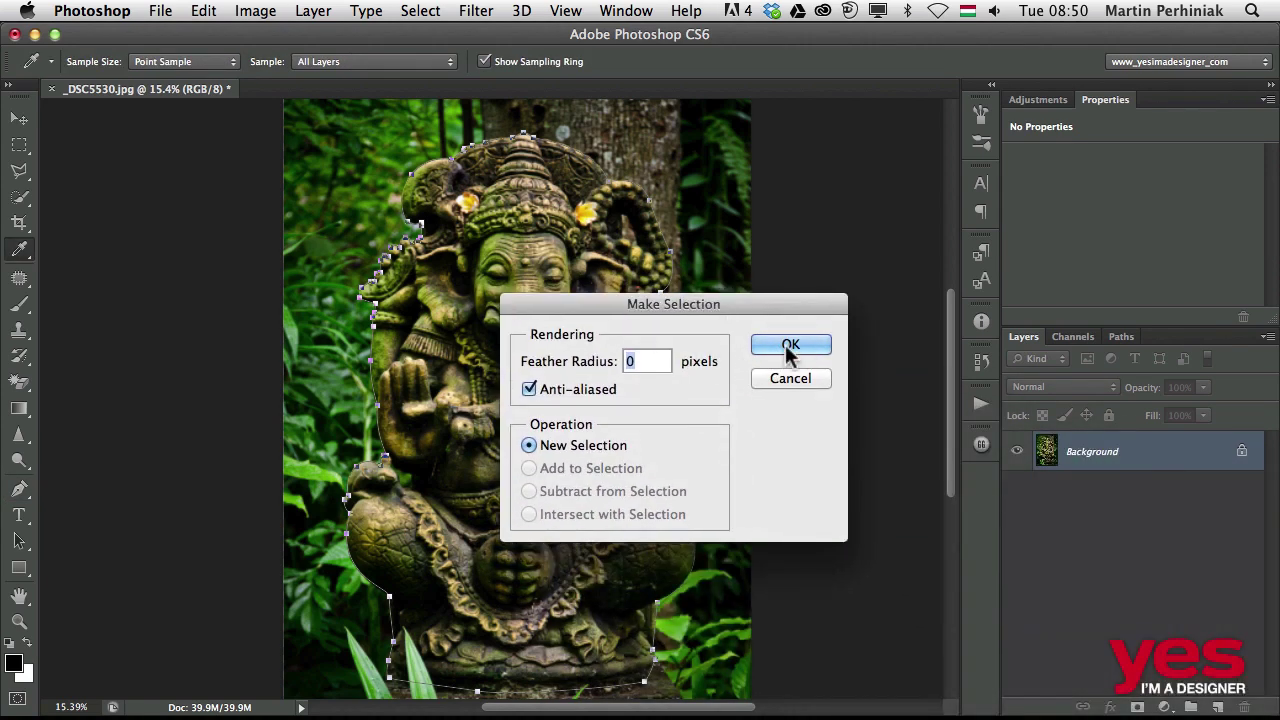
{"action": "left_click", "coordinate": [790, 345]}
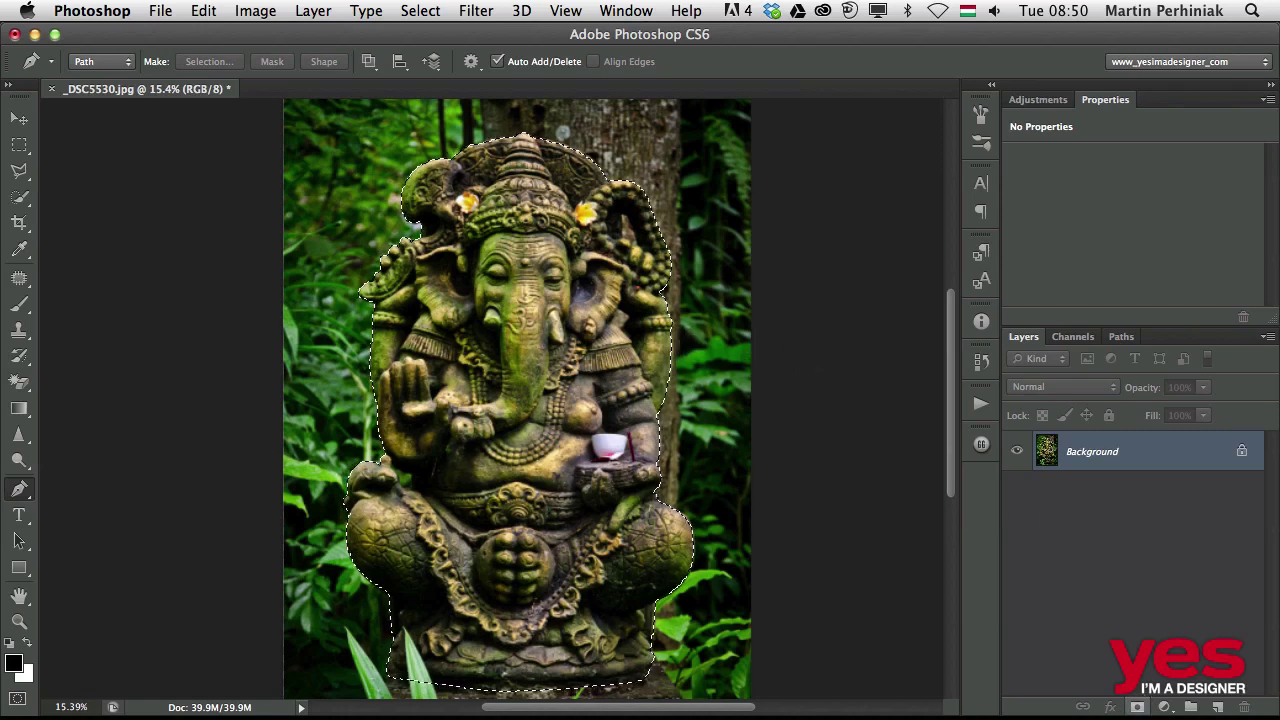
Step: Add a layer mask from the selection, view it, then undo back to the locked Background
{"action": "left_click", "coordinate": [1137, 707]}
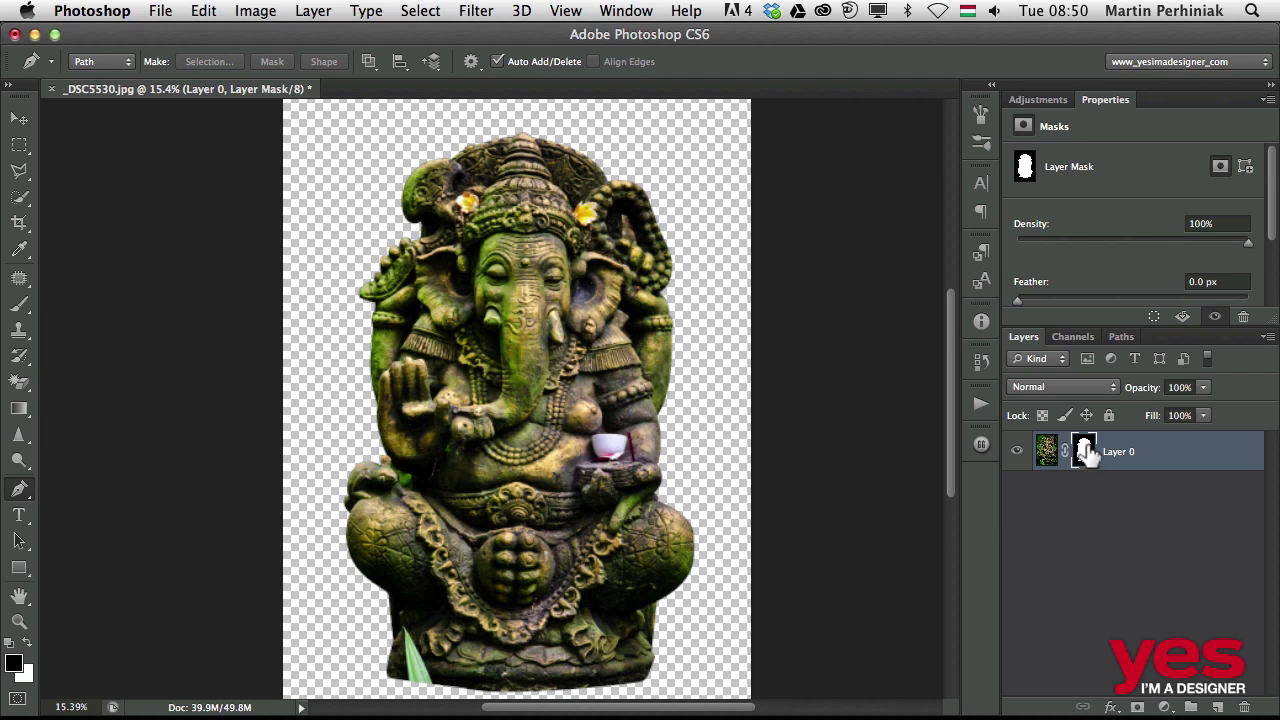
{"action": "left_click", "coordinate": [1084, 453], "text": "alt"}
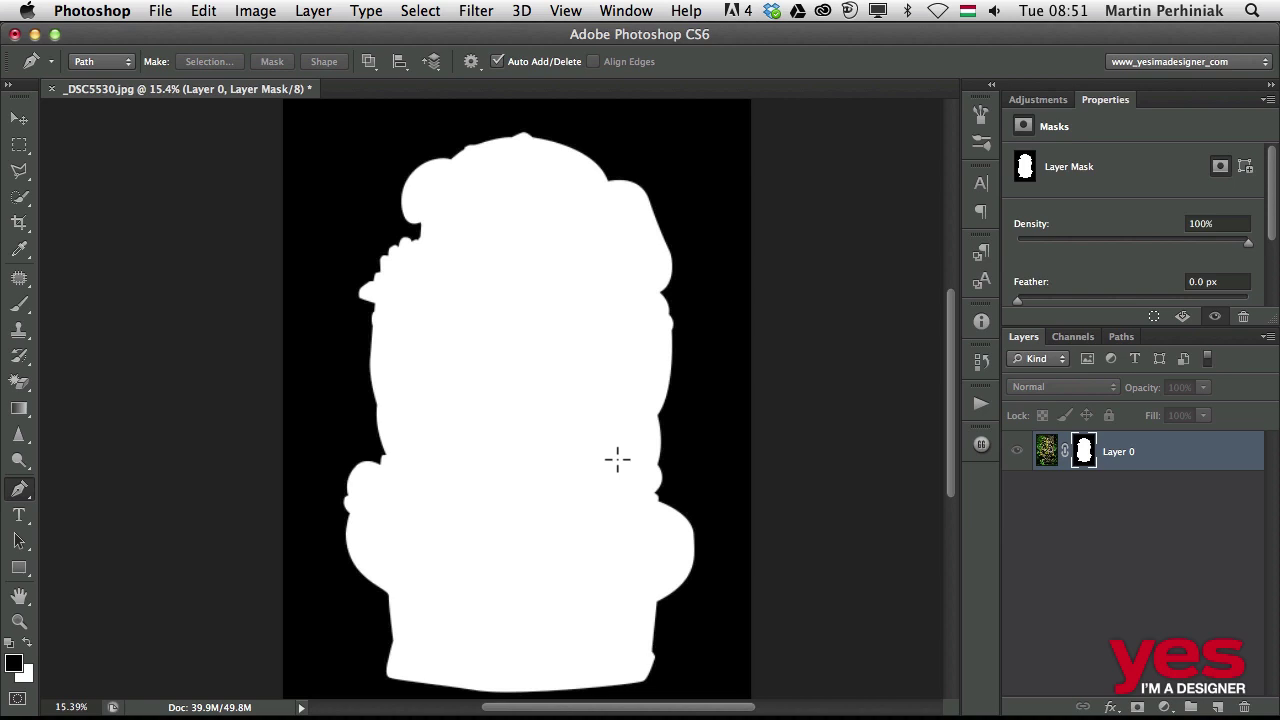
{"action": "key", "text": "super+z"}
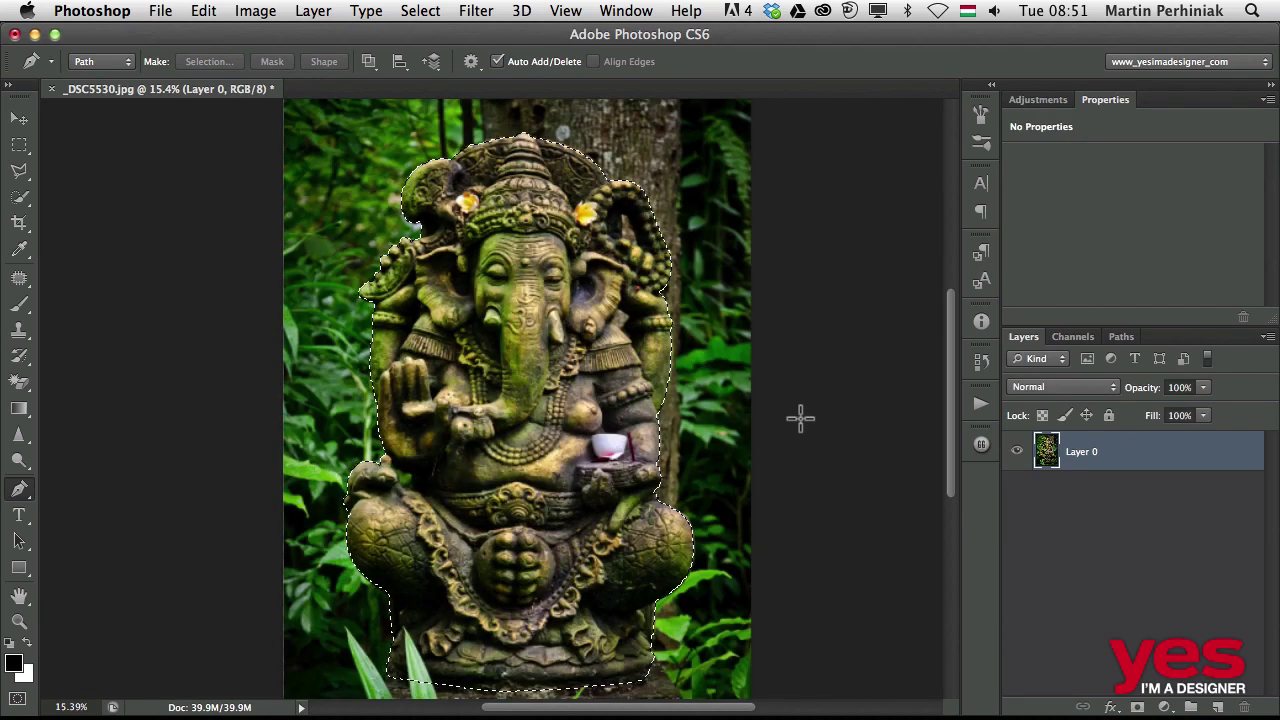
{"action": "key", "text": "super+z"}
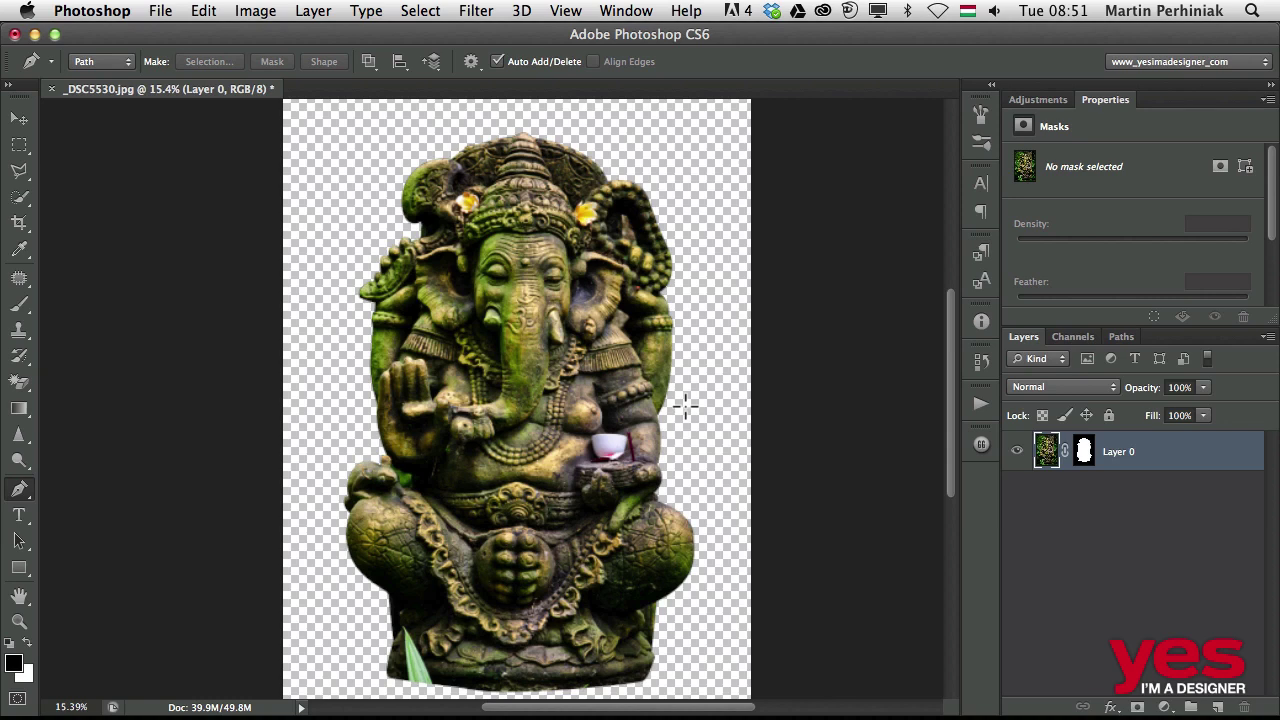
{"action": "key", "text": "super+alt+z"}
{"action": "key", "text": "super+alt+z"}
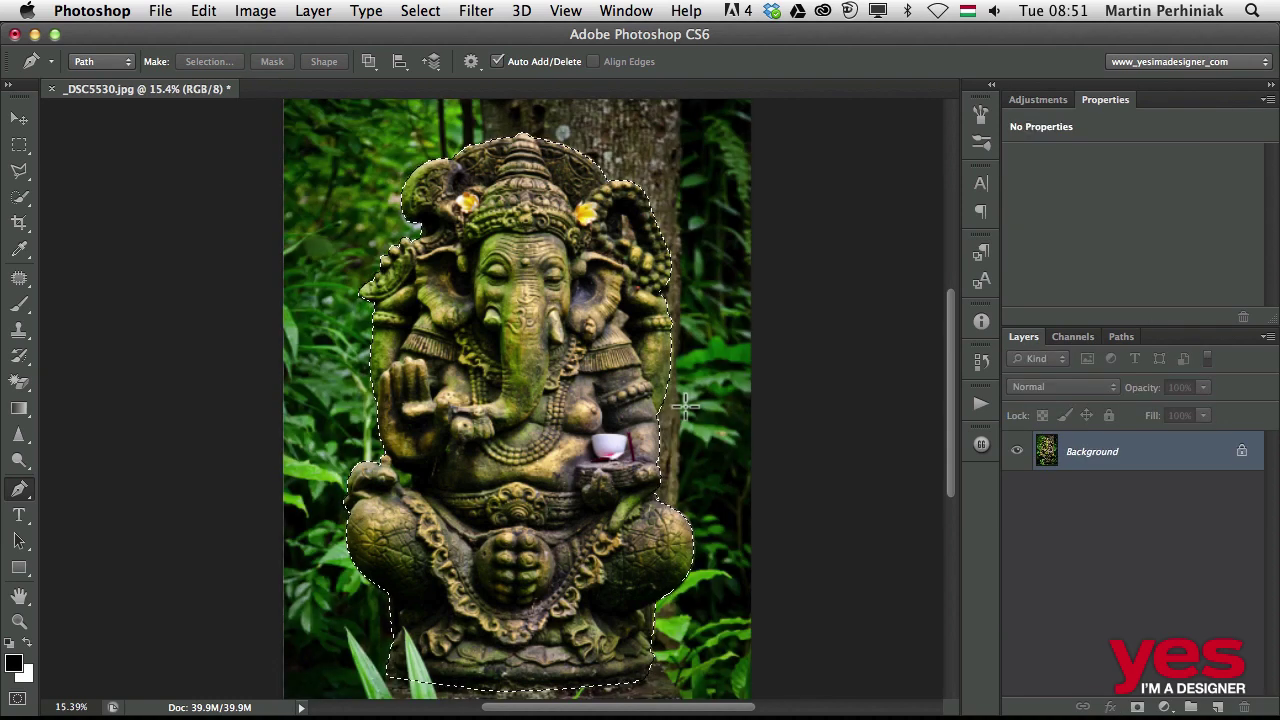
{"action": "key", "text": "a"}
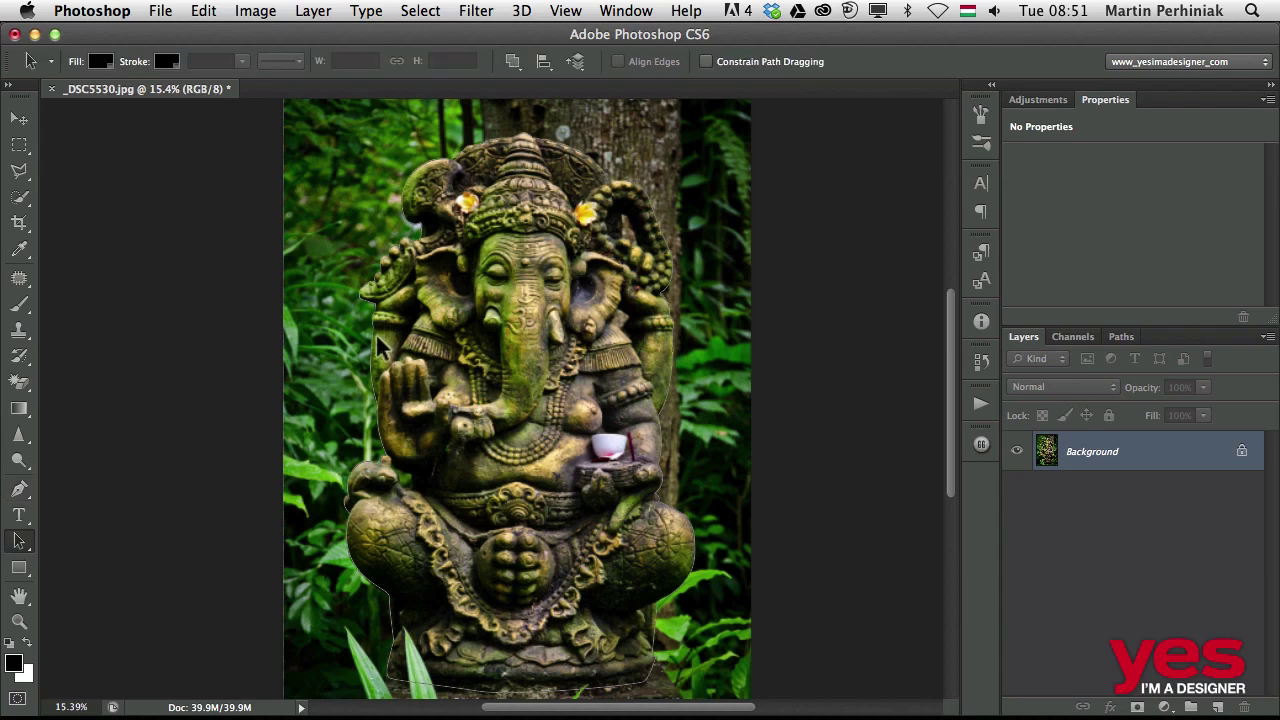
{"action": "left_click", "coordinate": [372, 340]}
{"action": "left_click", "coordinate": [1137, 706]}
{"action": "left_click", "coordinate": [30, 540]}
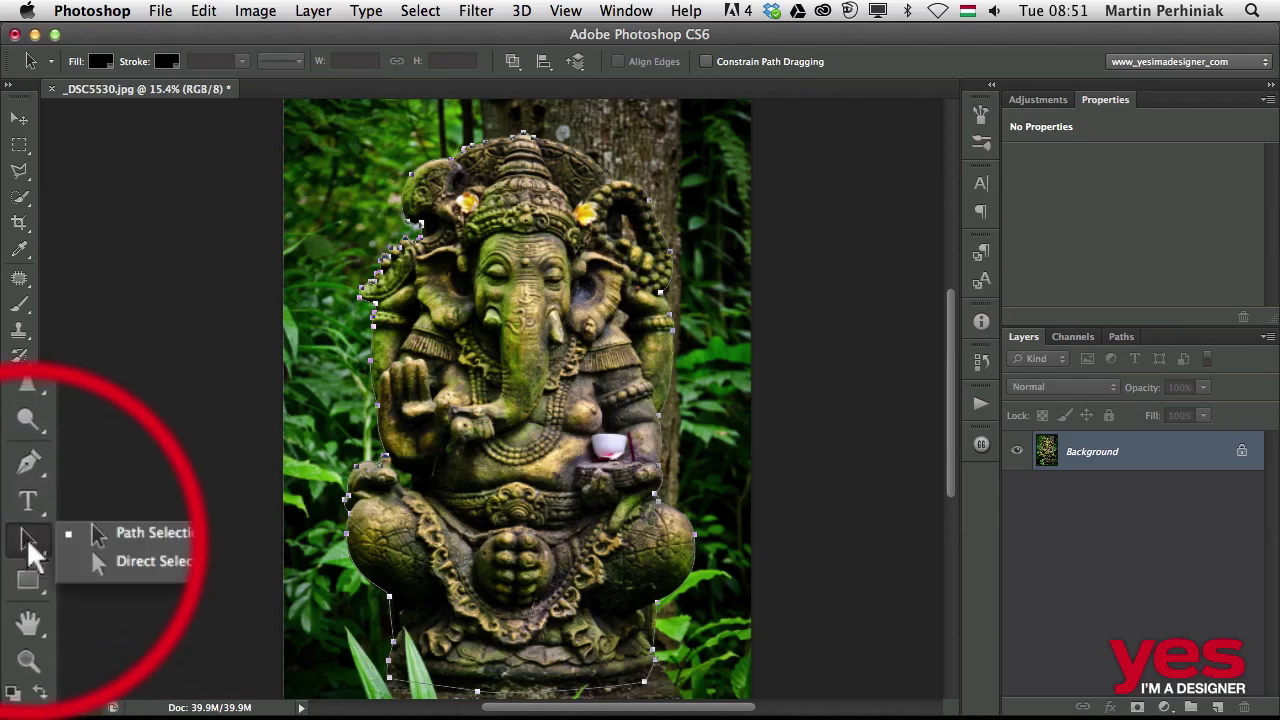
{"action": "left_click", "coordinate": [100, 535]}
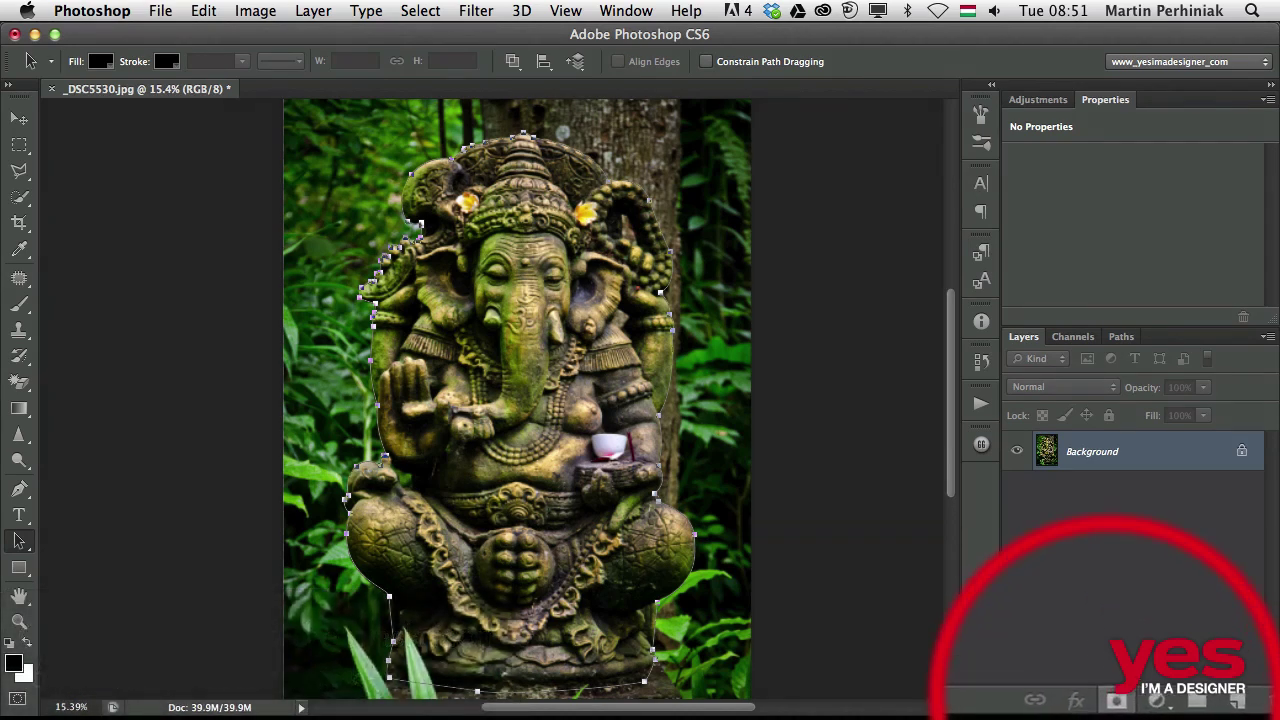
{"action": "left_click", "coordinate": [1116, 700]}
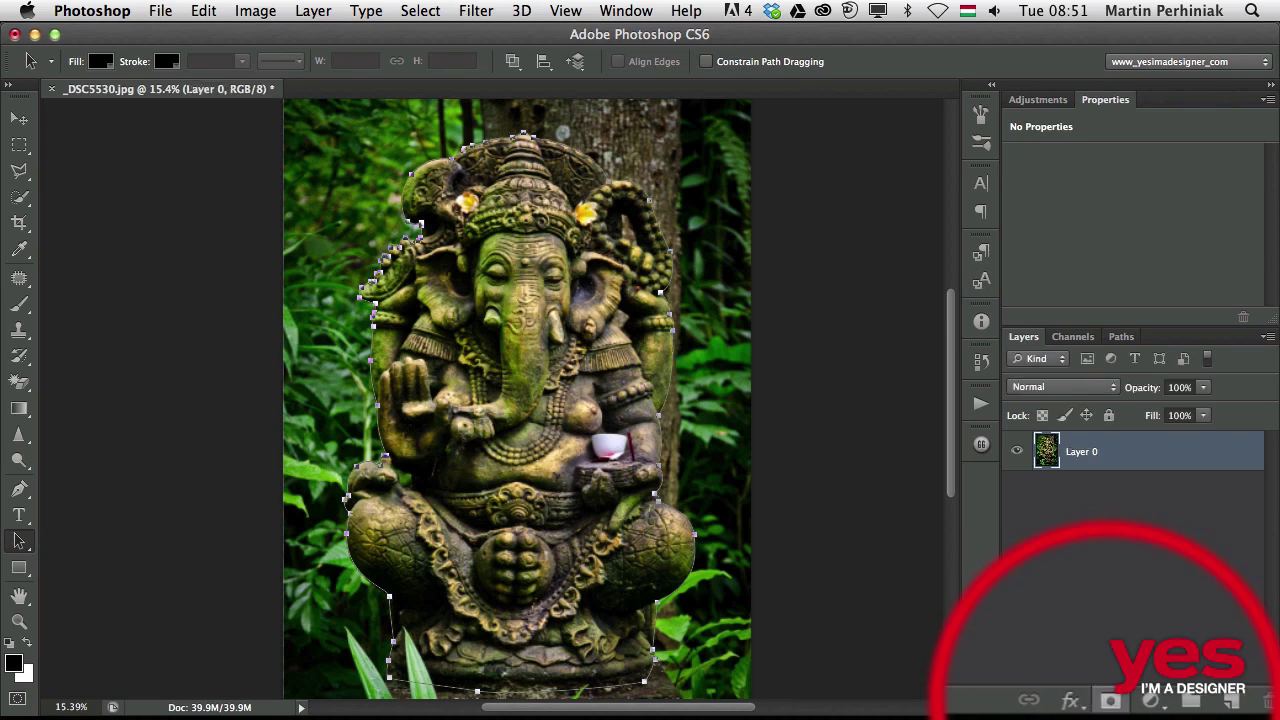
{"action": "left_click", "coordinate": [1110, 700], "text": "ctrl"}
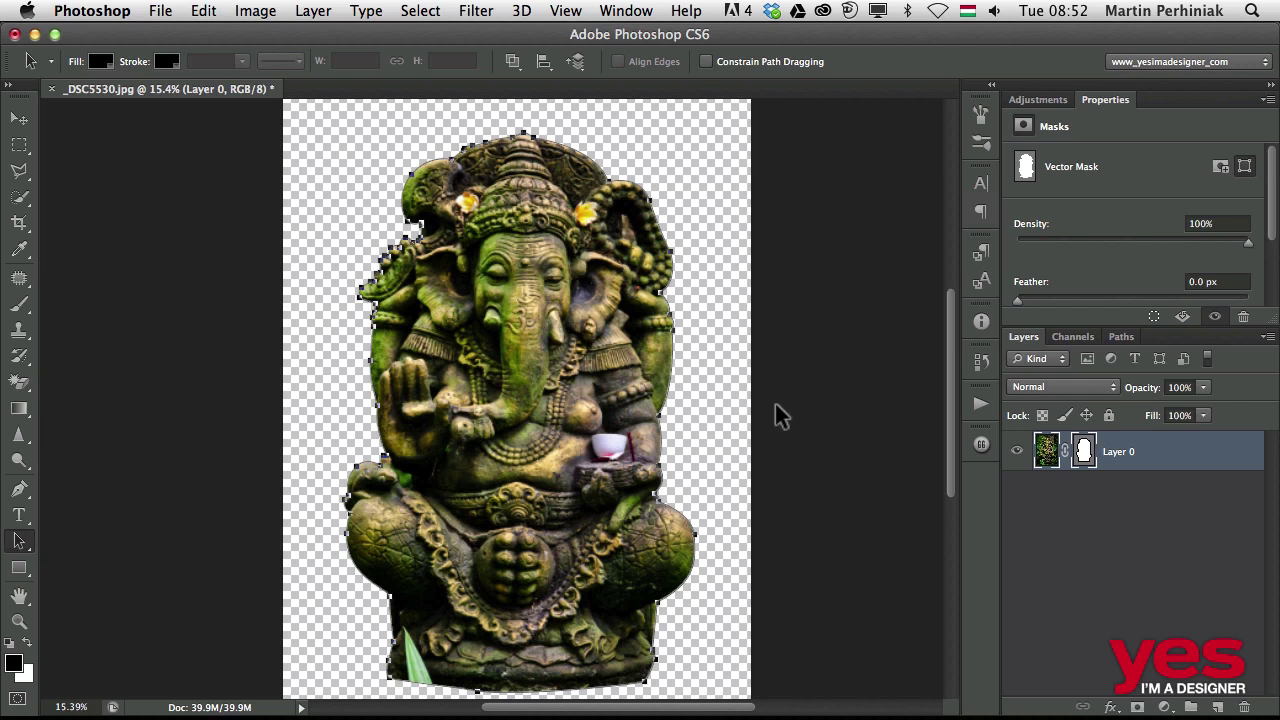
{"action": "key", "text": "super+alt+z"}
{"action": "key", "text": "super+alt+z"}
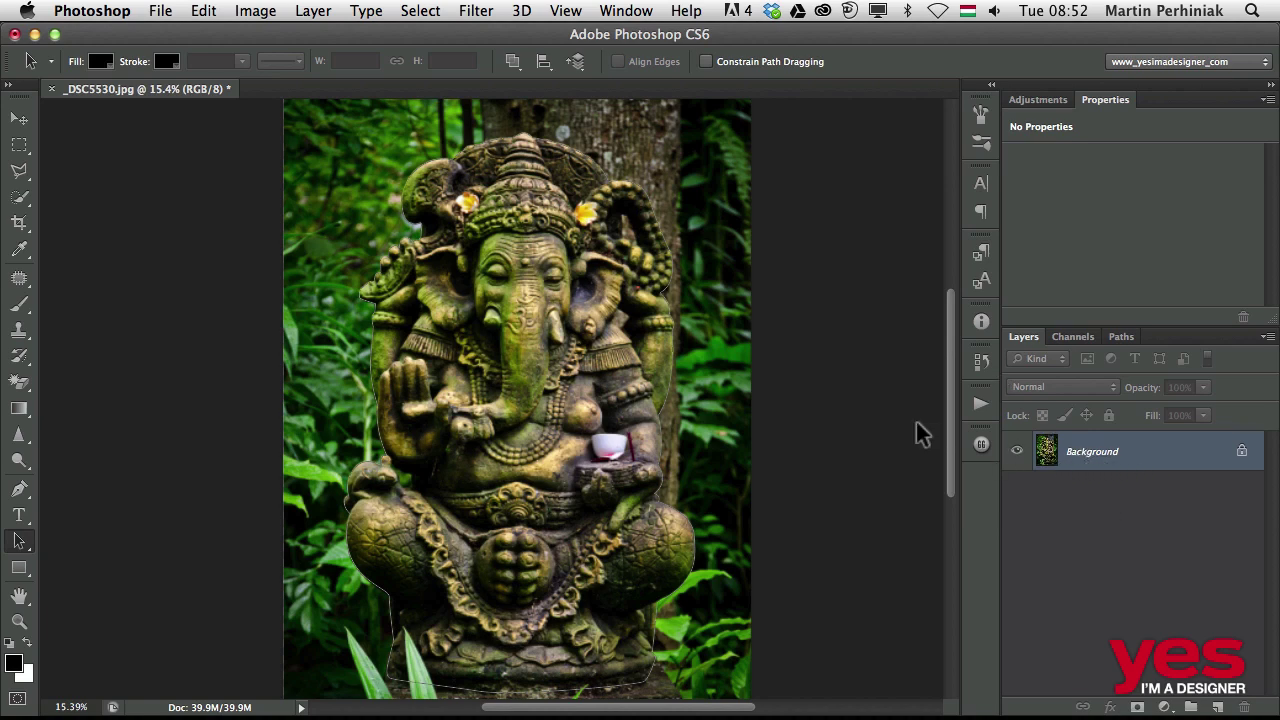
Step: Convert the Background into Layer 0 and apply the statue path to it as a vector mask
{"action": "double_click", "coordinate": [1092, 452]}
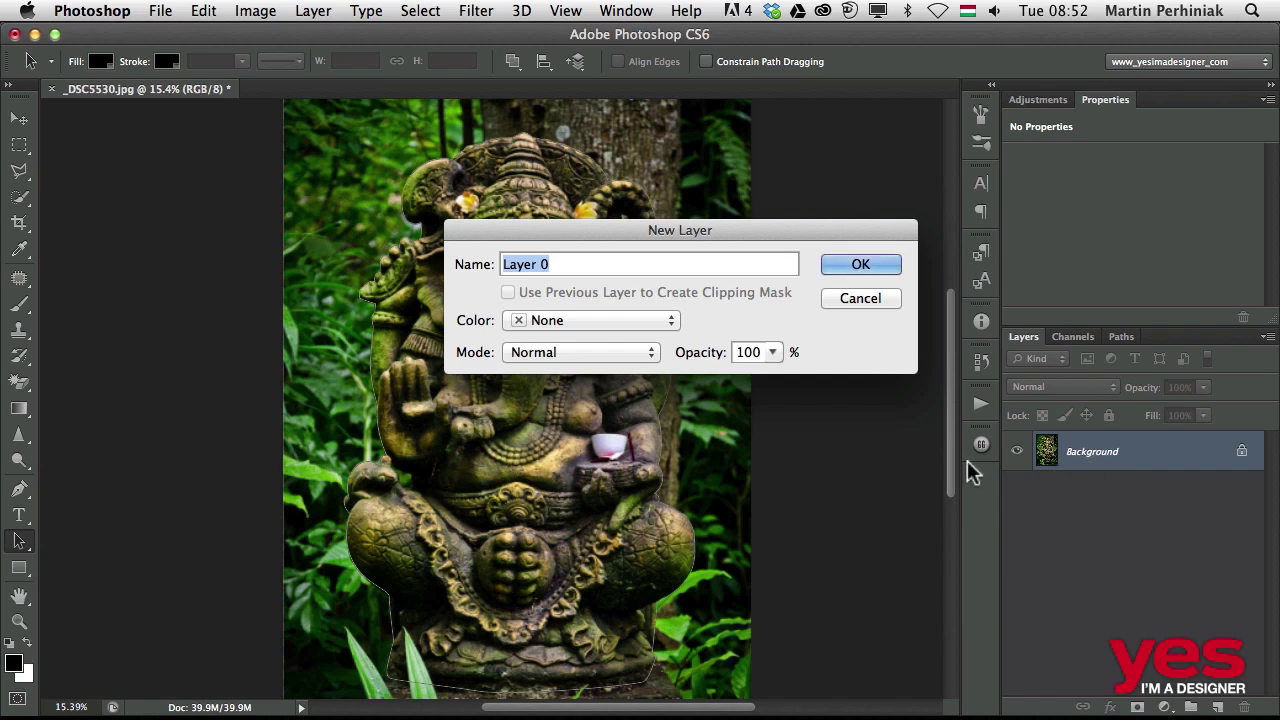
{"action": "left_click", "coordinate": [848, 265]}
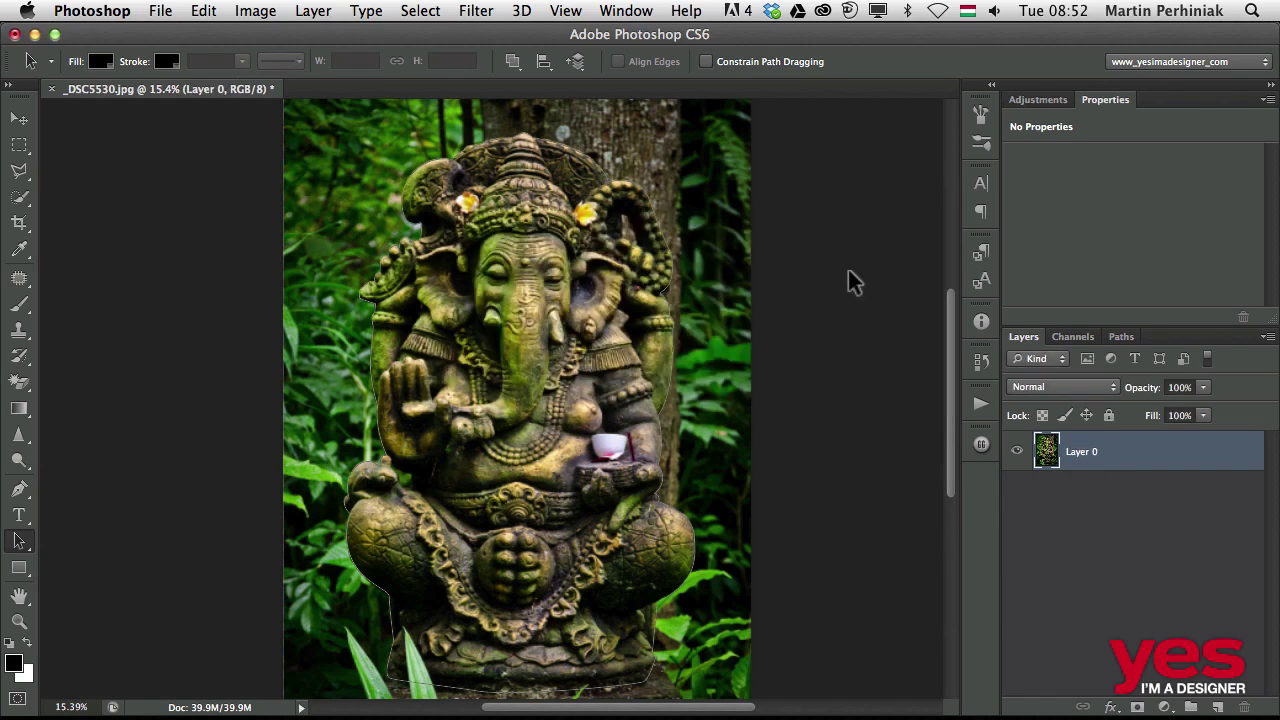
{"action": "left_click", "coordinate": [650, 404]}
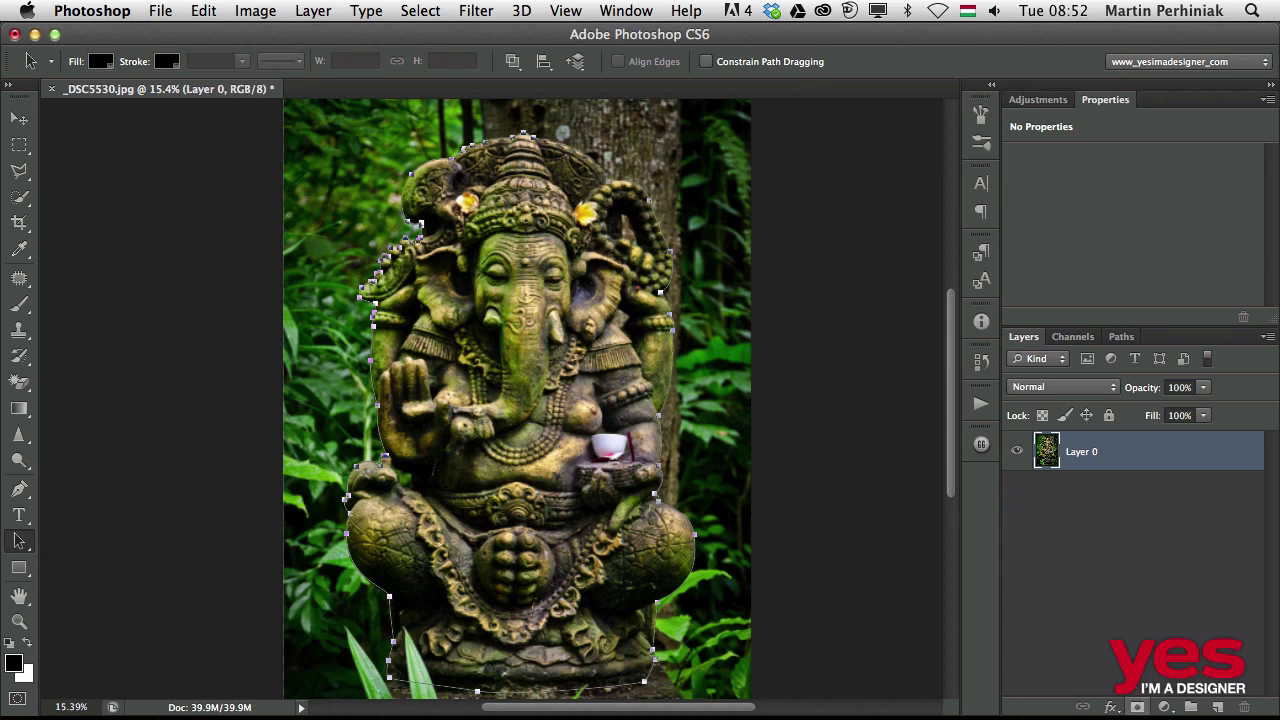
{"action": "left_click", "coordinate": [1137, 707], "text": "super"}
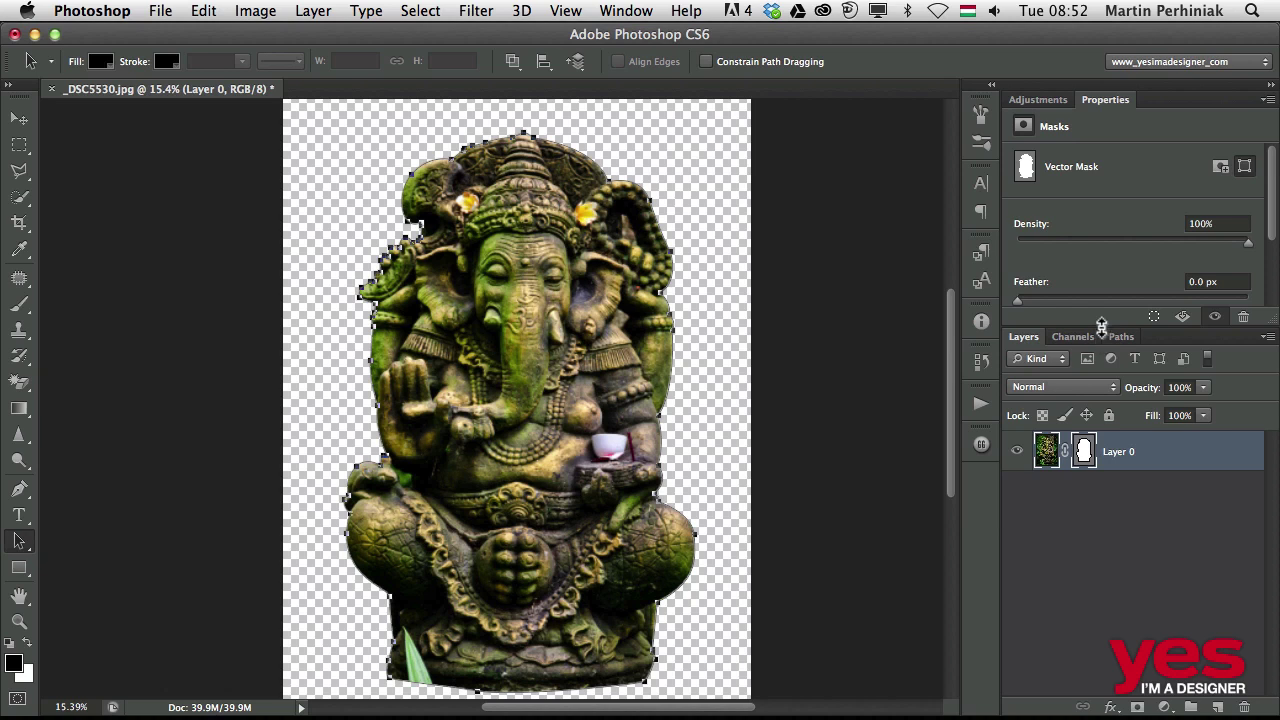
{"action": "left_click_drag", "start_coordinate": [1103, 322], "coordinate": [1104, 440]}
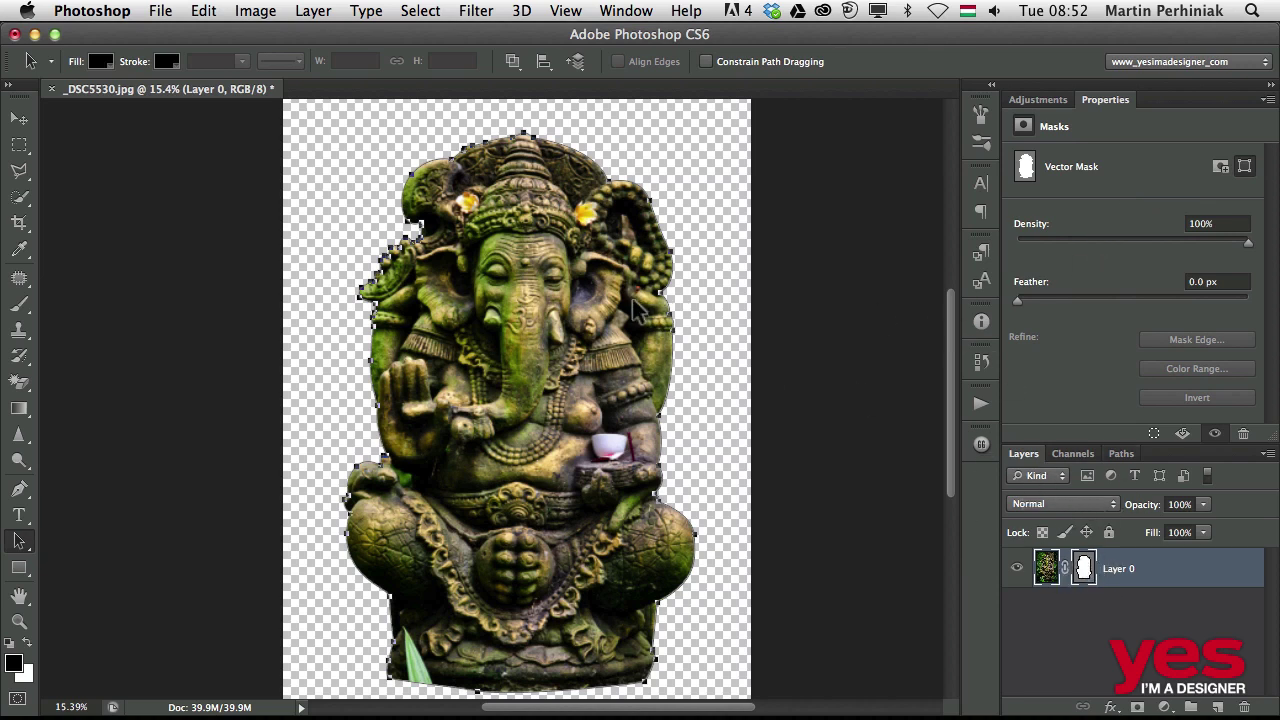
Step: Nudge the vector mask outline at the top of the statue's head 4 px left, 2 px down
{"action": "scroll", "coordinate": [690, 300], "scroll_direction": "up", "scroll_amount": 8}
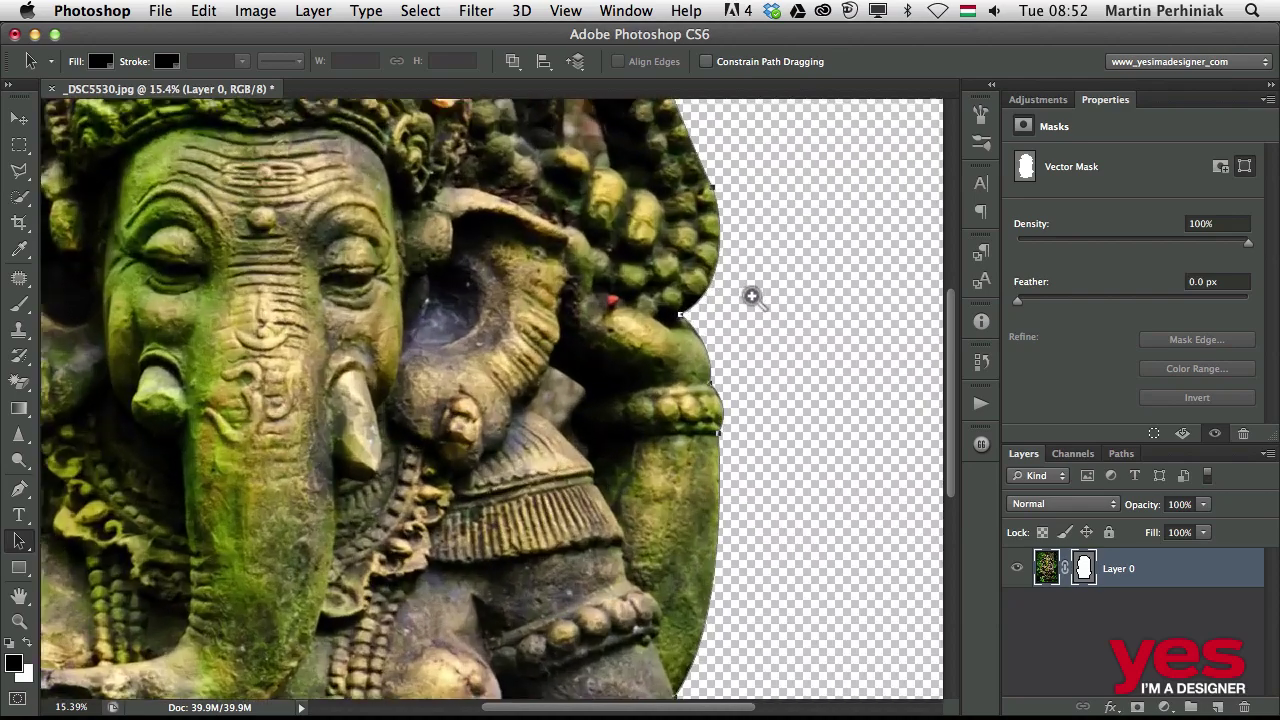
{"action": "left_click_drag", "start_coordinate": [728, 284], "coordinate": [754, 374]}
{"action": "left_click_drag", "start_coordinate": [720, 110], "coordinate": [709, 374]}
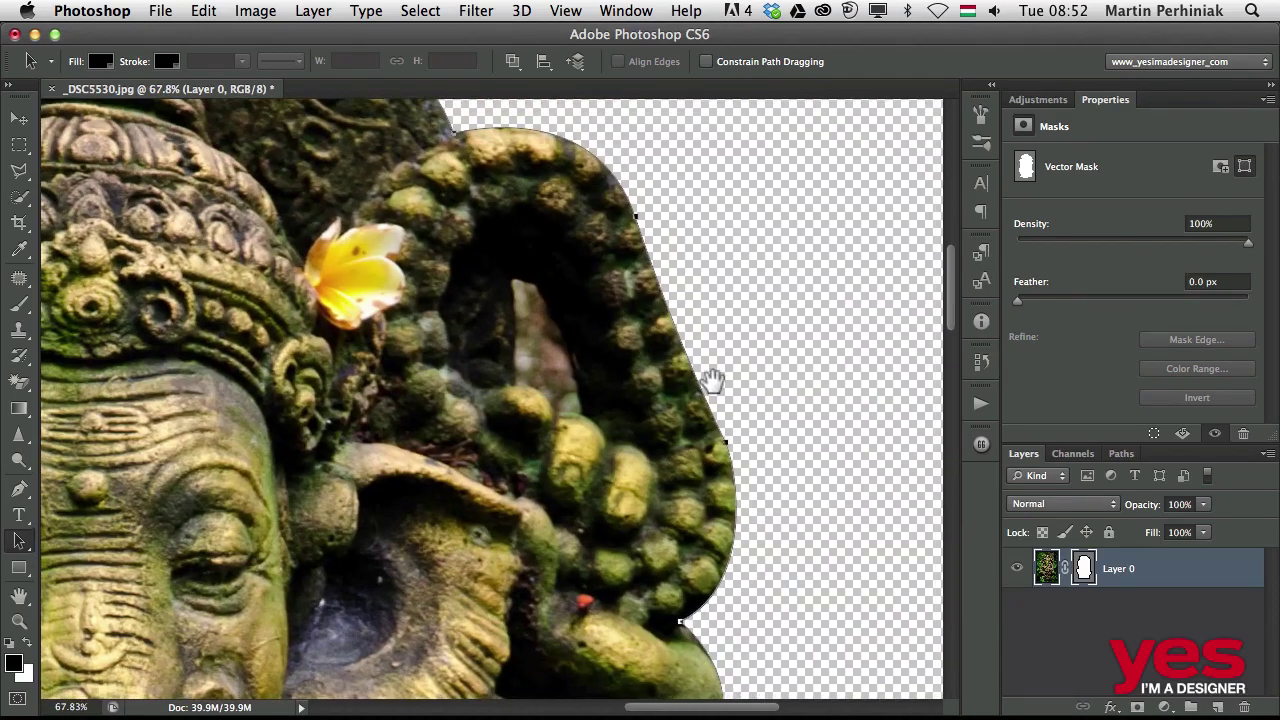
{"action": "left_click_drag", "start_coordinate": [528, 171], "coordinate": [757, 428]}
{"action": "left_click_drag", "start_coordinate": [304, 88], "coordinate": [456, 241]}
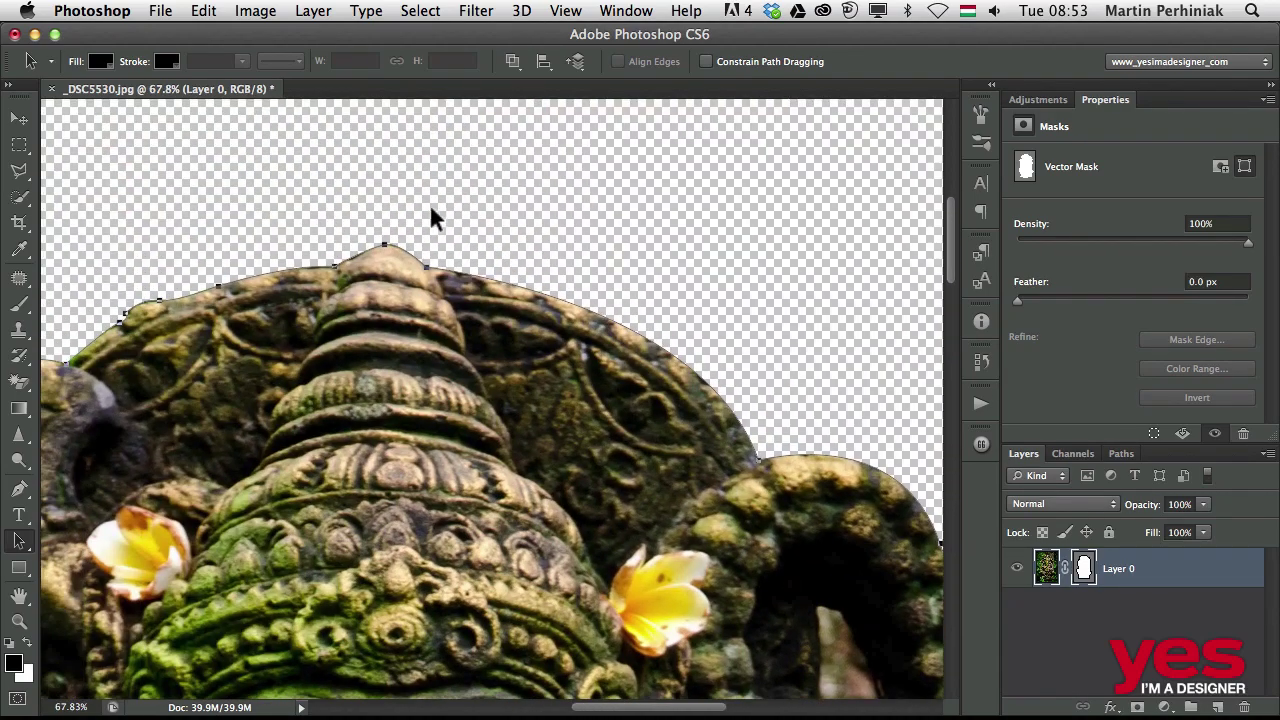
{"action": "scroll", "coordinate": [432, 218], "scroll_direction": "up", "scroll_amount": 6}
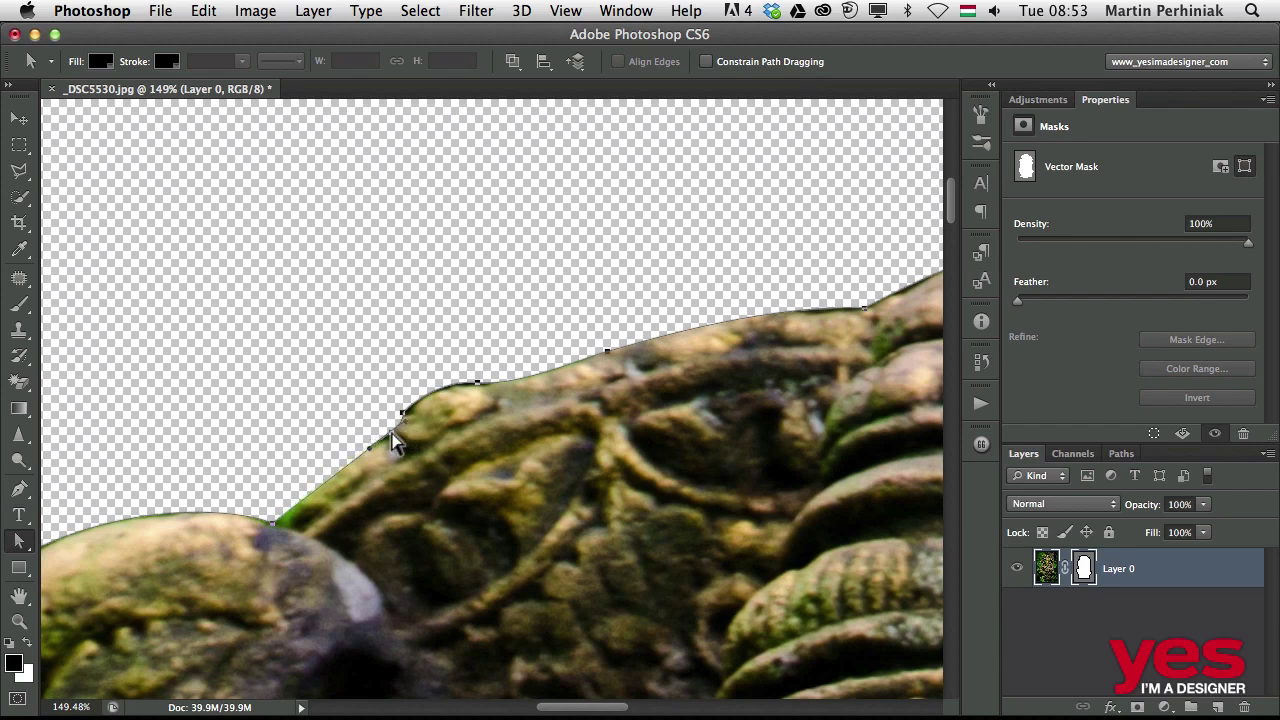
{"action": "left_click_drag", "start_coordinate": [392, 433], "coordinate": [381, 444]}
{"action": "scroll", "coordinate": [548, 509], "scroll_direction": "up", "scroll_amount": 5}
{"action": "left_click_drag", "start_coordinate": [548, 509], "coordinate": [507, 436]}
{"action": "left_click_drag", "start_coordinate": [523, 486], "coordinate": [514, 380]}
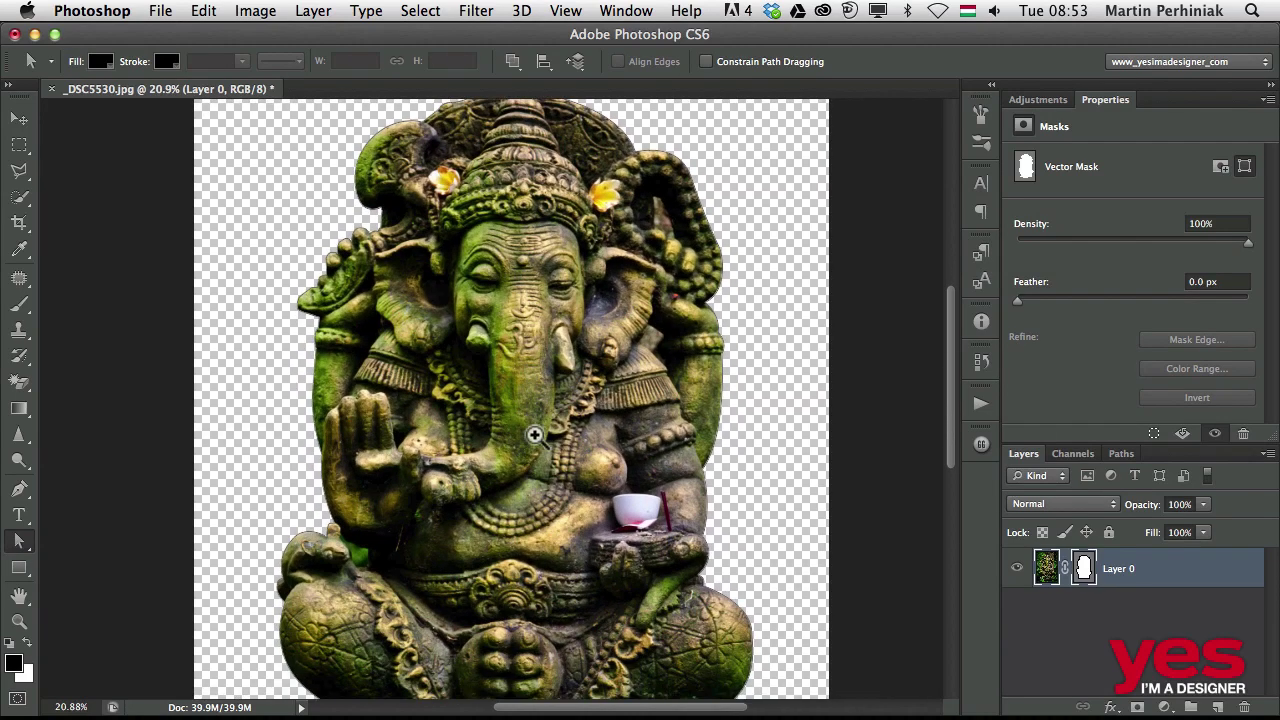
{"action": "mouse_move", "coordinate": [531, 429]}
{"action": "left_mouse_down"}
{"action": "mouse_move", "coordinate": [493, 443]}
{"action": "mouse_move", "coordinate": [515, 440]}
{"action": "mouse_move", "coordinate": [525, 400]}
{"action": "mouse_move", "coordinate": [520, 425]}
{"action": "left_mouse_up"}
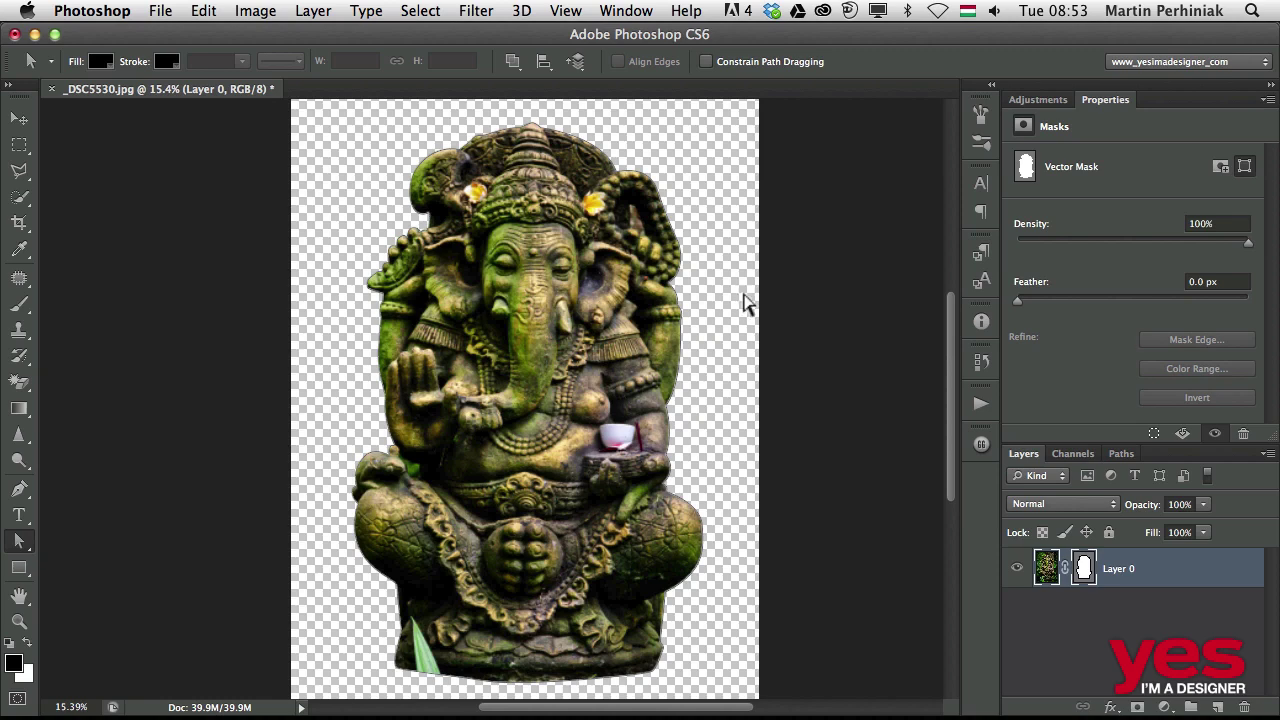
{"action": "left_click_drag", "start_coordinate": [636, 210], "coordinate": [702, 222]}
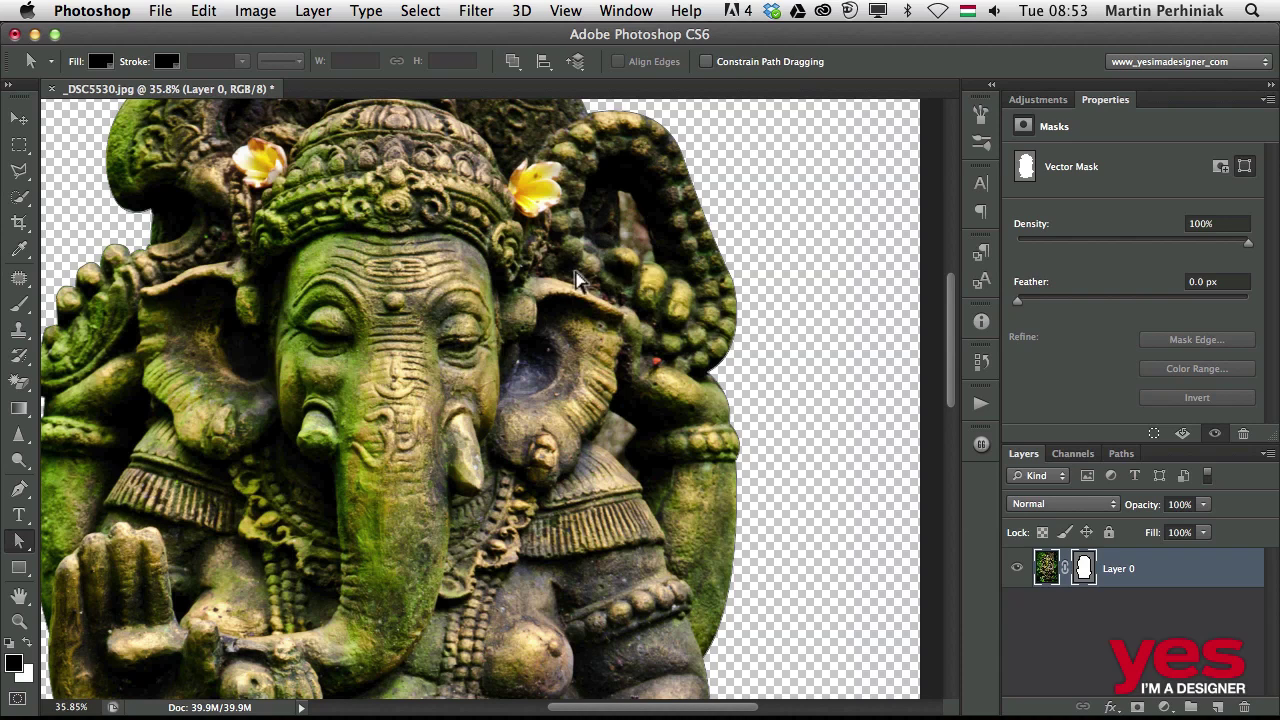
Step: Trace a Pen outline around the gap beside the trunk, then undo it and return to Move
{"action": "key", "text": "p"}
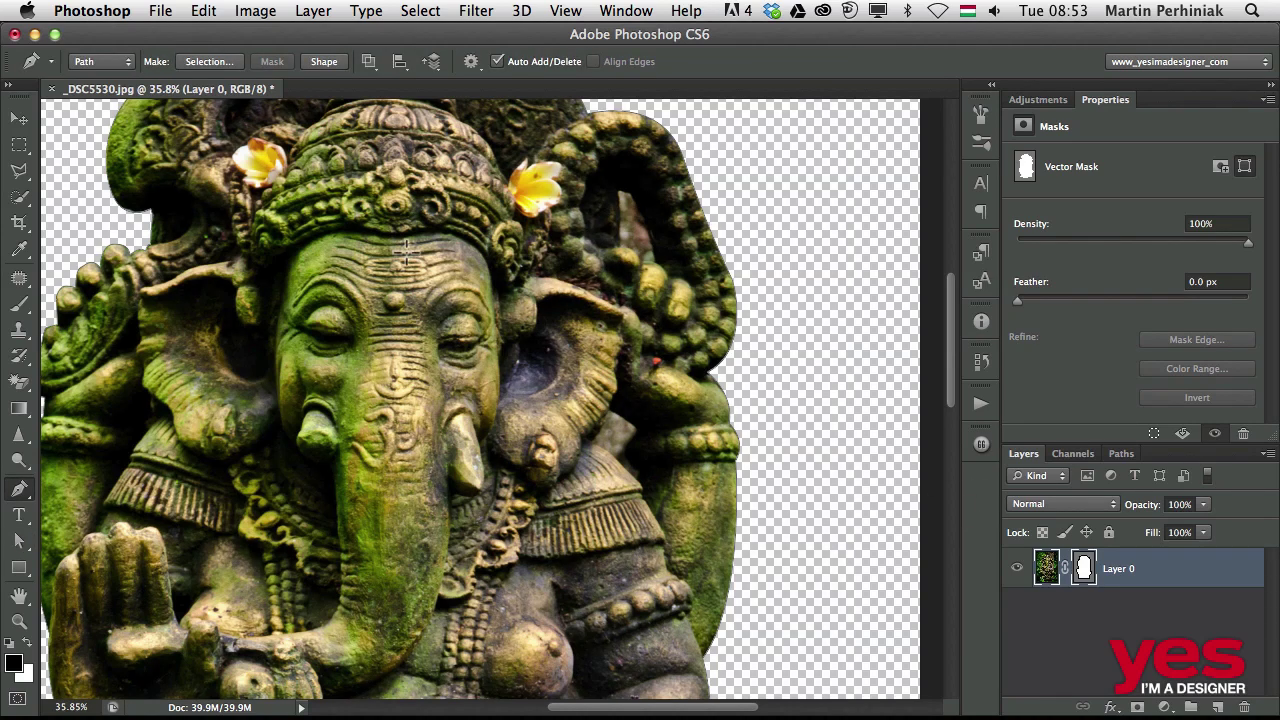
{"action": "scroll", "coordinate": [634, 191], "scroll_direction": "up", "scroll_amount": 5}
{"action": "left_click", "coordinate": [595, 179]}
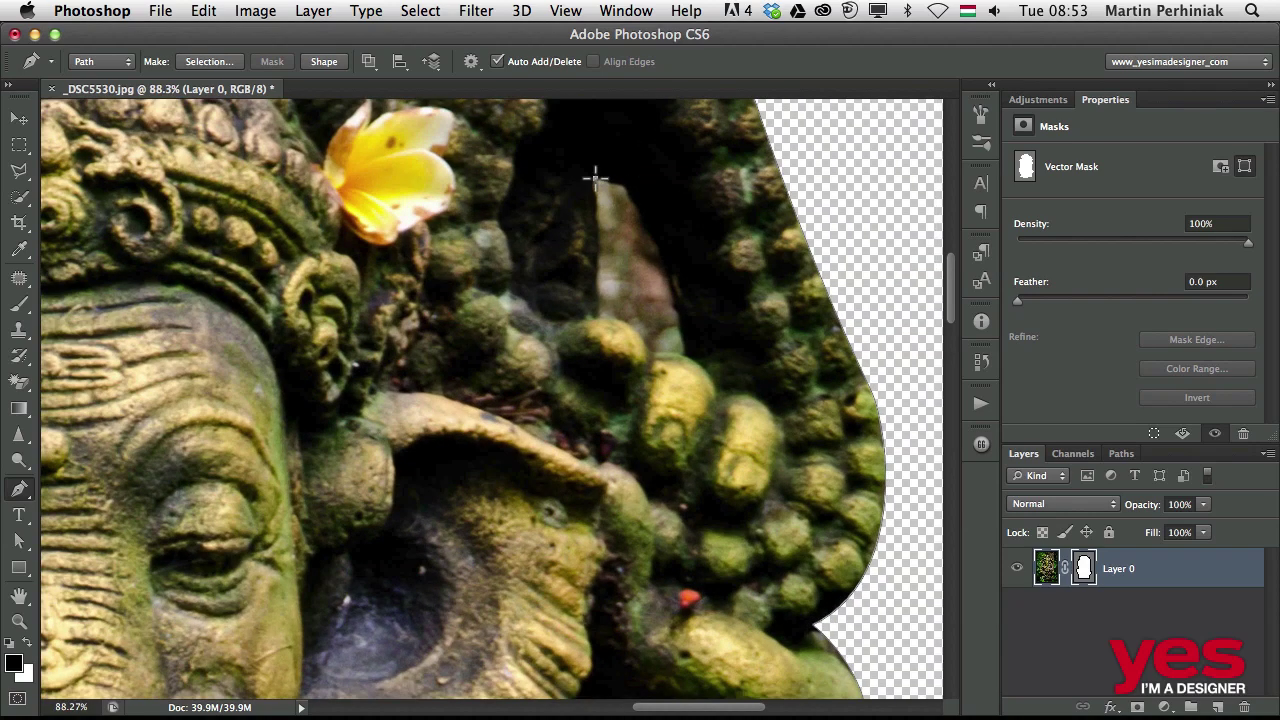
{"action": "left_click", "coordinate": [631, 192]}
{"action": "left_click", "coordinate": [688, 350]}
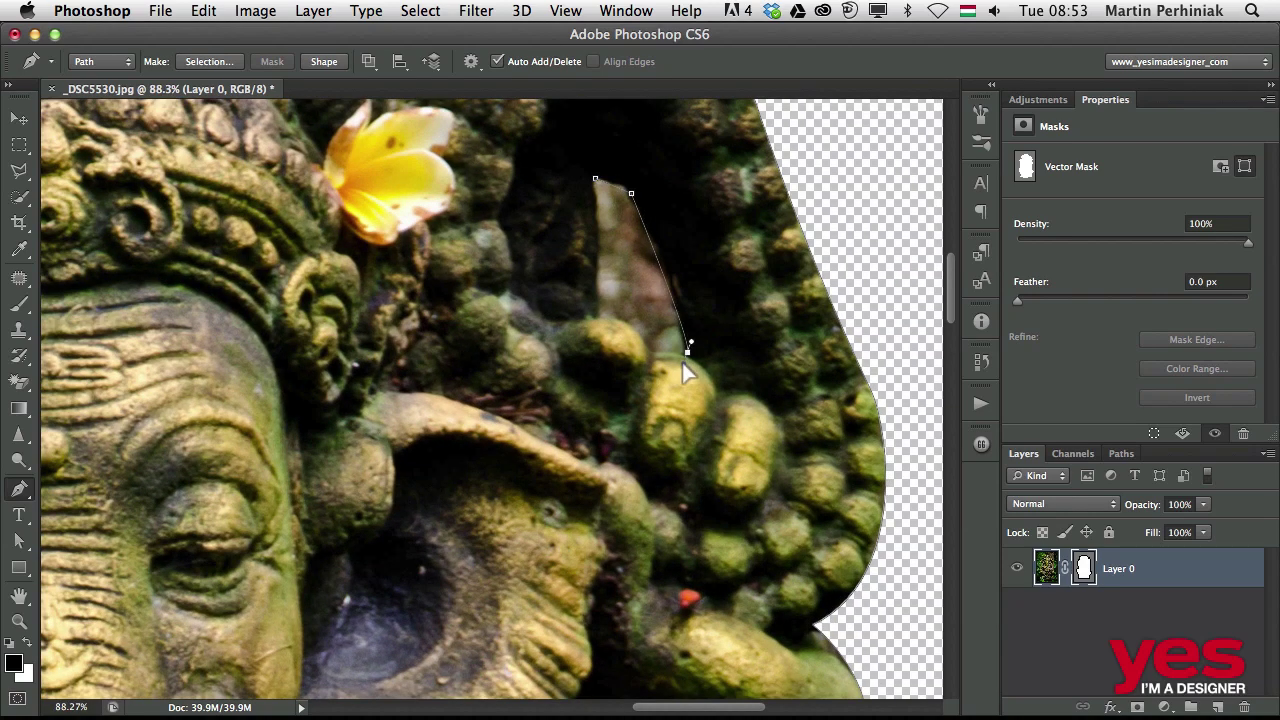
{"action": "left_click_drag", "start_coordinate": [652, 350], "coordinate": [624, 334]}
{"action": "left_click", "coordinate": [598, 322]}
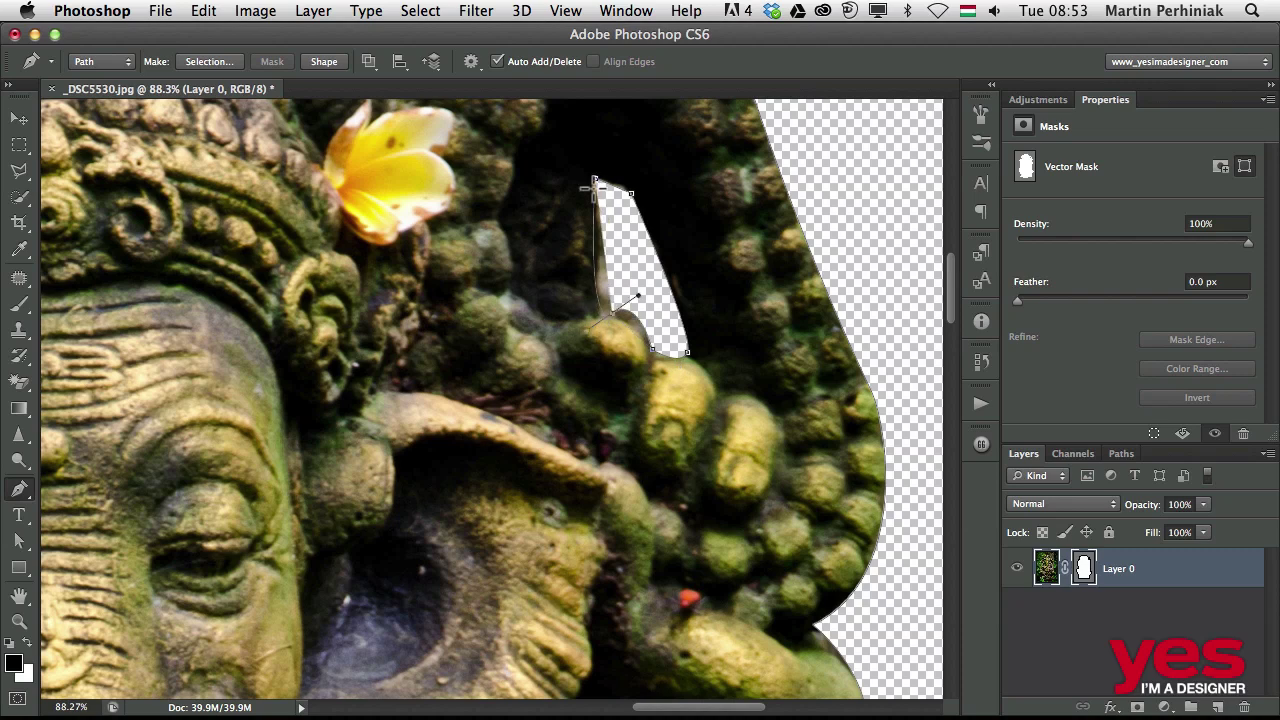
{"action": "left_click", "coordinate": [595, 180]}
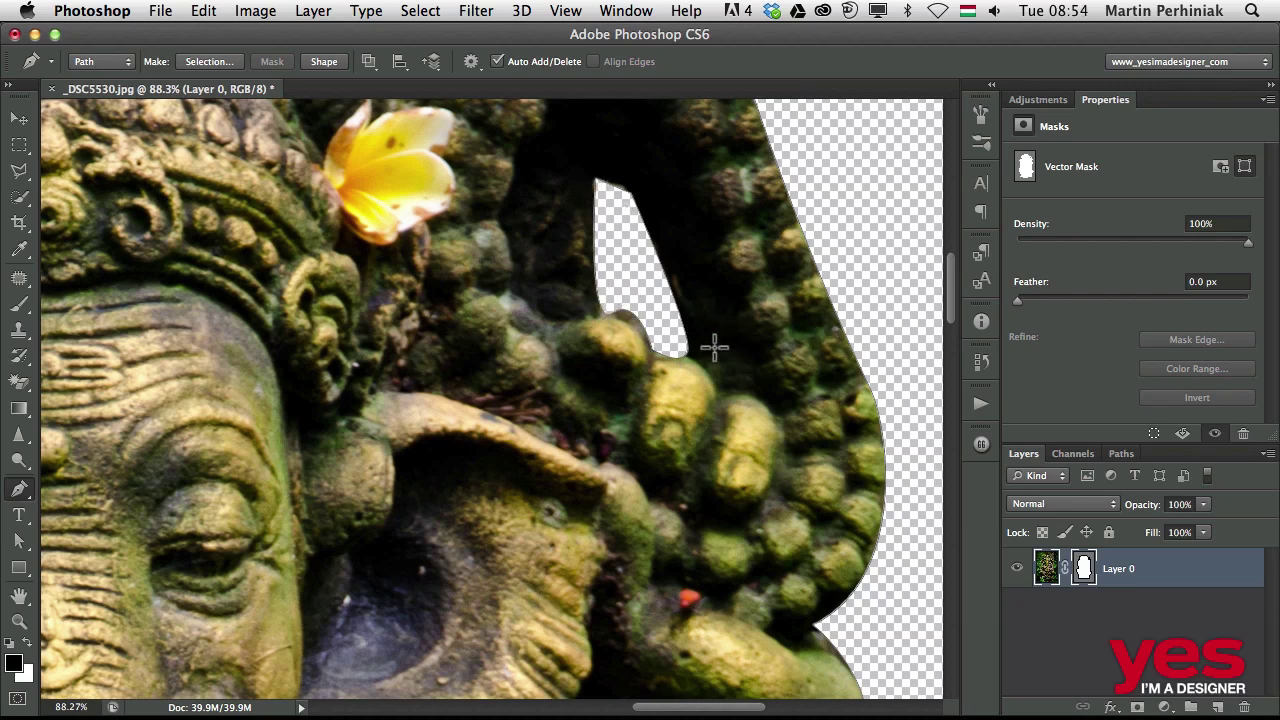
{"action": "key", "text": "super+alt+z"}
{"action": "key", "text": "super+alt+z"}
{"action": "key", "text": "super+alt+z"}
{"action": "key", "text": "super+alt+z"}
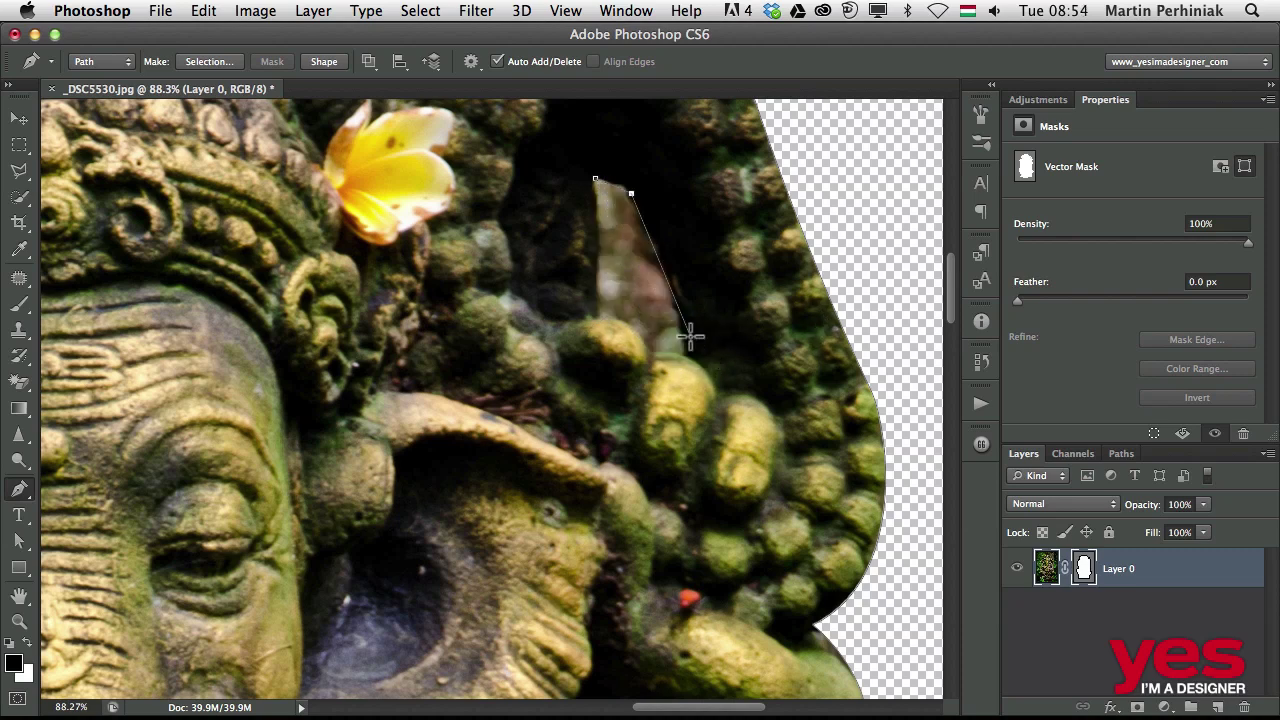
{"action": "key", "text": "v"}
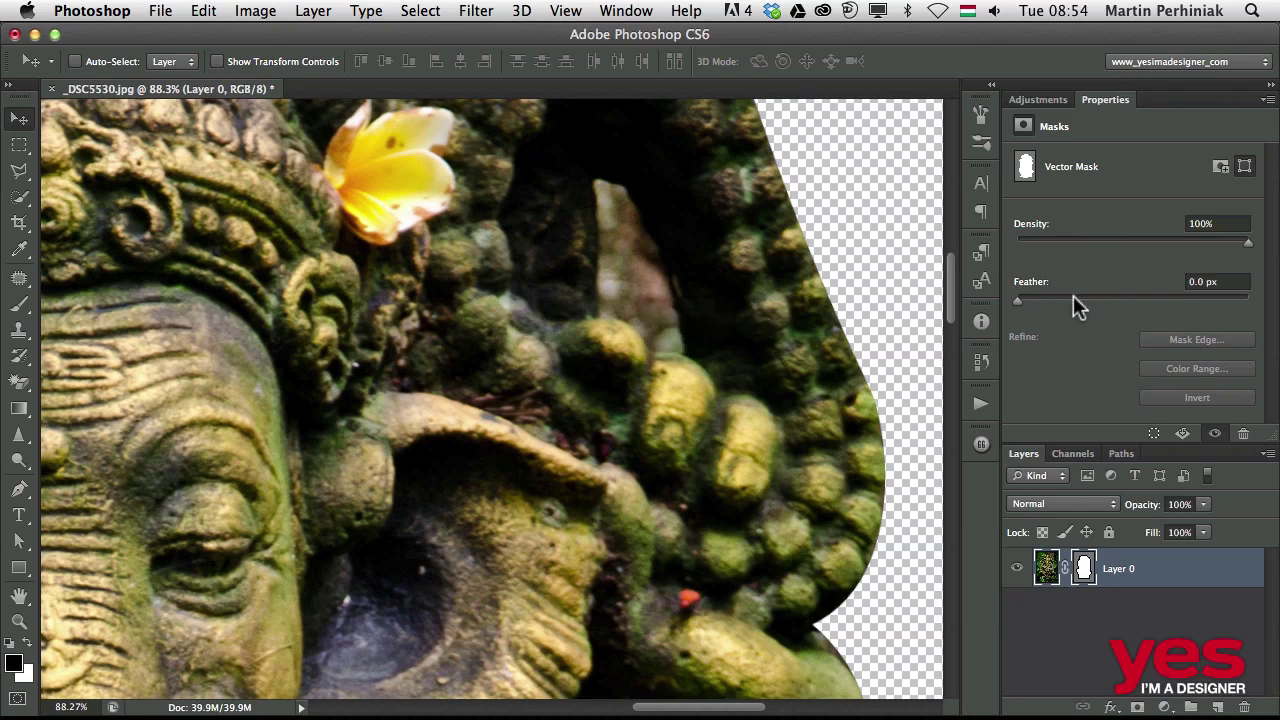
Step: Add a layer mask to Layer 0 and fill the Quick Selection of the pale stone gap with black
{"action": "left_click", "coordinate": [1189, 168]}
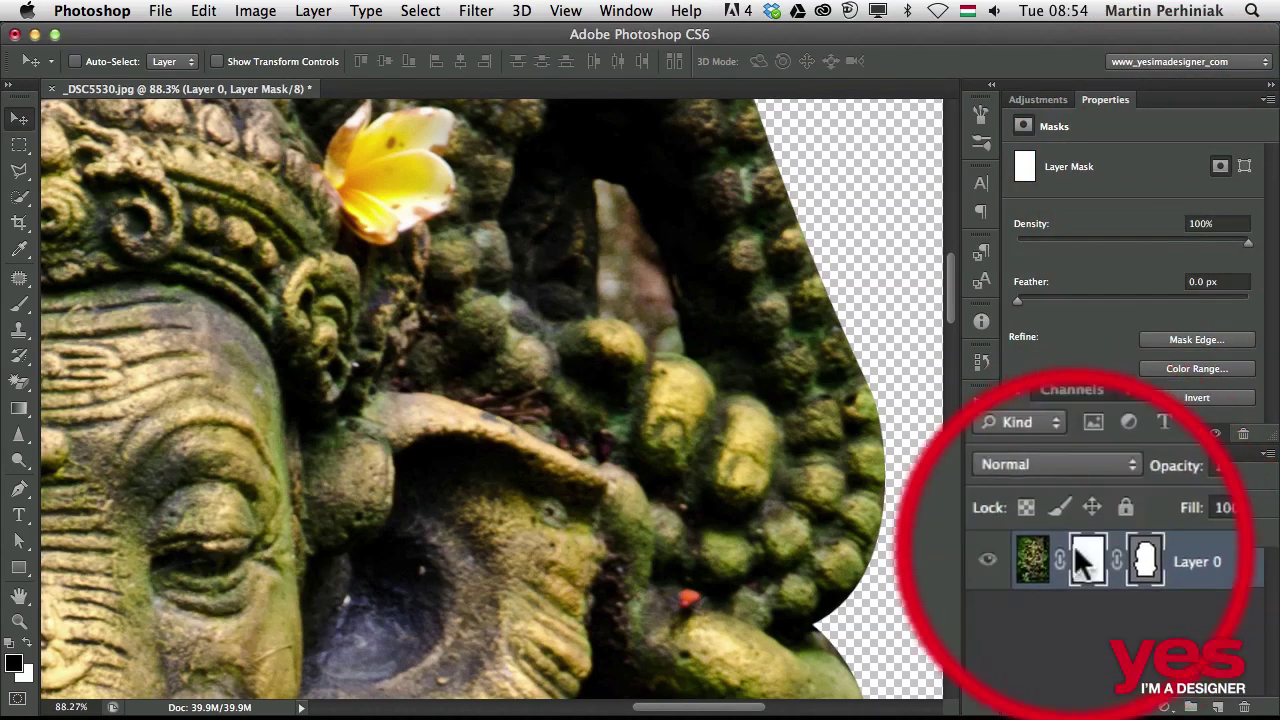
{"action": "key", "text": "b"}
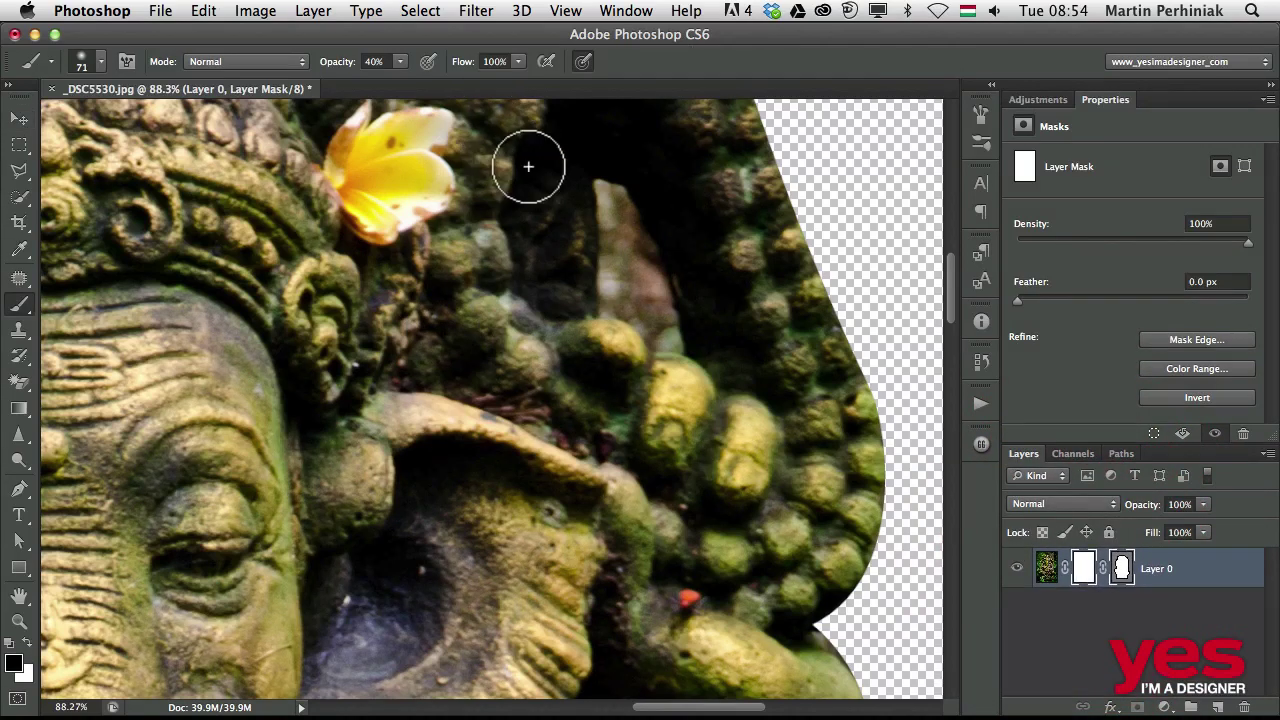
{"action": "key", "text": "w"}
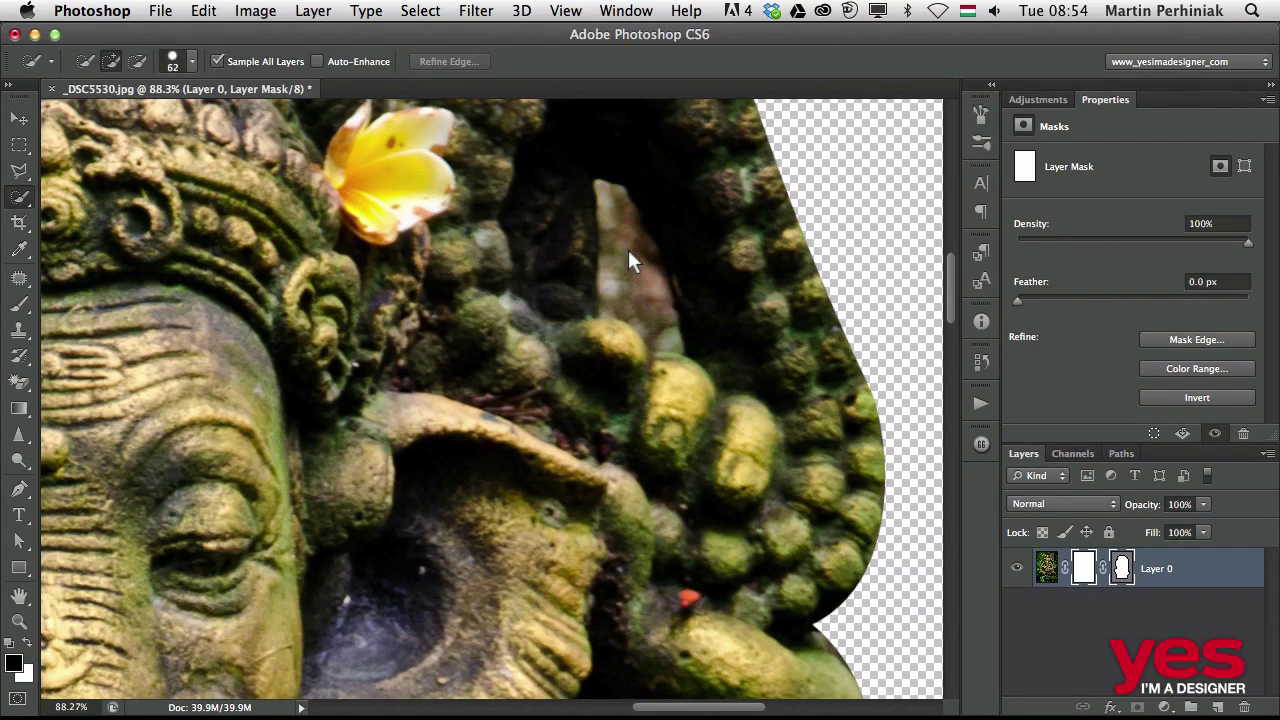
{"action": "left_click_drag", "start_coordinate": [628, 252], "coordinate": [608, 252]}
{"action": "mouse_move", "coordinate": [606, 198]}
{"action": "left_mouse_down"}
{"action": "mouse_move", "coordinate": [642, 292]}
{"action": "mouse_move", "coordinate": [633, 243]}
{"action": "mouse_move", "coordinate": [664, 288]}
{"action": "left_mouse_up"}
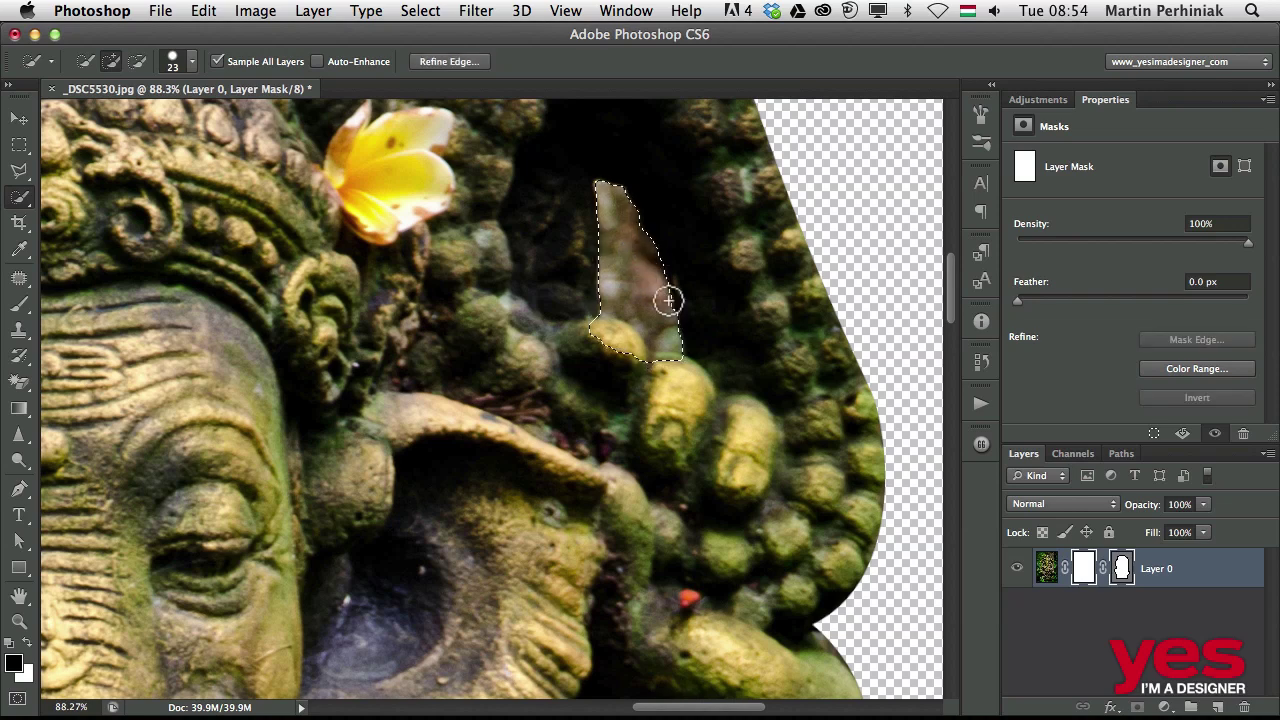
{"action": "mouse_move", "coordinate": [637, 370]}
{"action": "left_mouse_down"}
{"action": "mouse_move", "coordinate": [610, 340]}
{"action": "mouse_move", "coordinate": [628, 350]}
{"action": "left_mouse_up"}
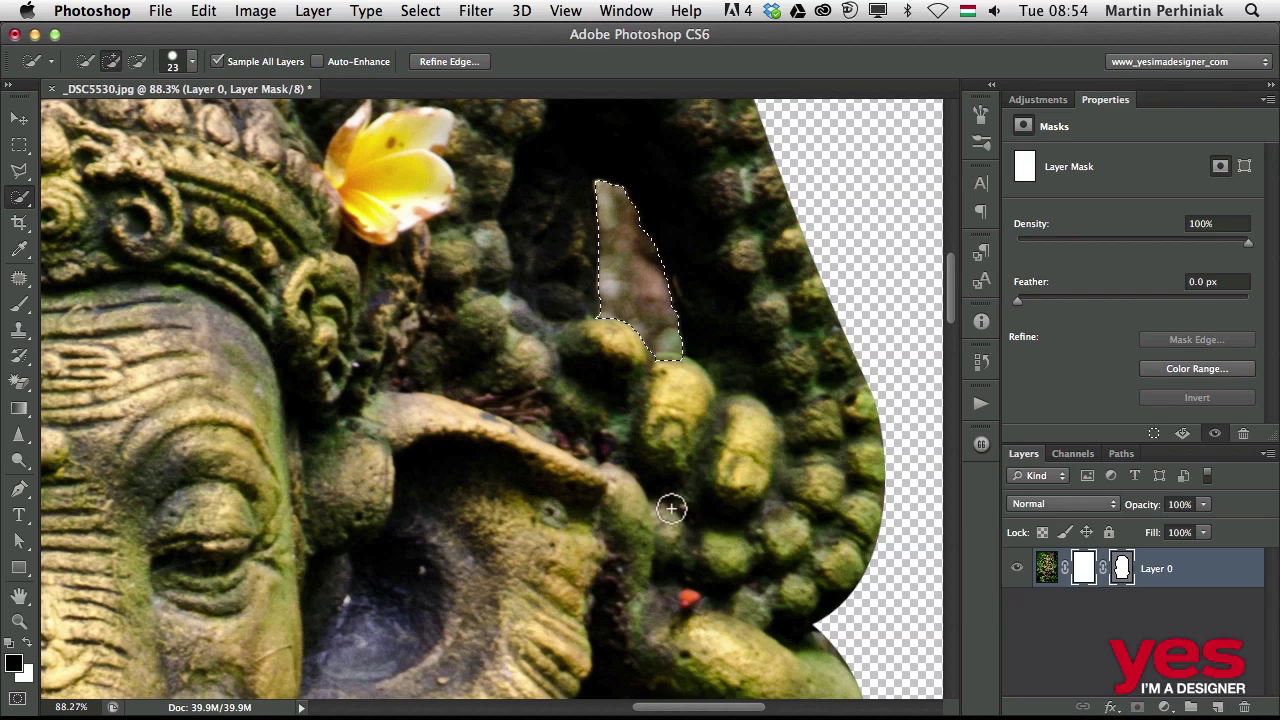
{"action": "key", "text": "alt+BackSpace"}
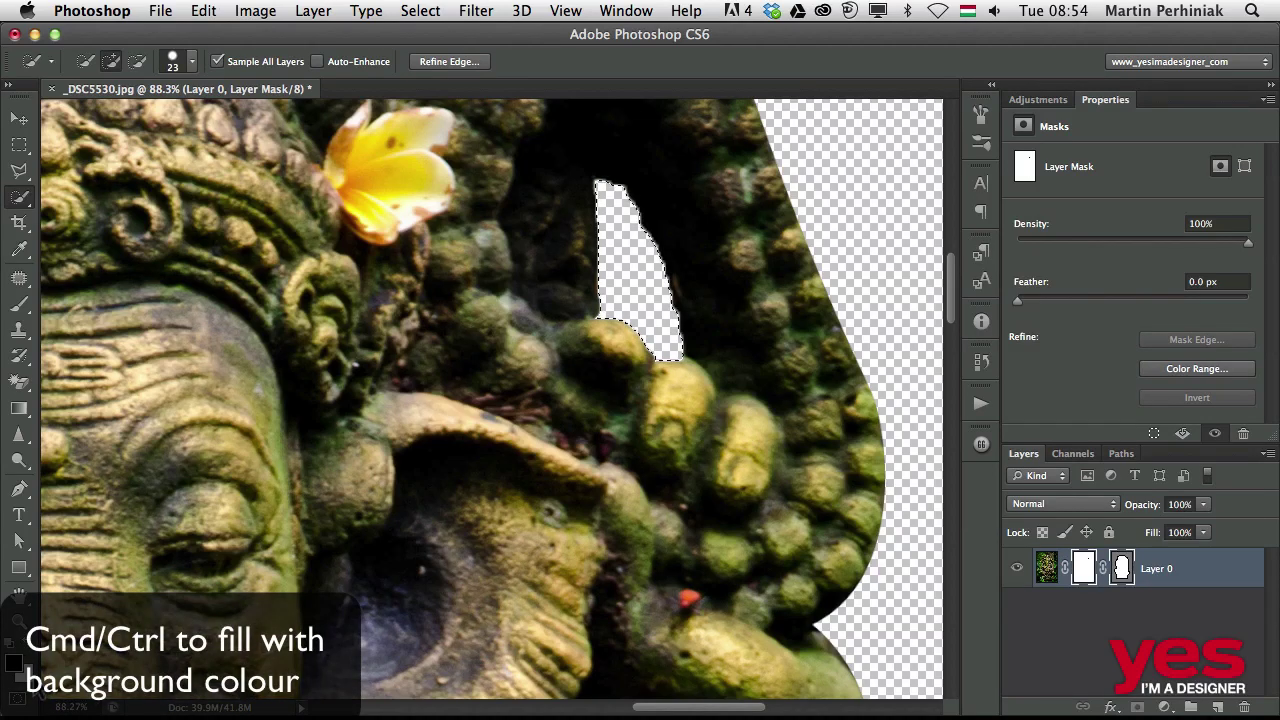
Step: Deselect, zoom out to frame the whole statue, and make Layer 0's vector mask active
{"action": "key", "text": "super+minus"}
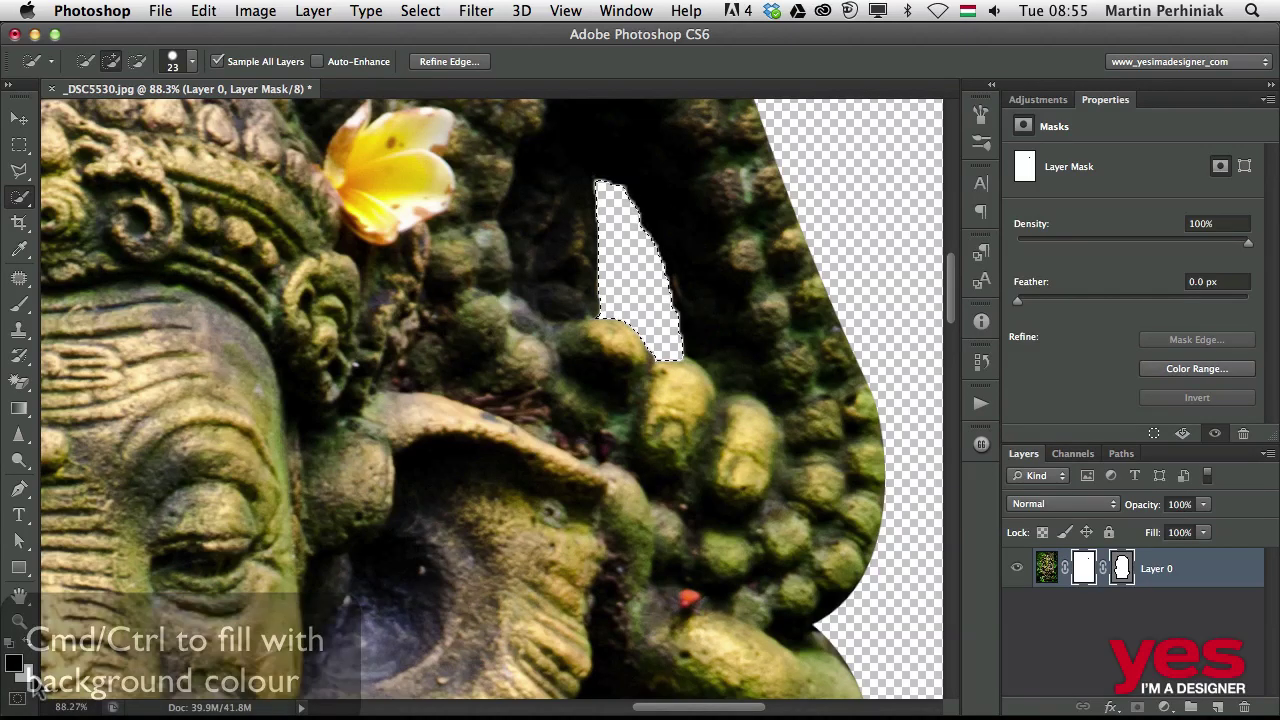
{"action": "key", "text": "super+d"}
{"action": "key", "text": "super+minus"}
{"action": "key", "text": "super+minus"}
{"action": "key", "text": "super+minus"}
{"action": "key", "text": "super+minus"}
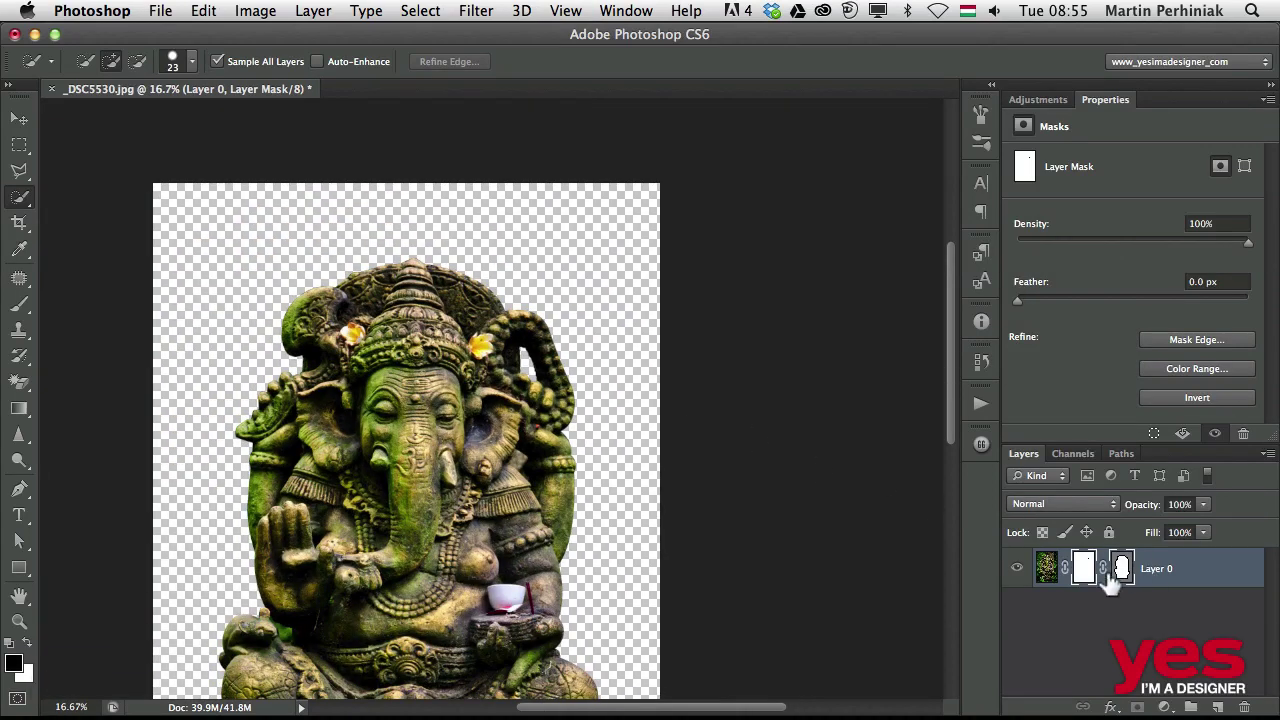
{"action": "left_click_drag", "start_coordinate": [418, 563], "coordinate": [479, 403]}
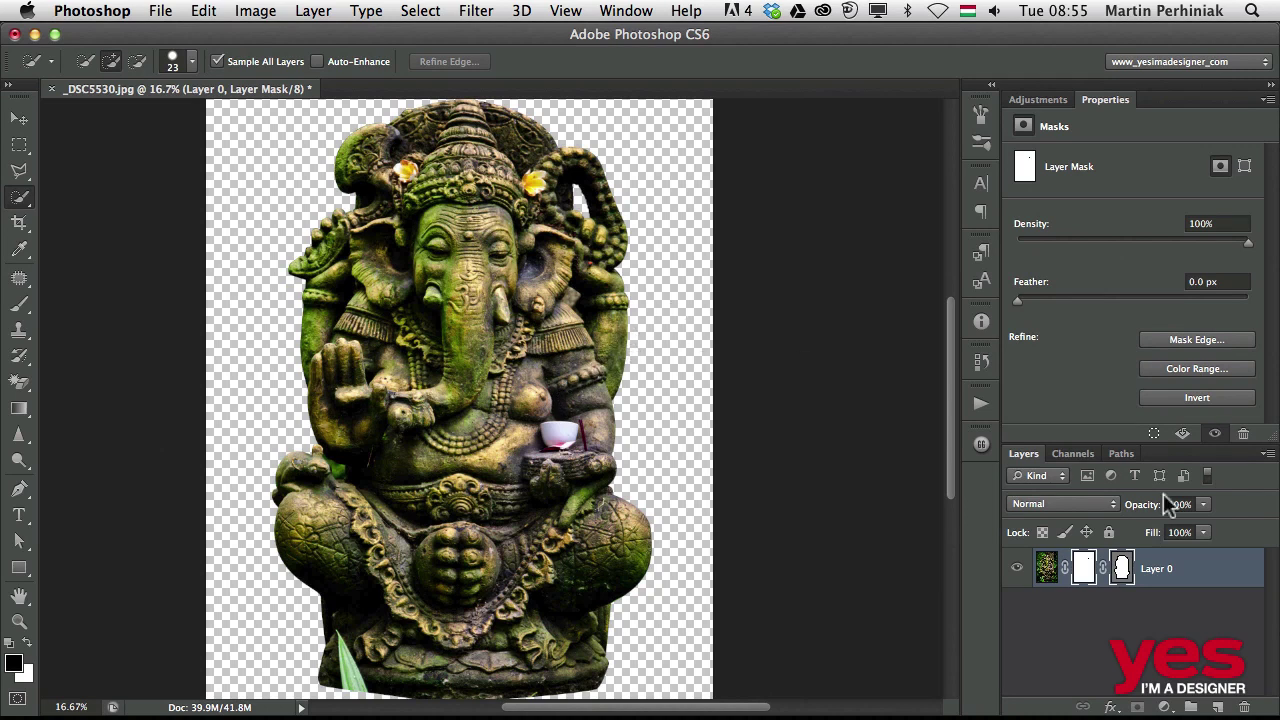
{"action": "left_click", "coordinate": [1122, 570]}
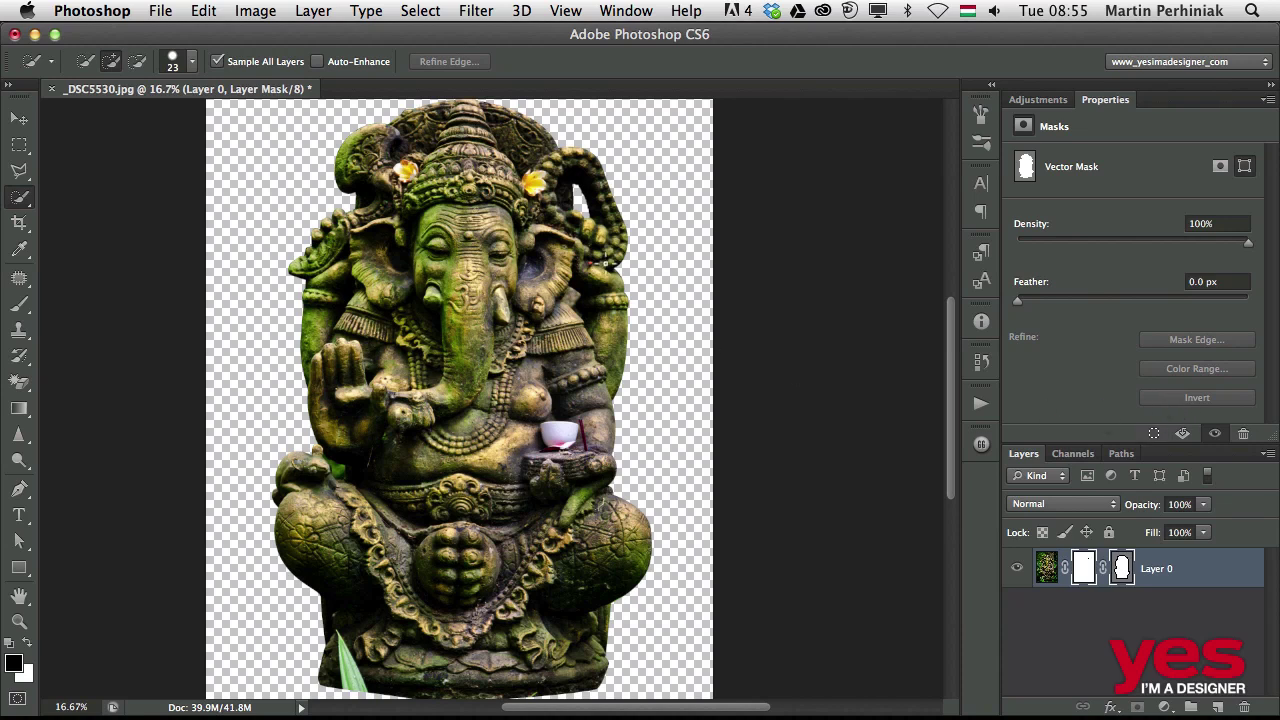
{"action": "key", "text": "a"}
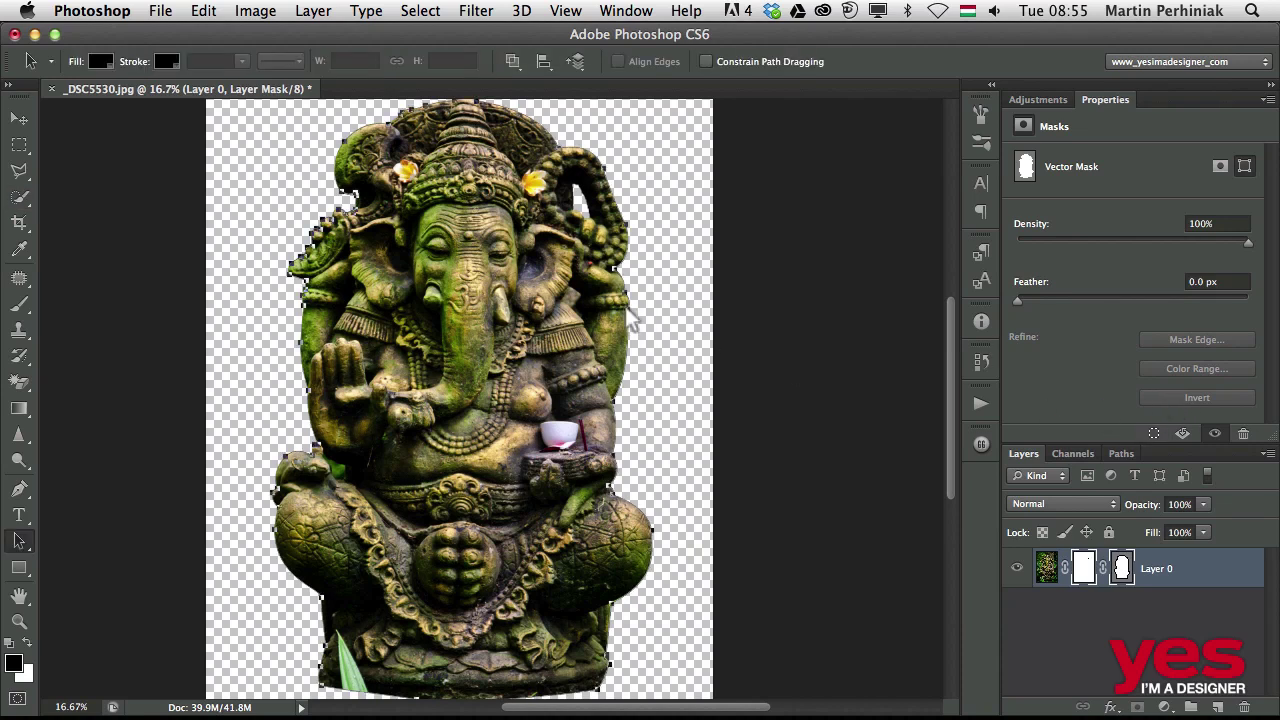
{"action": "left_click", "coordinate": [512, 66]}
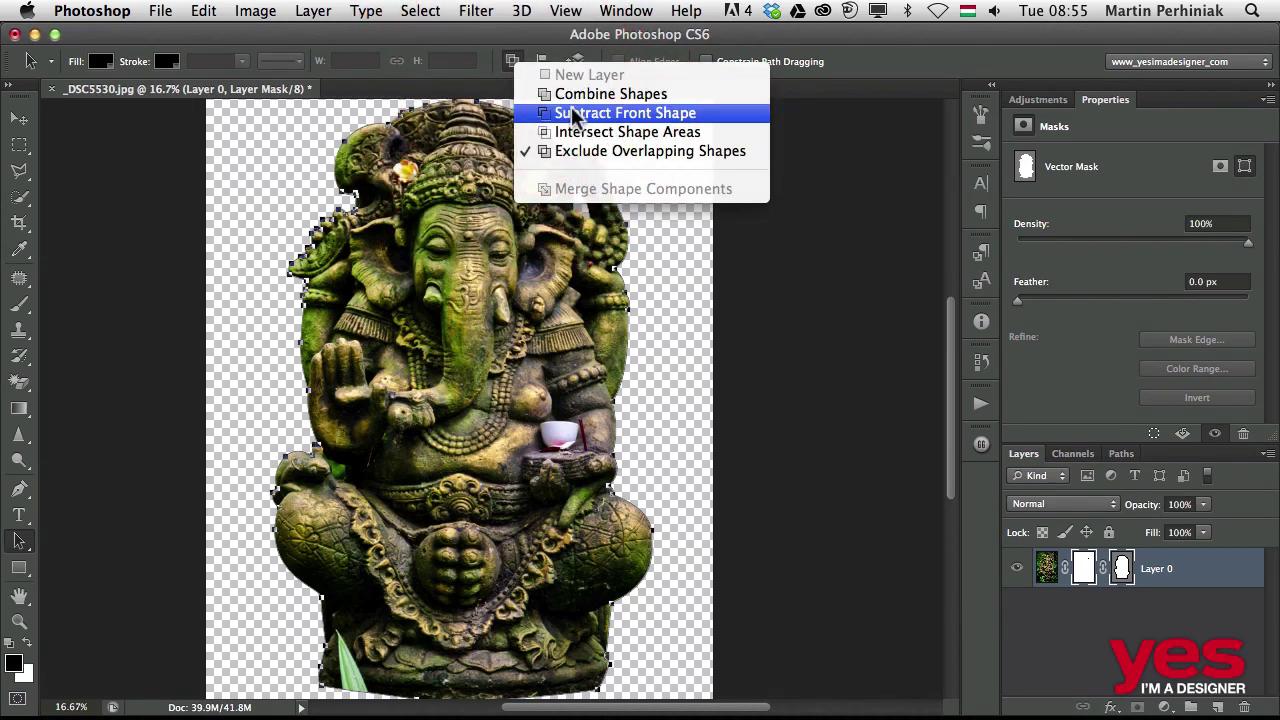
{"action": "left_click", "coordinate": [576, 113]}
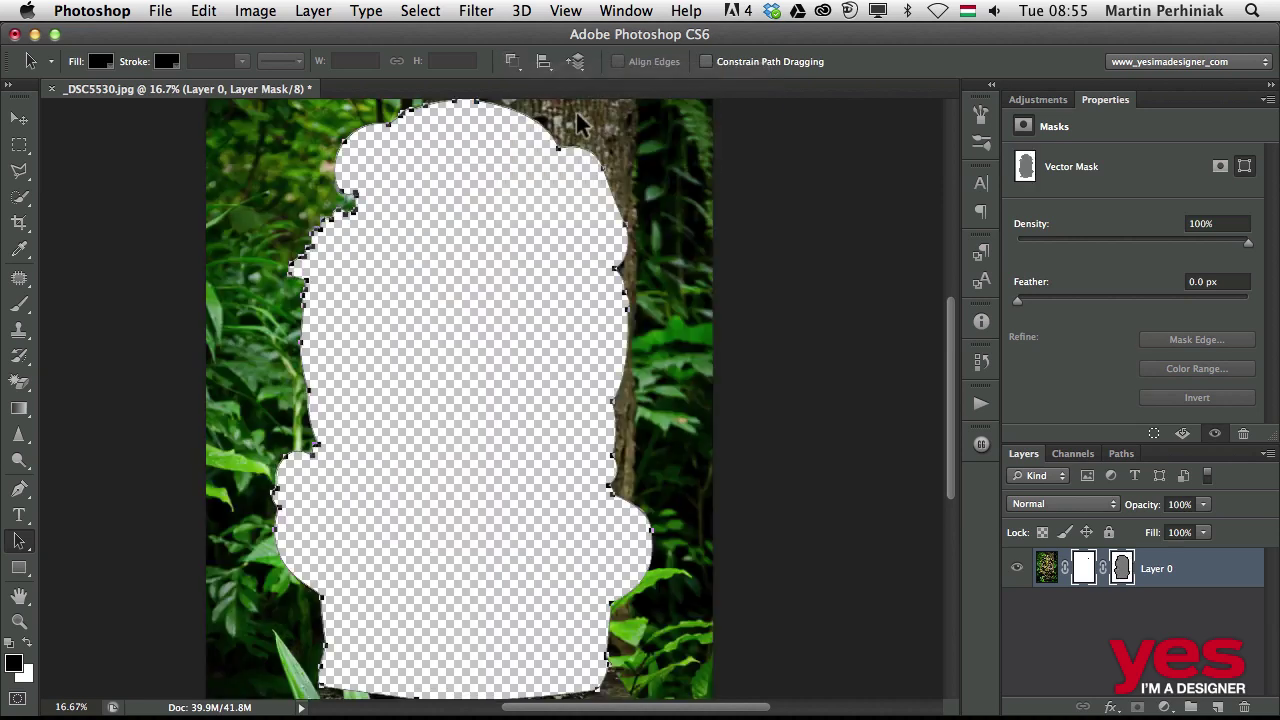
{"action": "left_click", "coordinate": [512, 62]}
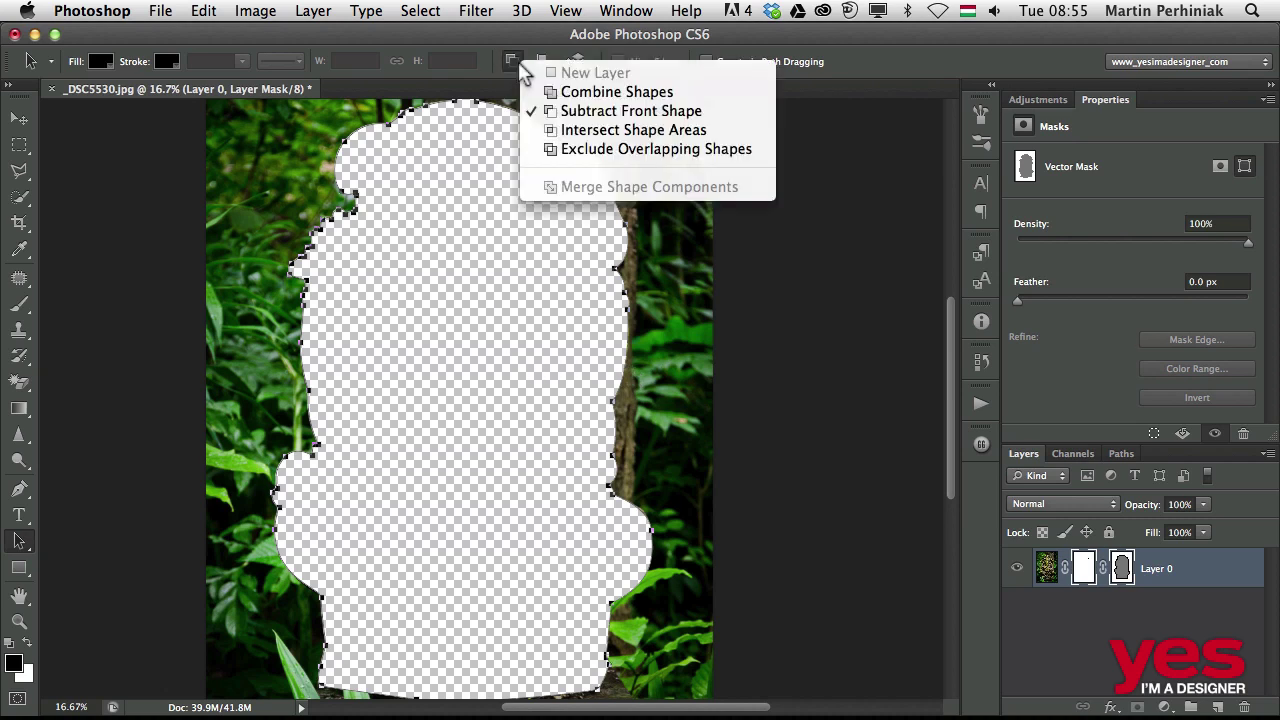
{"action": "left_click", "coordinate": [565, 93]}
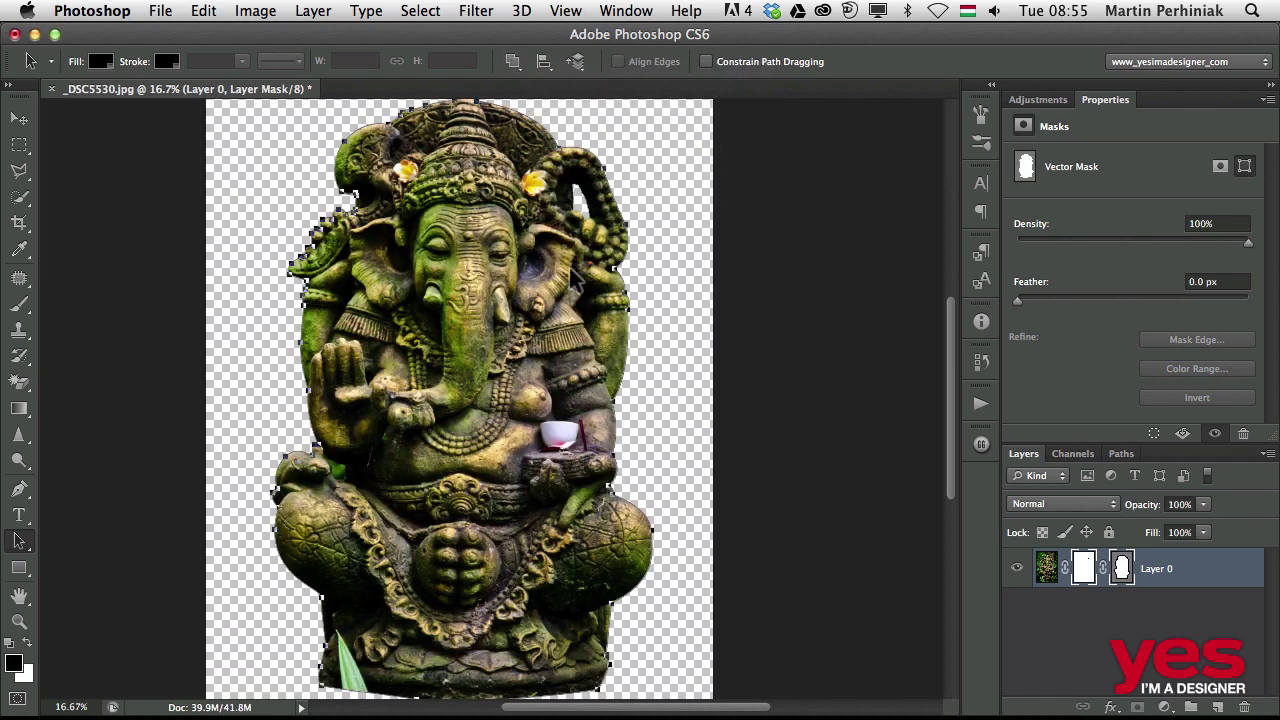
{"action": "left_click", "coordinate": [685, 340]}
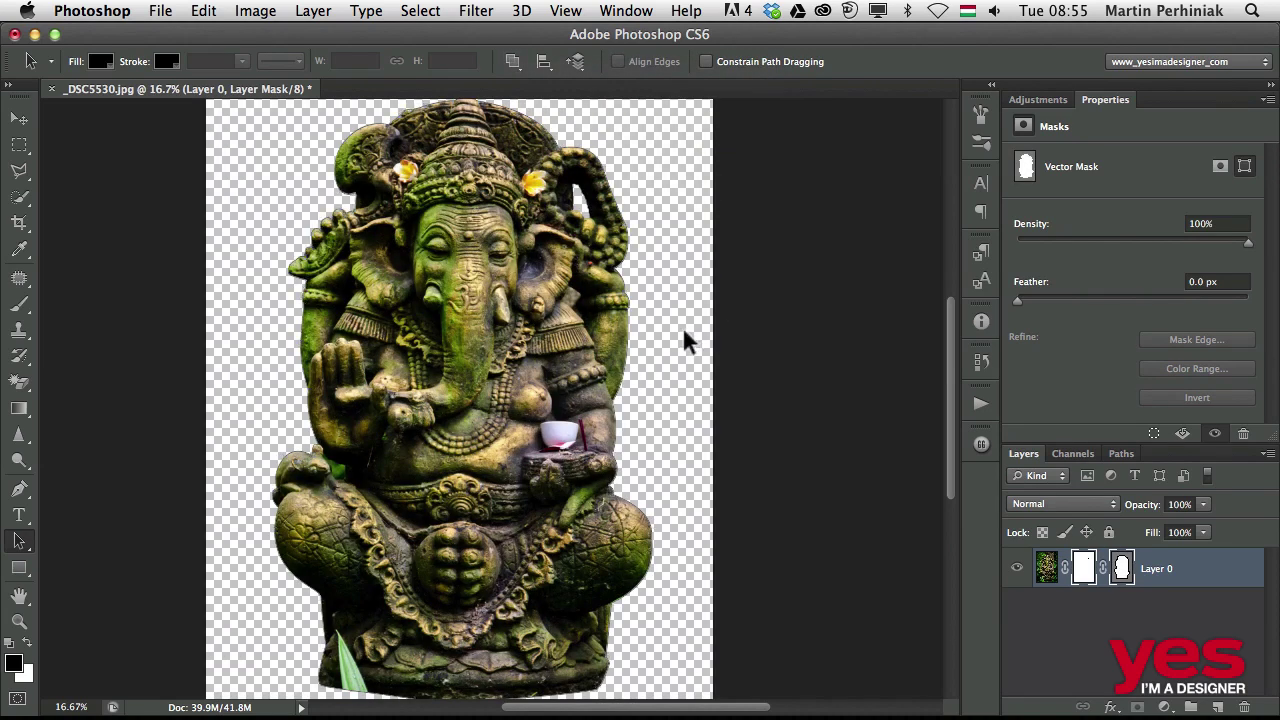
{"action": "scroll", "coordinate": [649, 369], "scroll_direction": "down", "scroll_amount": 2}
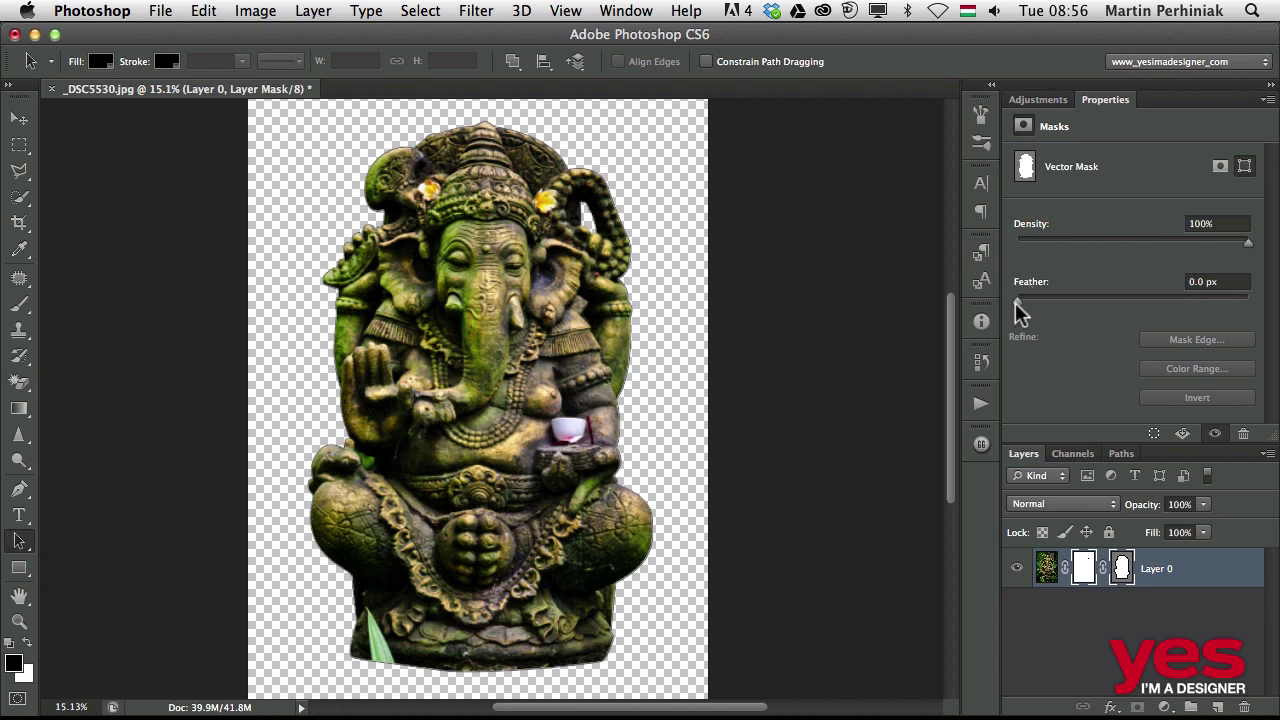
{"action": "left_click_drag", "start_coordinate": [1017, 302], "coordinate": [1142, 304]}
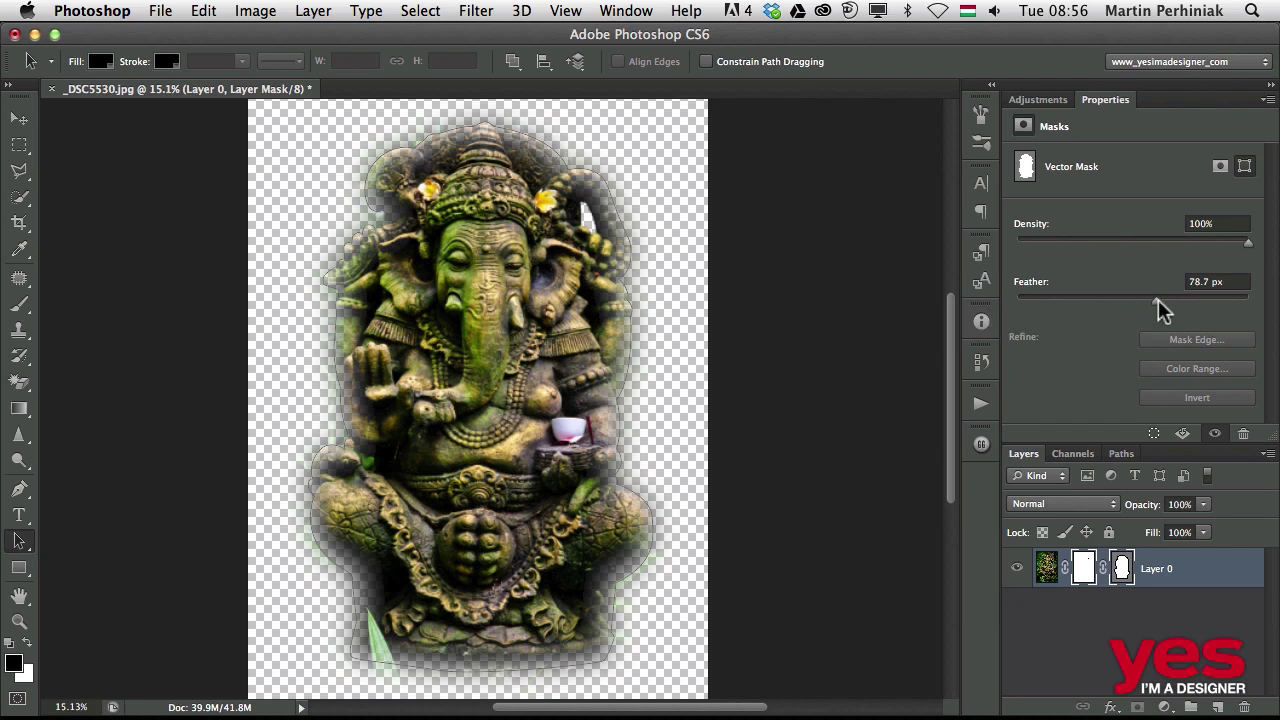
{"action": "key", "text": "Tab"}
{"action": "type", "text": "0"}
{"action": "key", "text": "Return"}
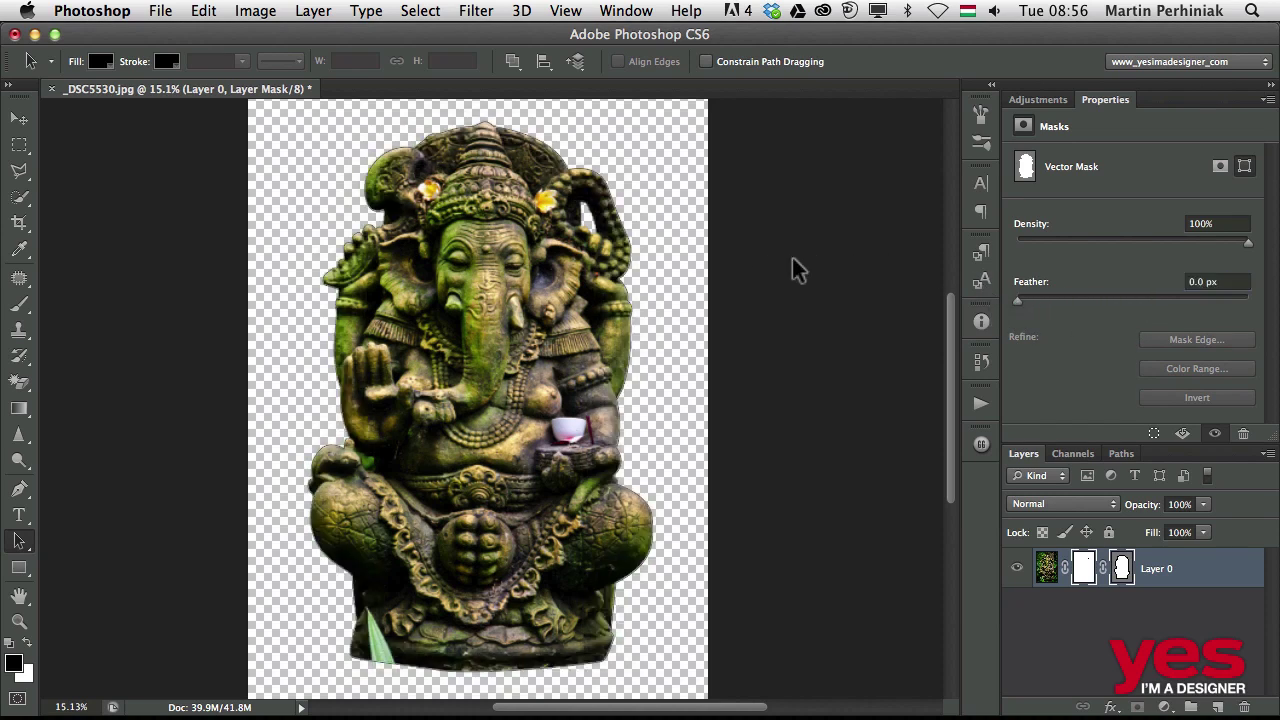